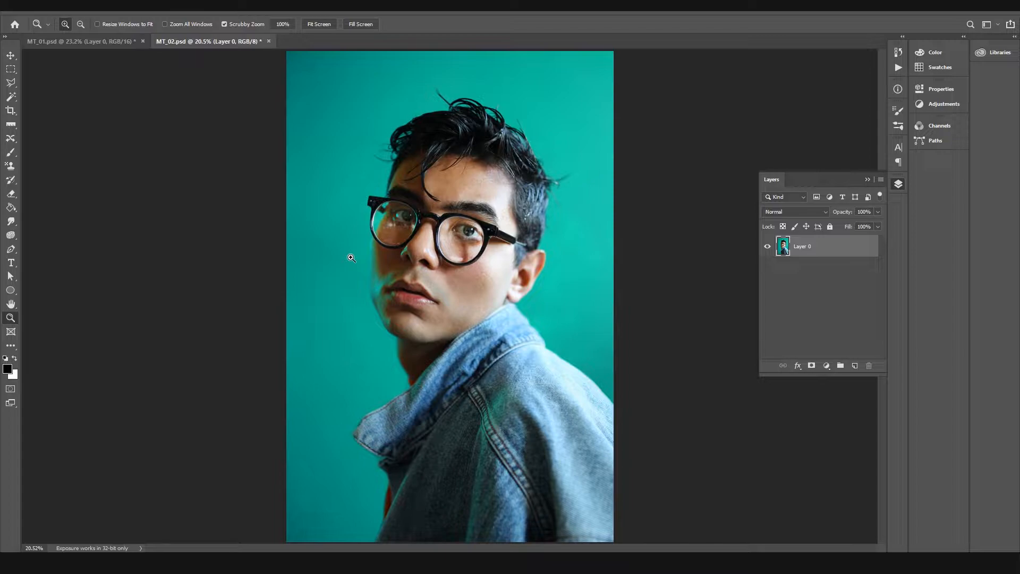
# Step: Switch to the MT_01.psd document and examine the two uniforms' colors up close and as a whole
pyautogui.click(47, 42)
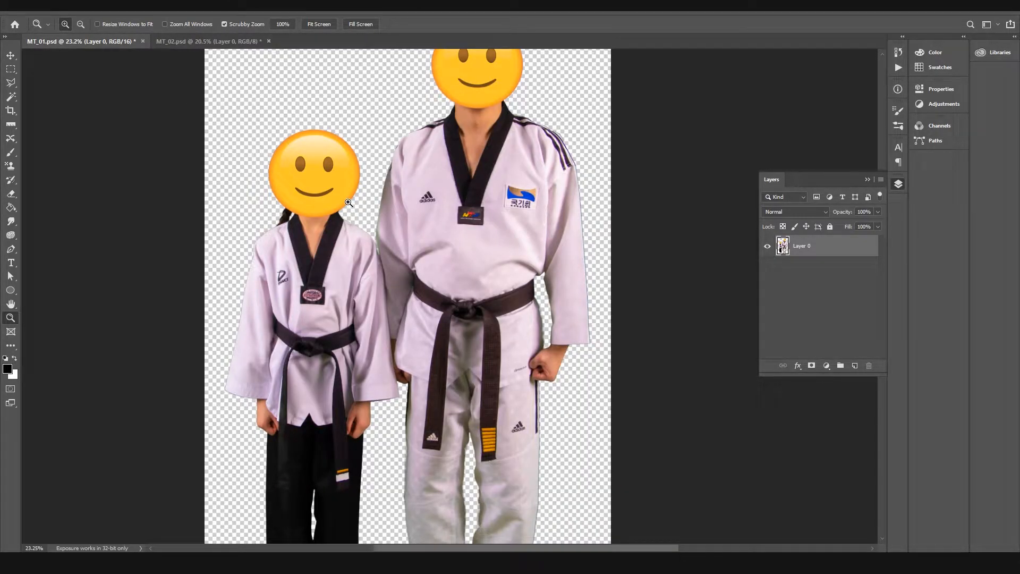
pyautogui.press('v')
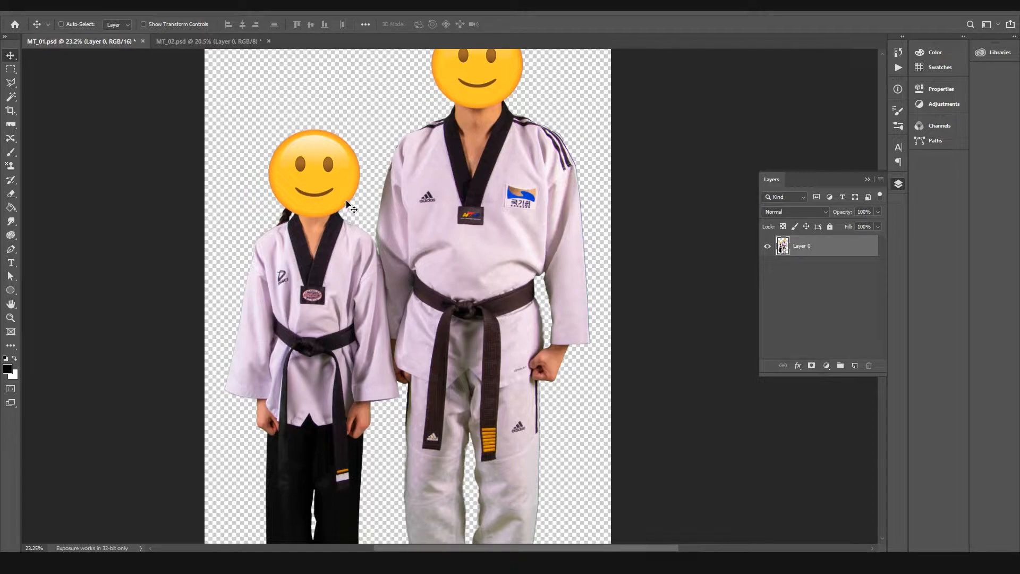
pyautogui.moveTo(388, 190); pyautogui.dragTo(389, 255)
pyautogui.moveTo(386, 294); pyautogui.dragTo(382, 213)
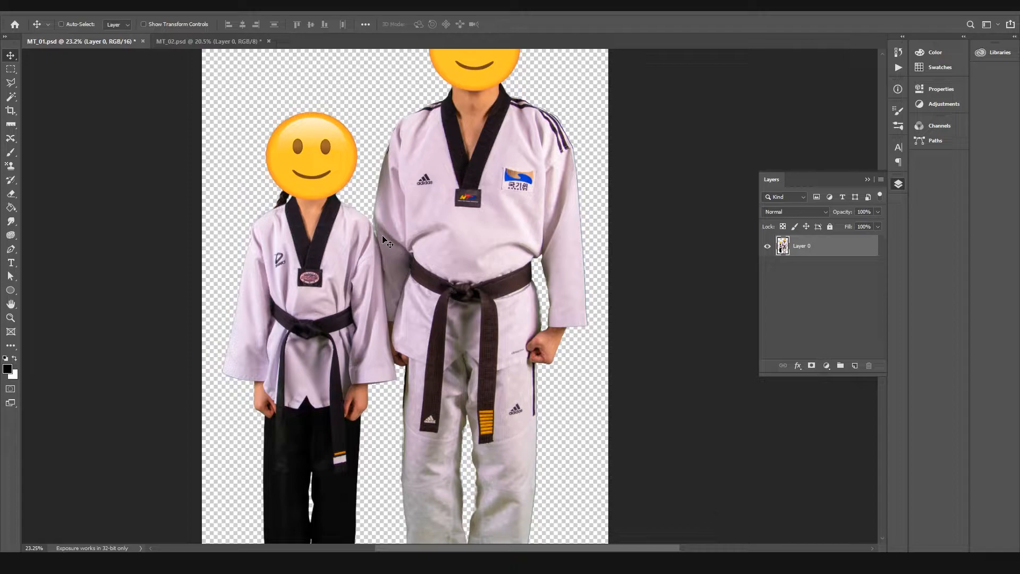
pyautogui.press('z')
pyautogui.moveTo(372, 208); pyautogui.dragTo(403, 194)
pyautogui.press('v')
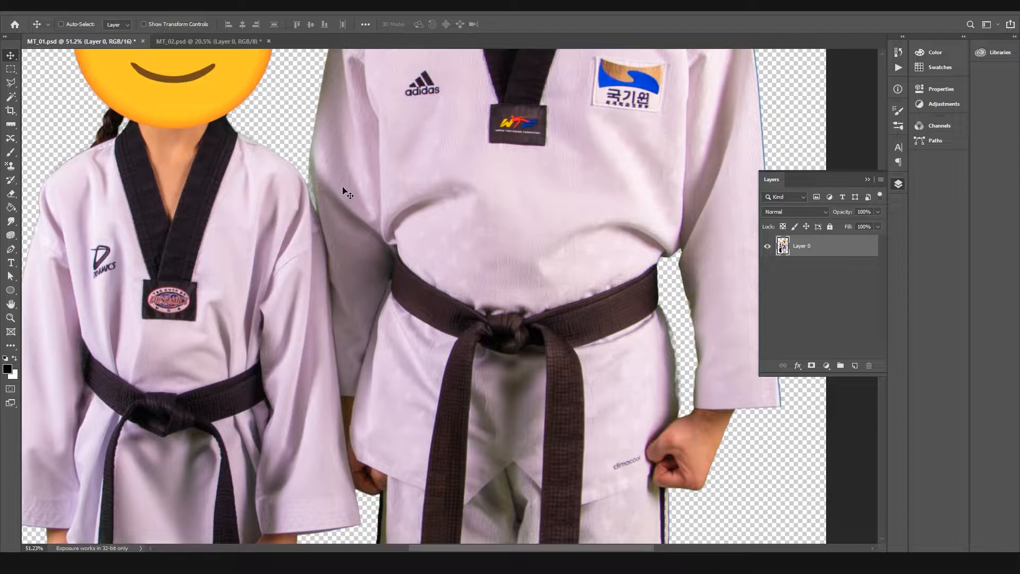
pyautogui.moveTo(372, 284); pyautogui.dragTo(399, 364)
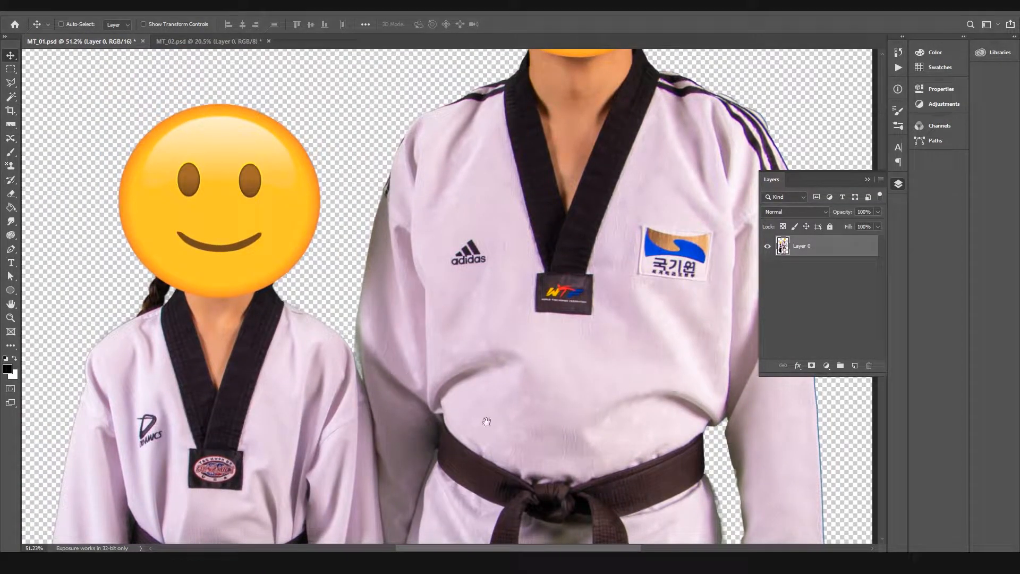
pyautogui.scroll(-5, 457, 253)
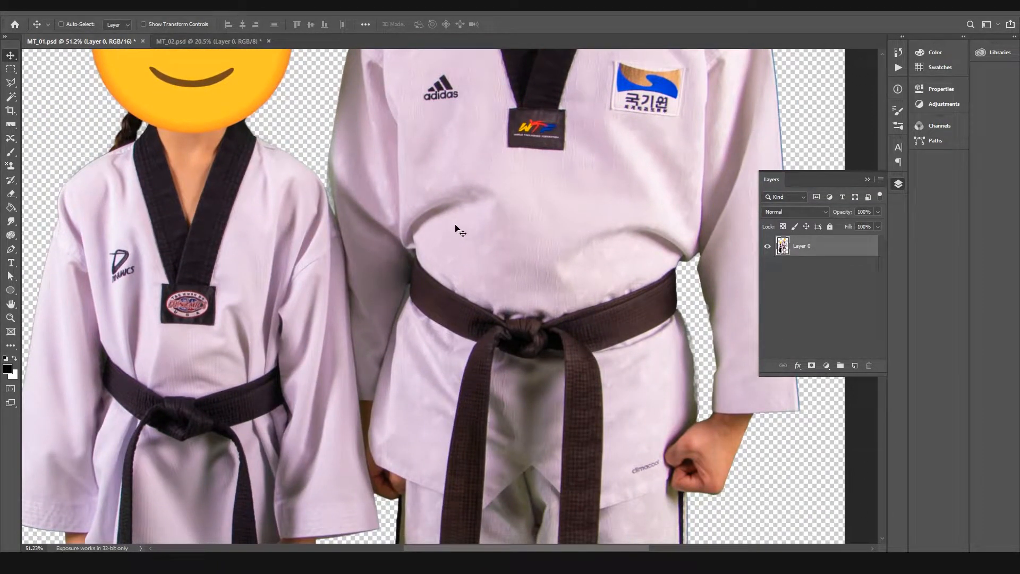
pyautogui.press('z')
pyautogui.moveTo(517, 225); pyautogui.dragTo(484, 222)
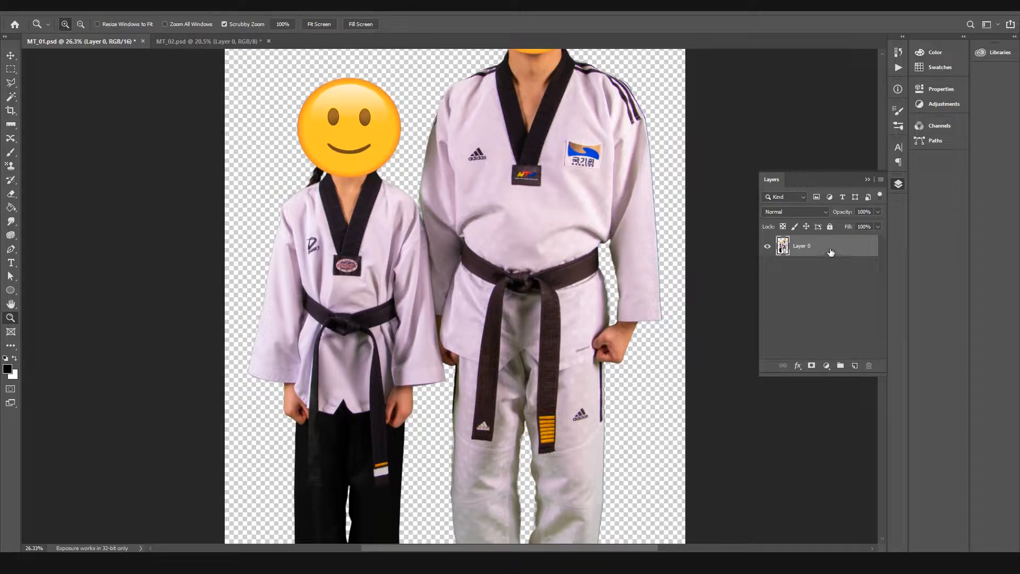
# Step: Duplicate Layer 0 and hide the original layer below the copy
pyautogui.hotkey('ctrl', 'j')
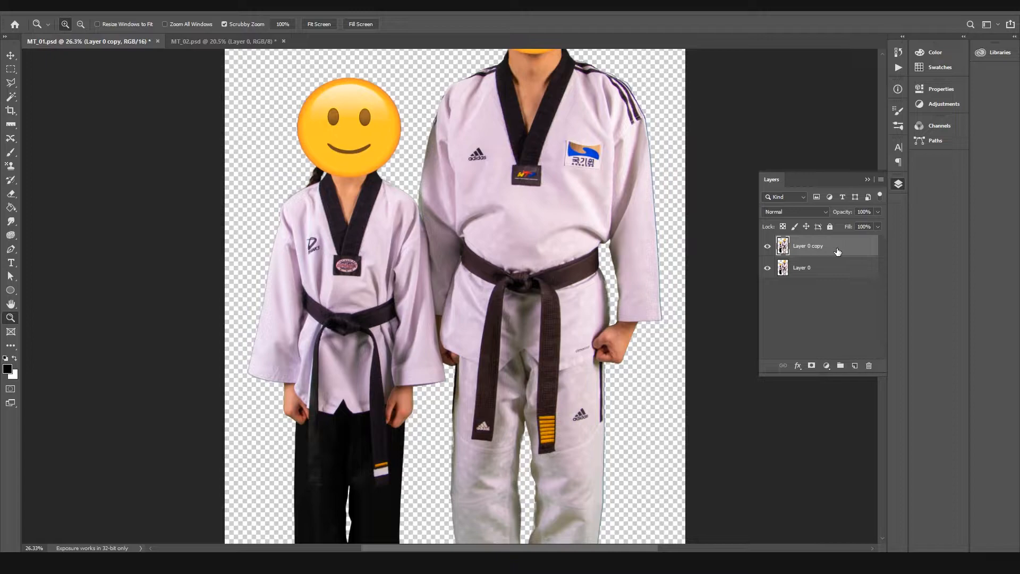
pyautogui.rightClick(837, 251)
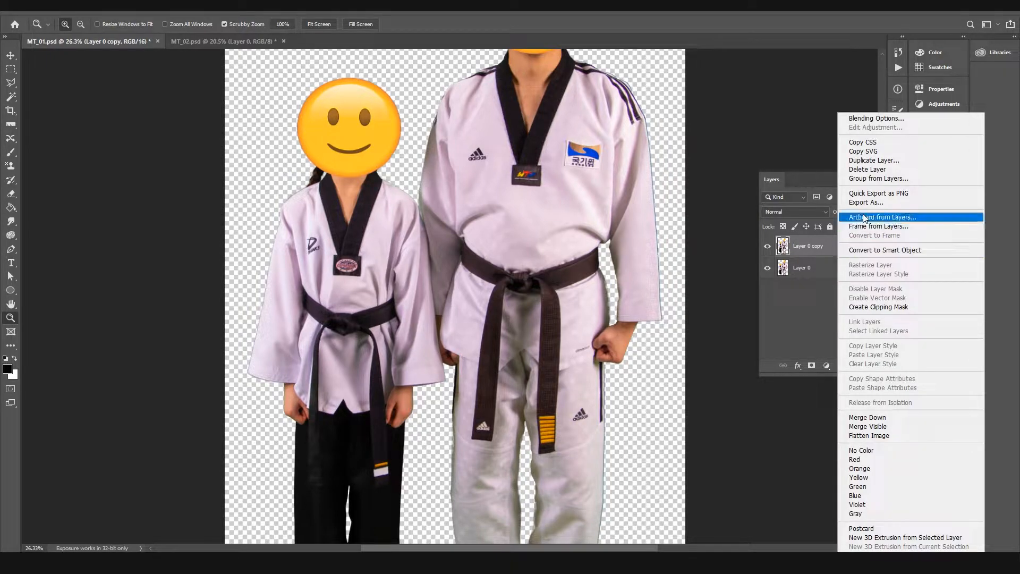
pyautogui.click(804, 254)
pyautogui.click(769, 267)
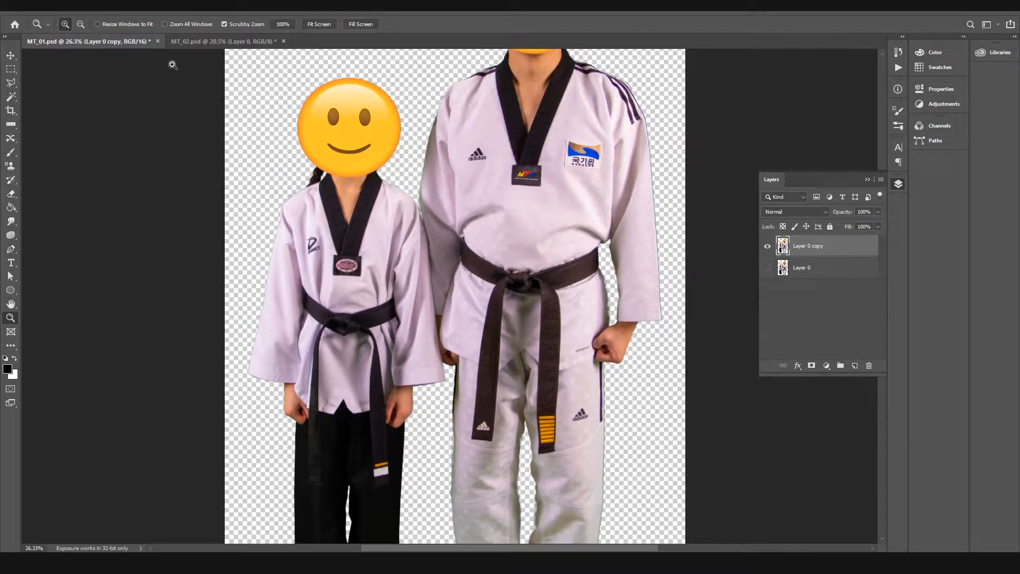
pyautogui.click(75, 10)
pyautogui.moveTo(85, 36)
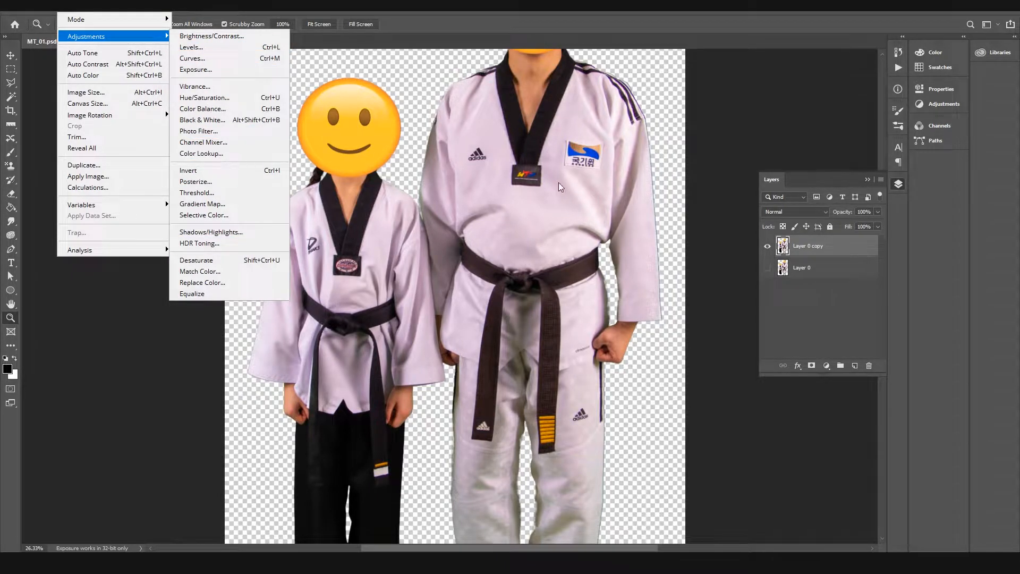
pyautogui.press('Escape')
pyautogui.press('Escape')
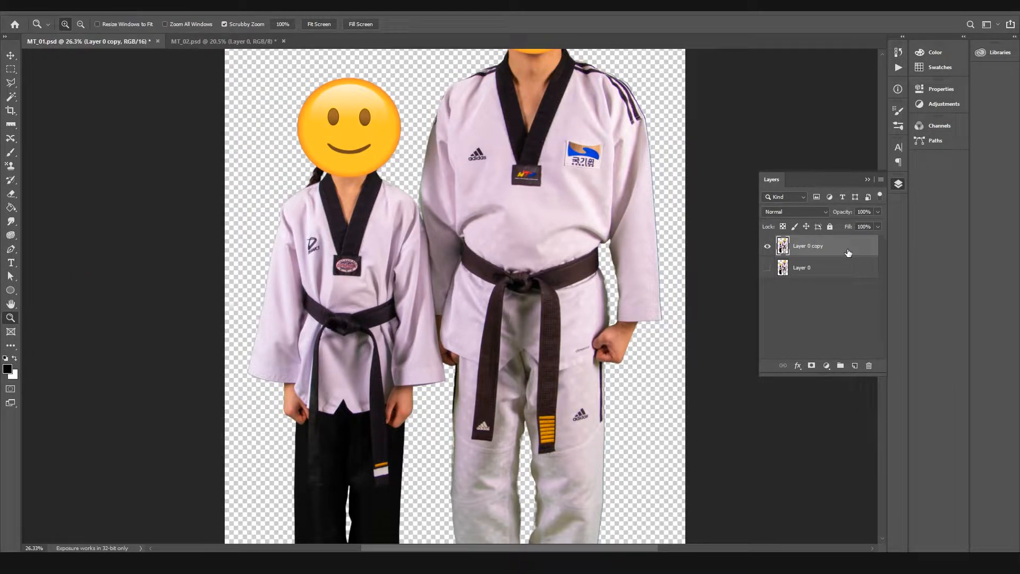
pyautogui.click(83, 11)
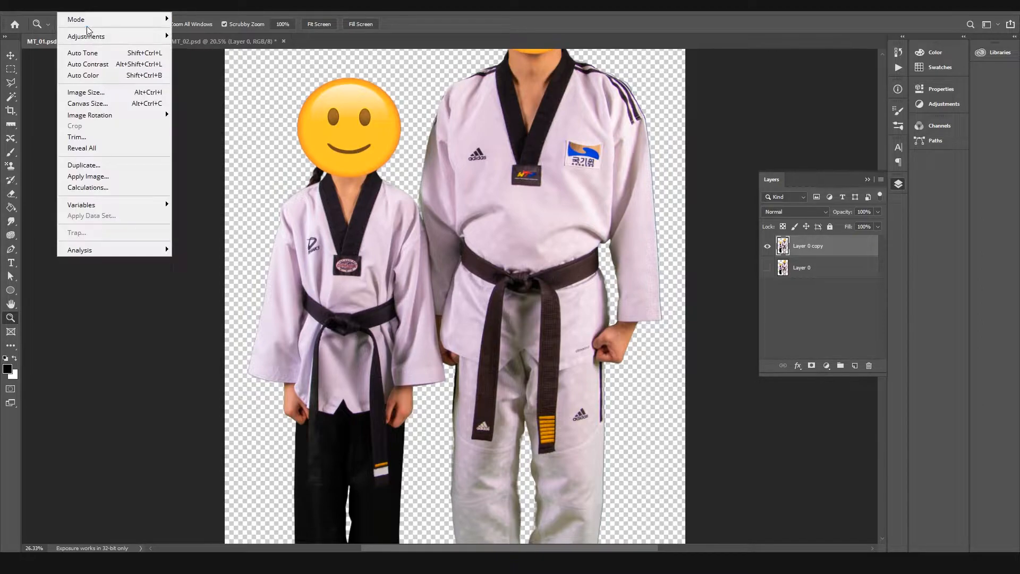
pyautogui.moveTo(169, 37)
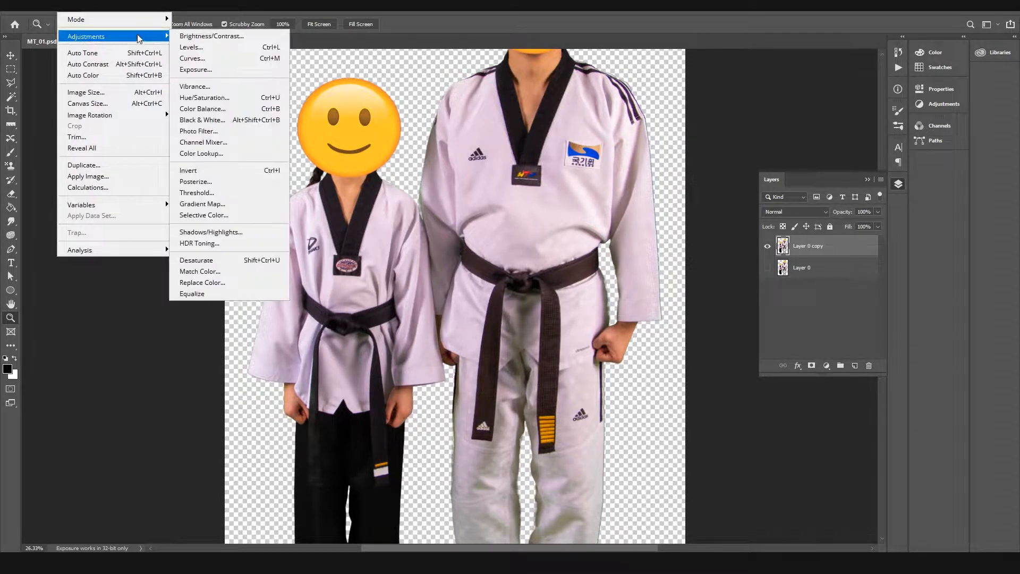
pyautogui.click(447, 235)
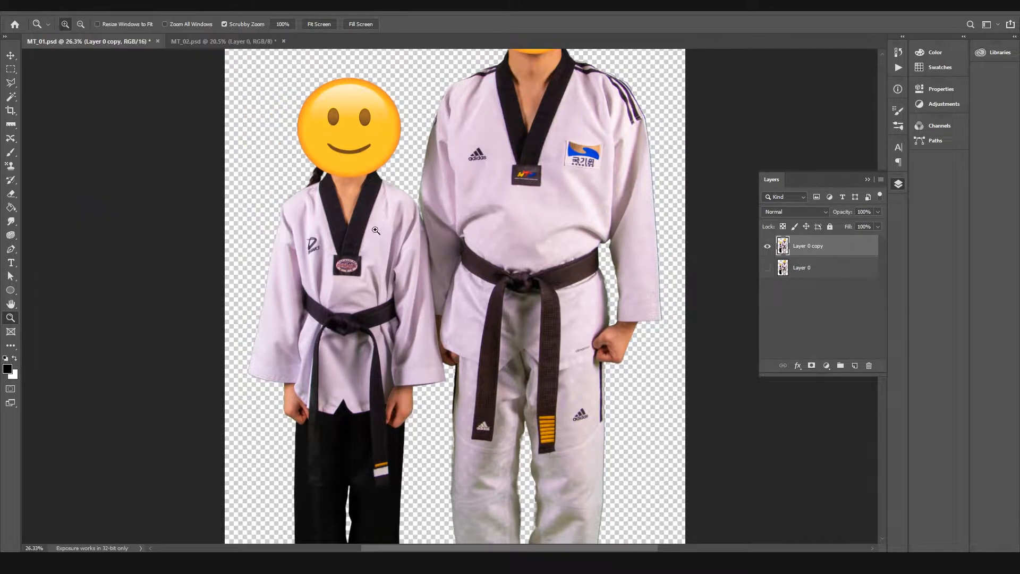
# Step: Create a layer group above the duplicated layer and name it "adjustments"
pyautogui.click(372, 208)
pyautogui.hotkey('ctrl', '0')
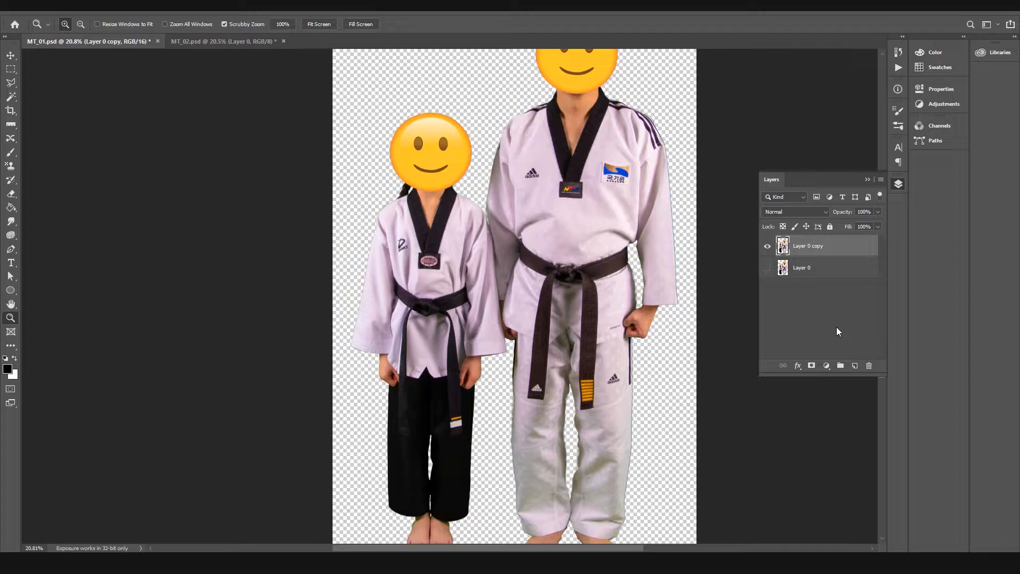
pyautogui.click(843, 366)
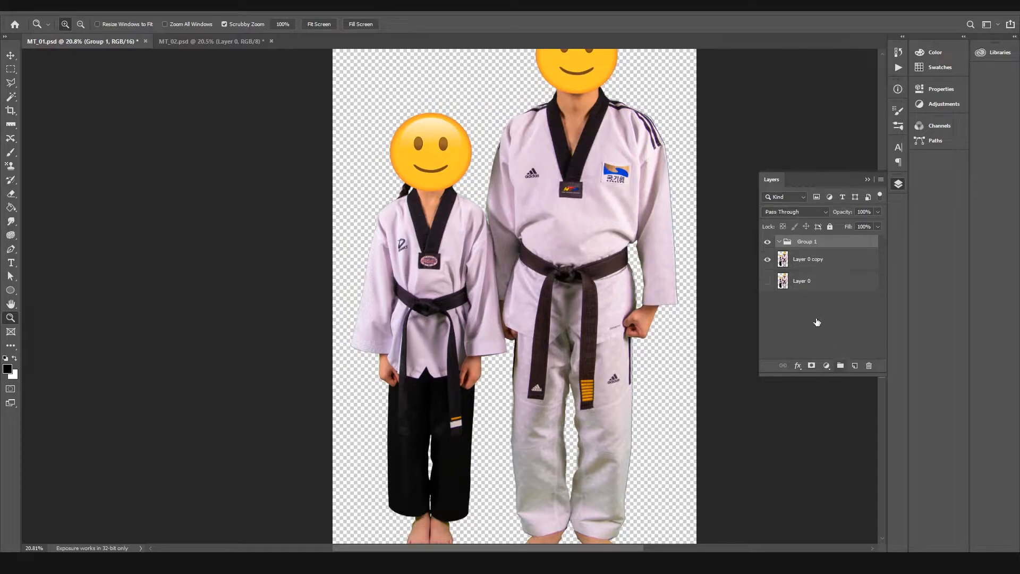
pyautogui.doubleClick(807, 242)
pyautogui.write('adjustments')
pyautogui.press('Return')
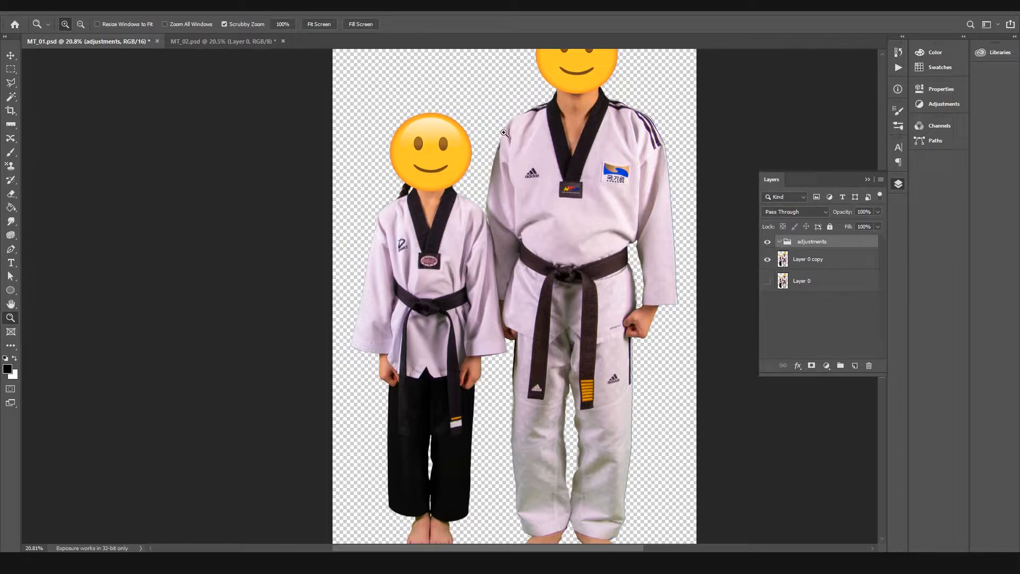
# Step: Add a Color Balance adjustment layer inside the adjustments group
pyautogui.click(96, 5)
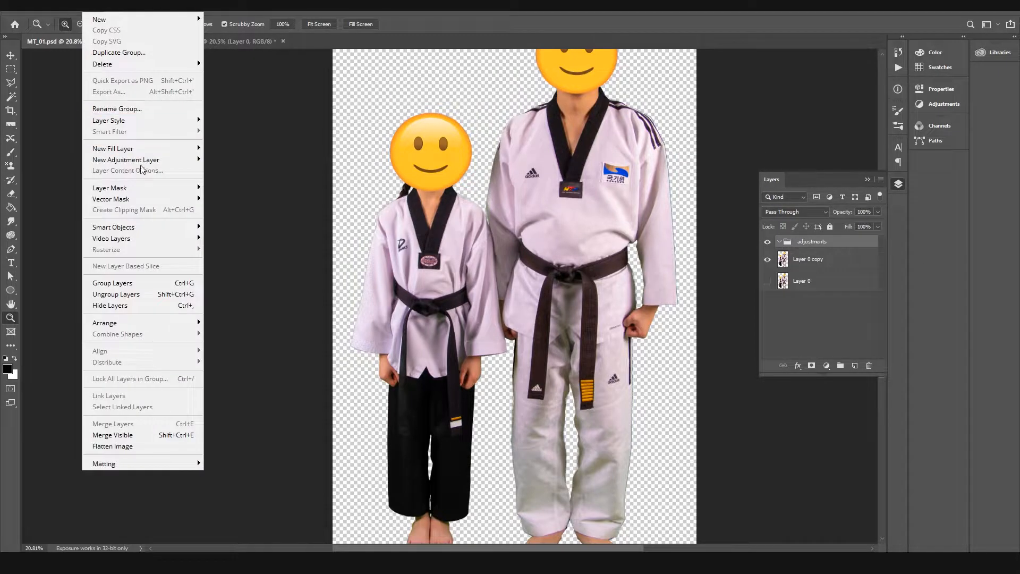
pyautogui.moveTo(138, 160)
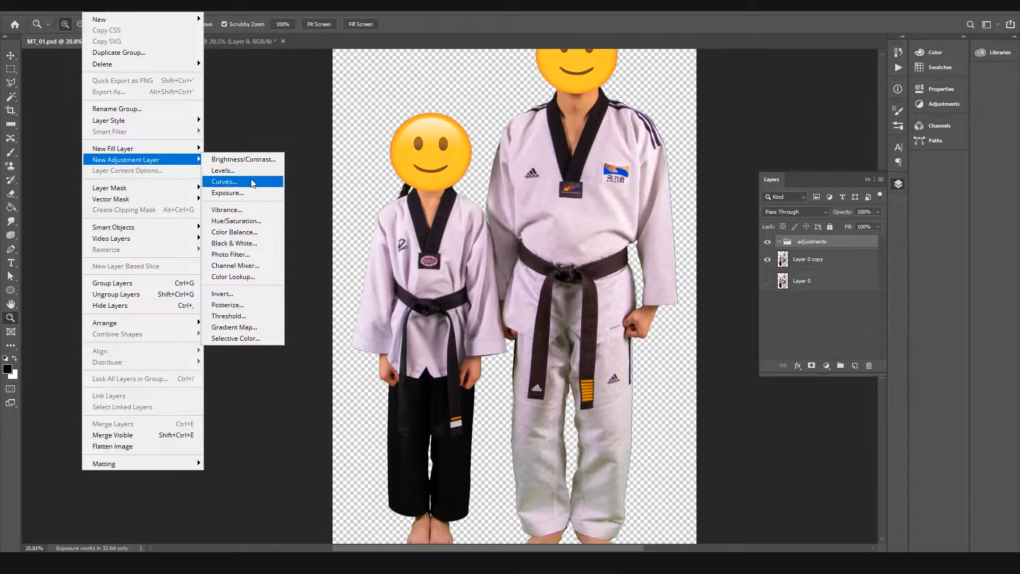
pyautogui.click(922, 104)
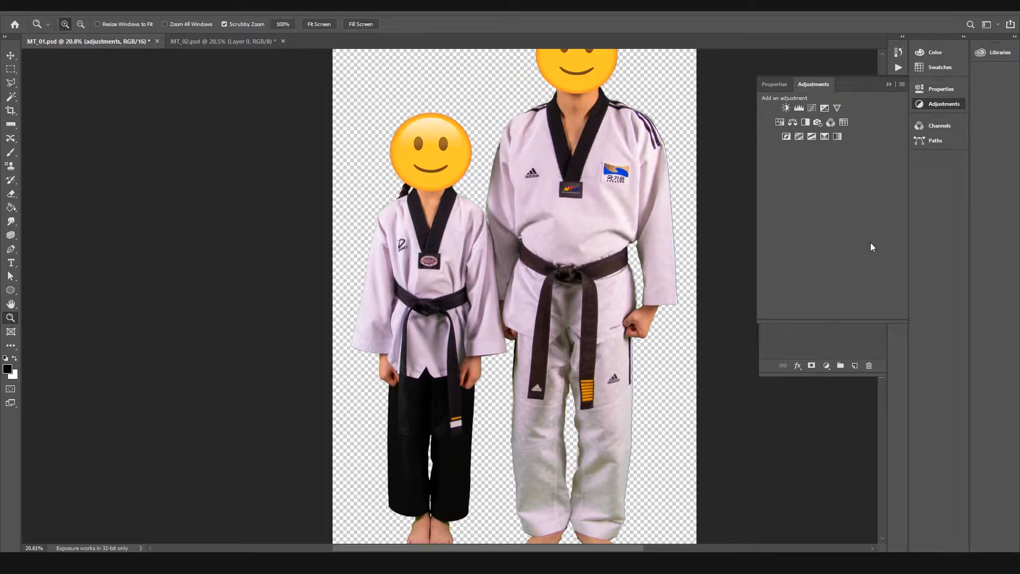
pyautogui.moveTo(845, 321); pyautogui.dragTo(847, 155)
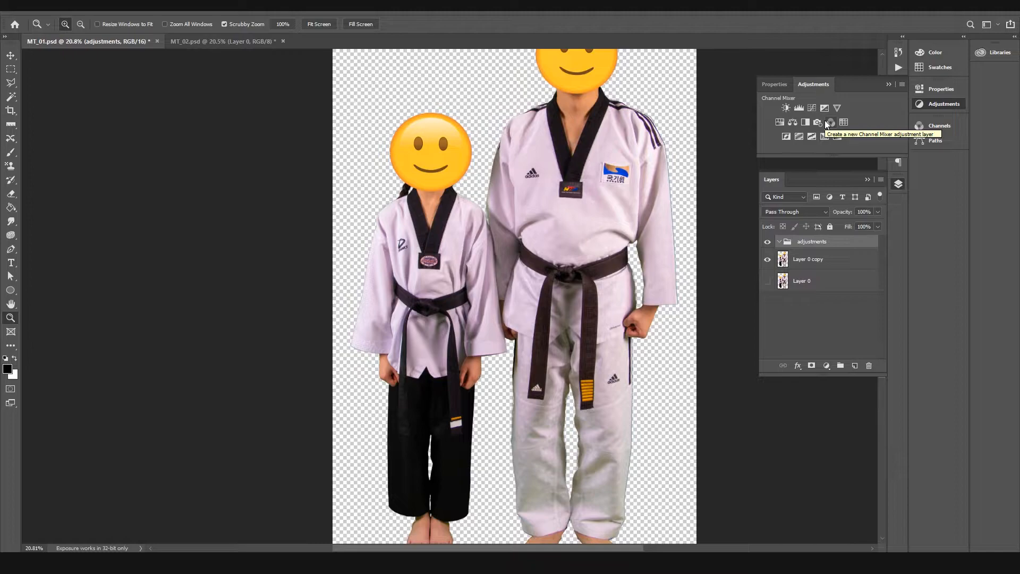
pyautogui.click(791, 121)
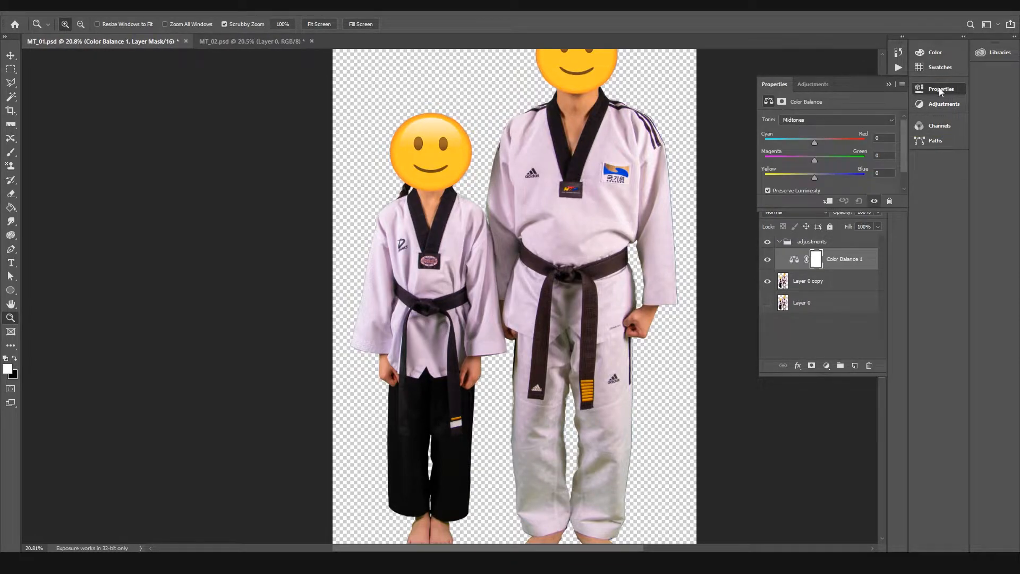
# Step: Add two Hue/Saturation adjustment layers above the Color Balance layer in the adjustments group
pyautogui.click(935, 103)
pyautogui.click(785, 122)
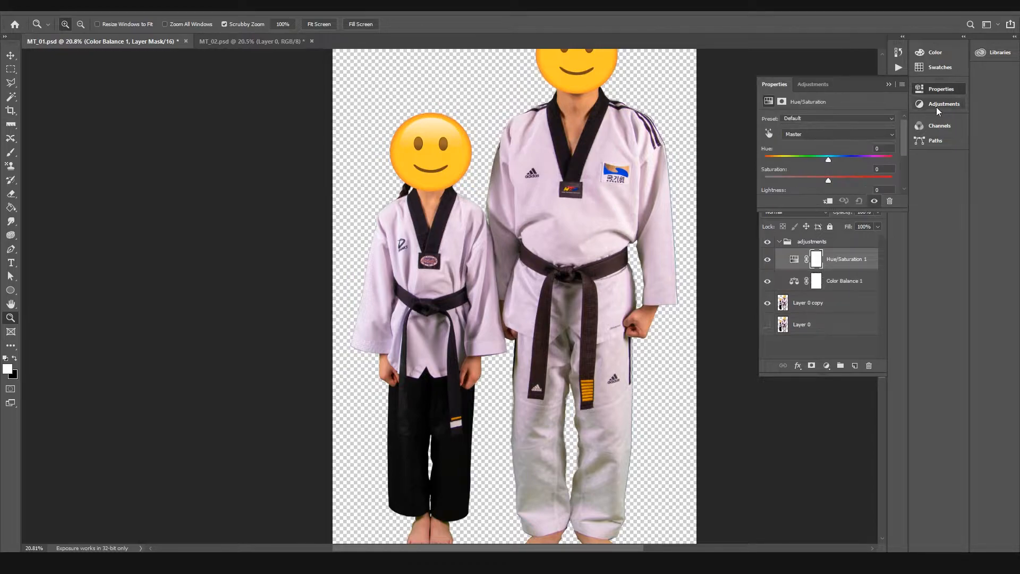
pyautogui.click(934, 104)
pyautogui.click(779, 122)
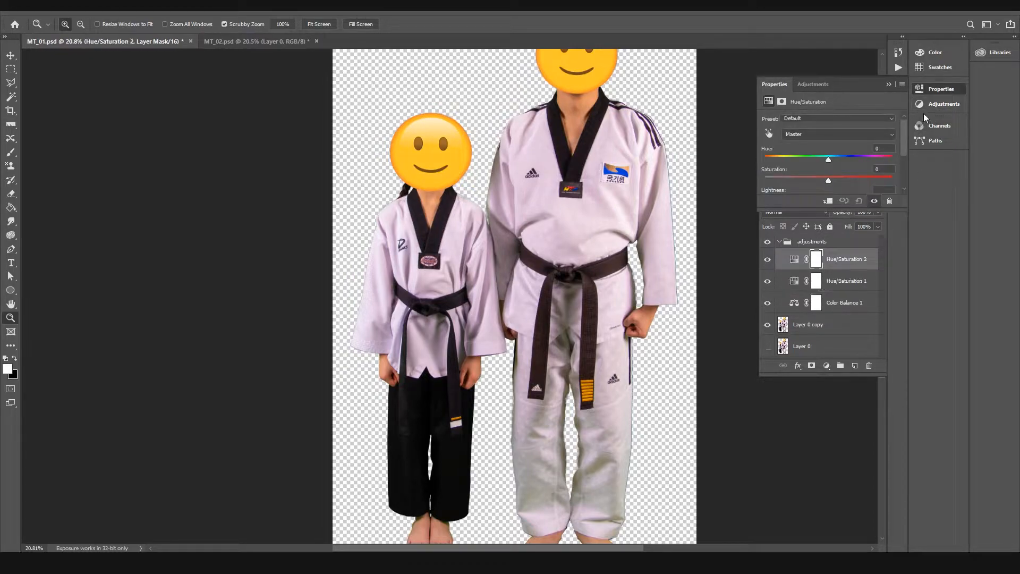
pyautogui.click(925, 91)
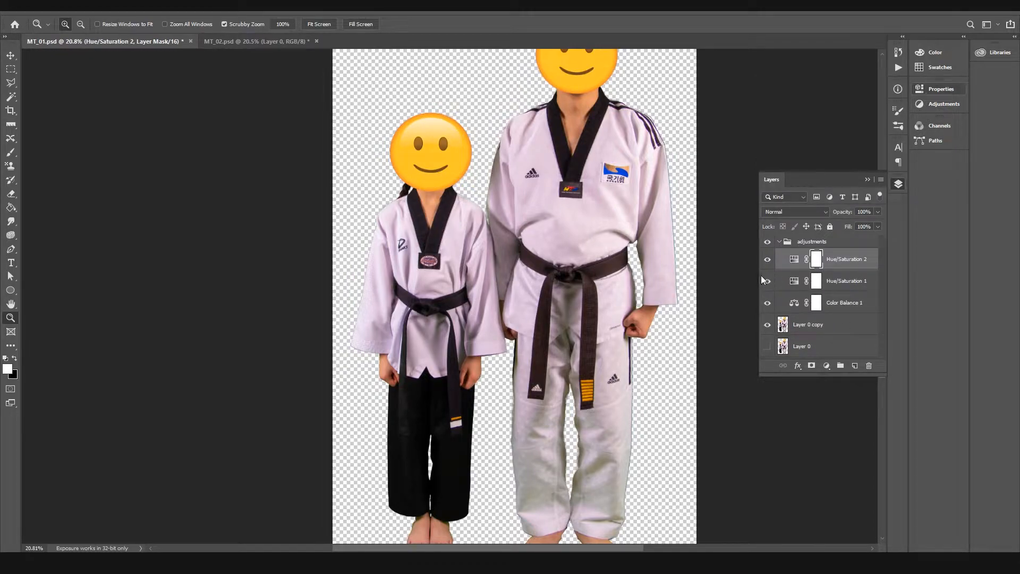
# Step: Review each adjustment layer in the group and the duplicated image layer beneath them
pyautogui.click(837, 309)
pyautogui.press('x')
pyautogui.click(795, 306)
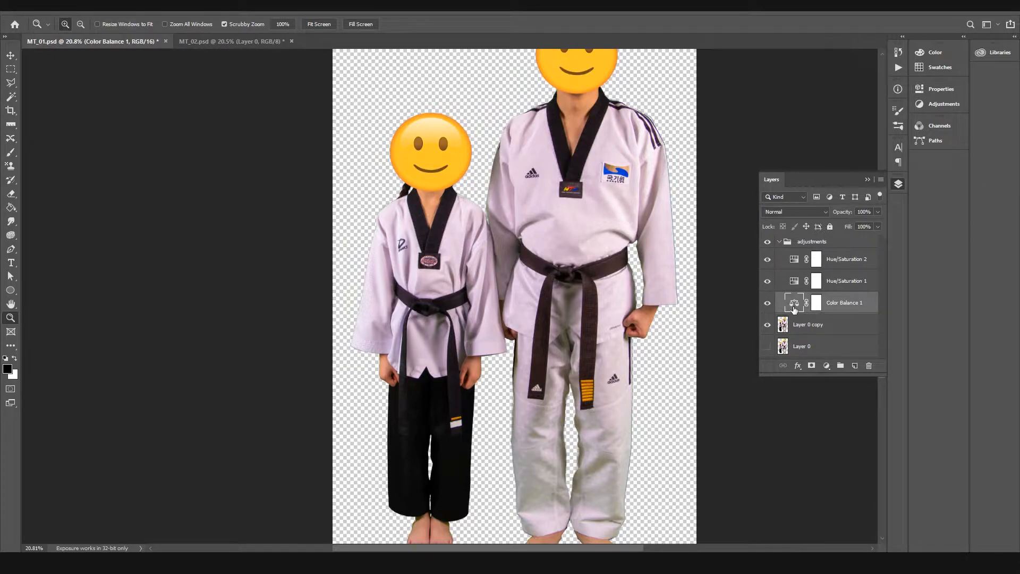
pyautogui.click(783, 325)
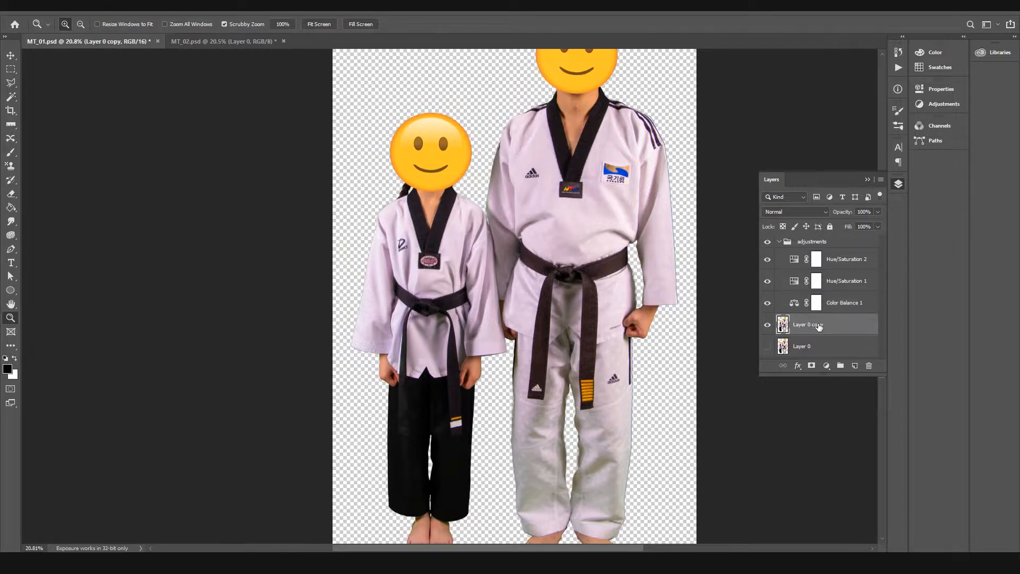
pyautogui.click(791, 305)
pyautogui.press('x')
pyautogui.click(794, 283)
pyautogui.click(794, 265)
pyautogui.click(794, 304)
# Step: Collapse the adjustments group, toggle its visibility off and on, and expand it again
pyautogui.click(779, 242)
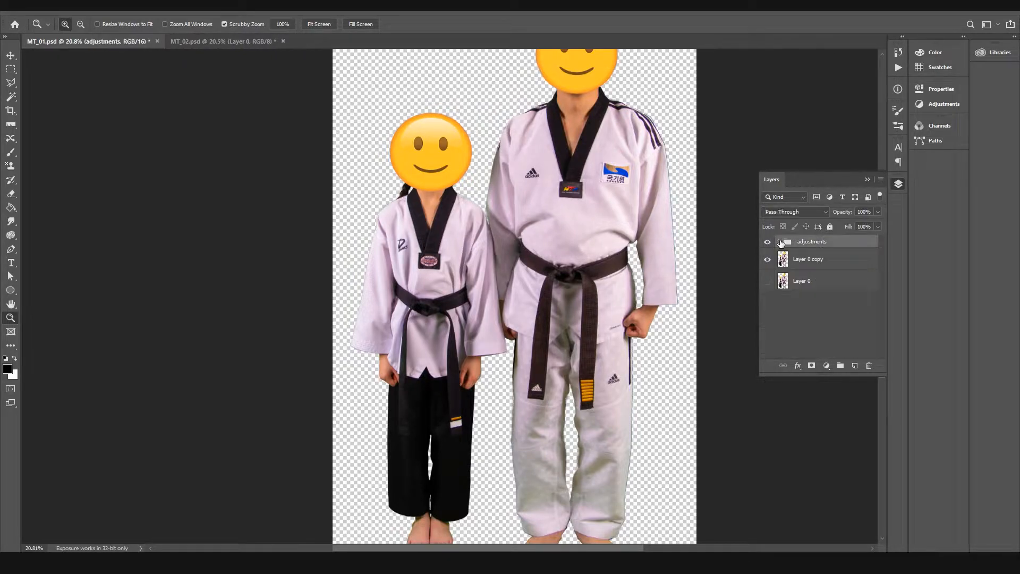
pyautogui.click(767, 242)
pyautogui.click(768, 243)
pyautogui.click(779, 242)
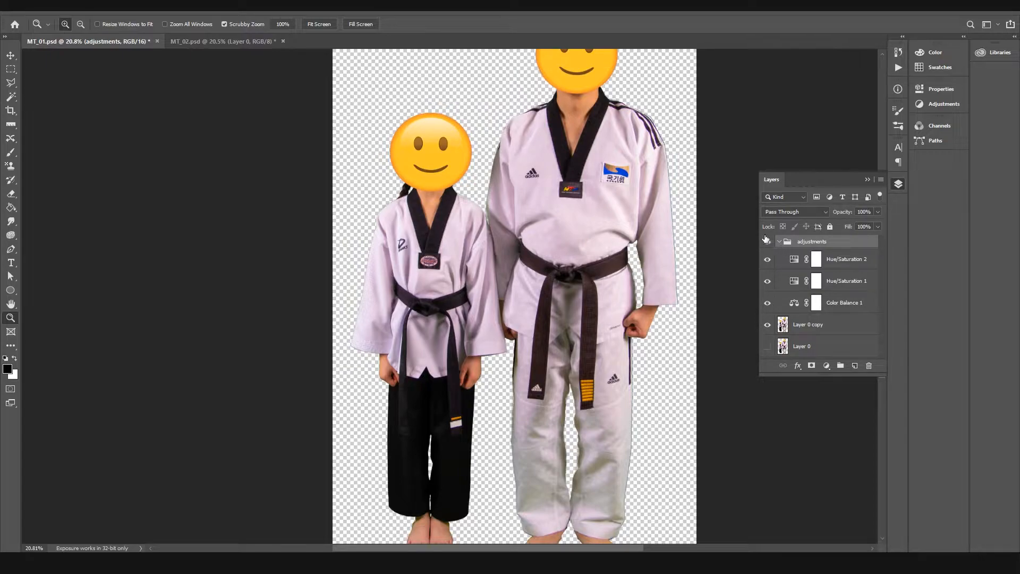
# Step: Examine the layer masks of the Color Balance and both Hue/Saturation adjustment layers
pyautogui.click(793, 303)
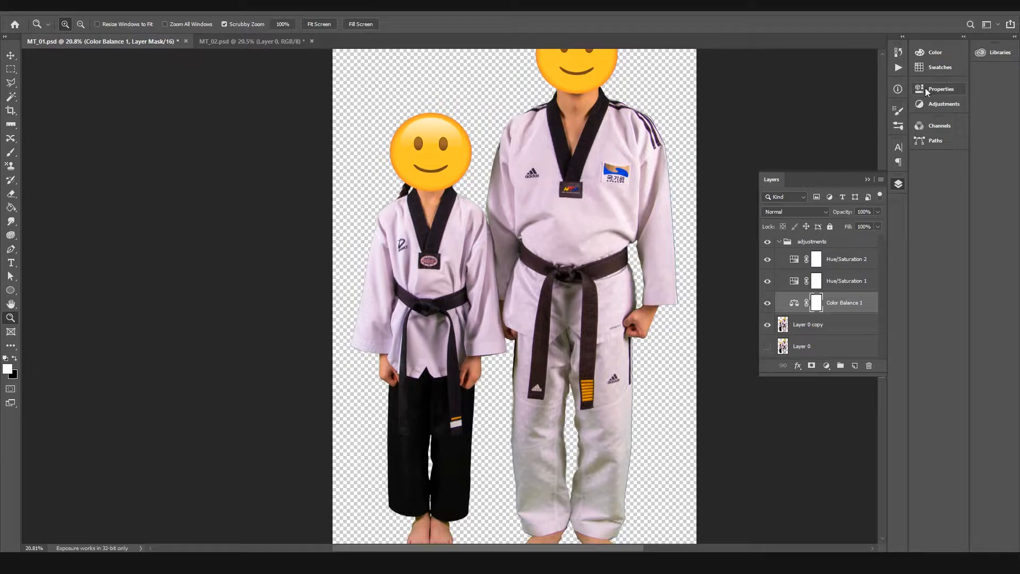
pyautogui.click(822, 257)
pyautogui.click(816, 280)
pyautogui.click(815, 305)
pyautogui.click(816, 282)
pyautogui.click(816, 262)
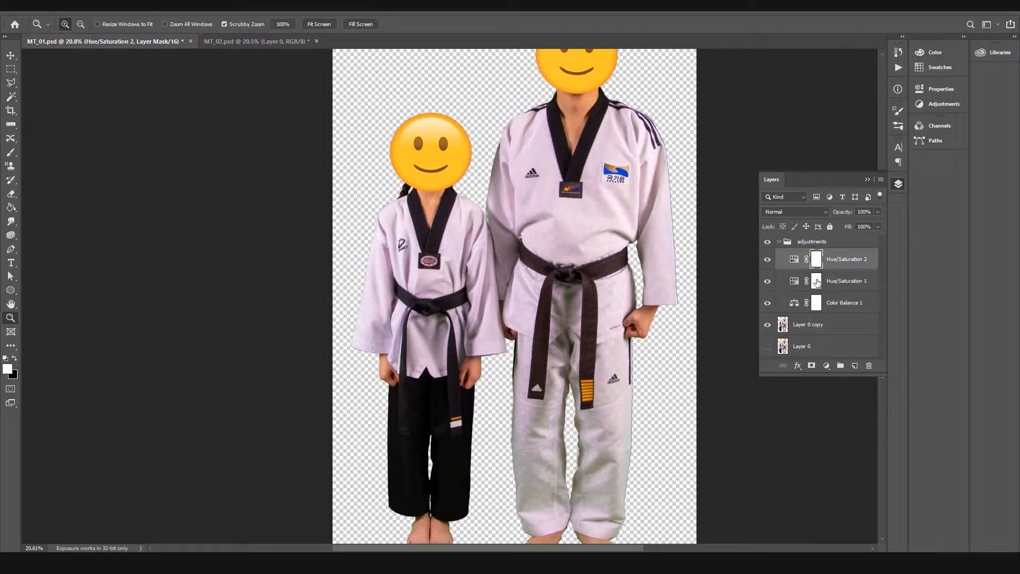
# Step: Invert the Color Balance layer's mask to black, activate the Brush tool, and invert the mask back to white
pyautogui.click(817, 303)
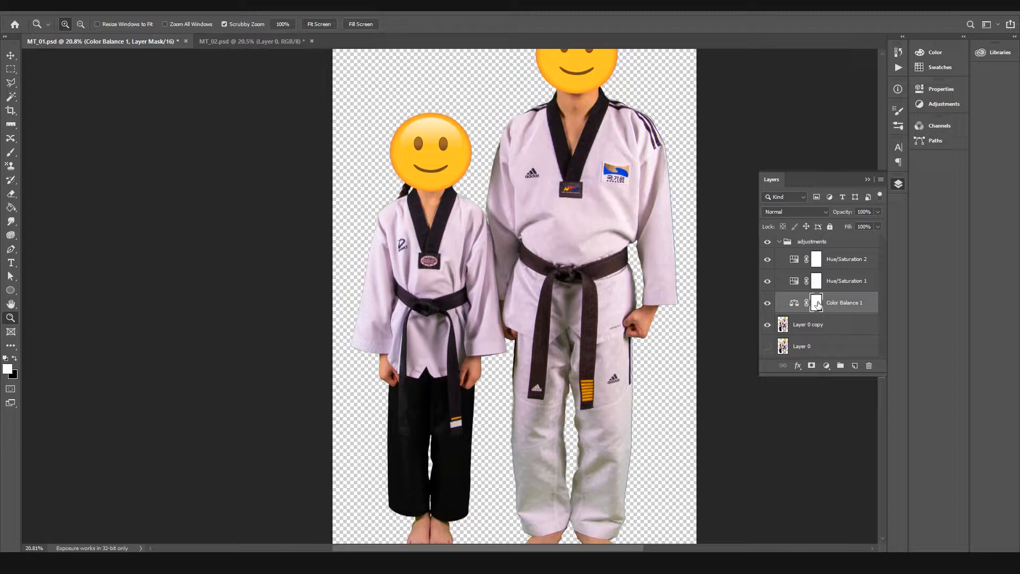
pyautogui.hotkey('ctrl', 'i')
pyautogui.click(10, 152)
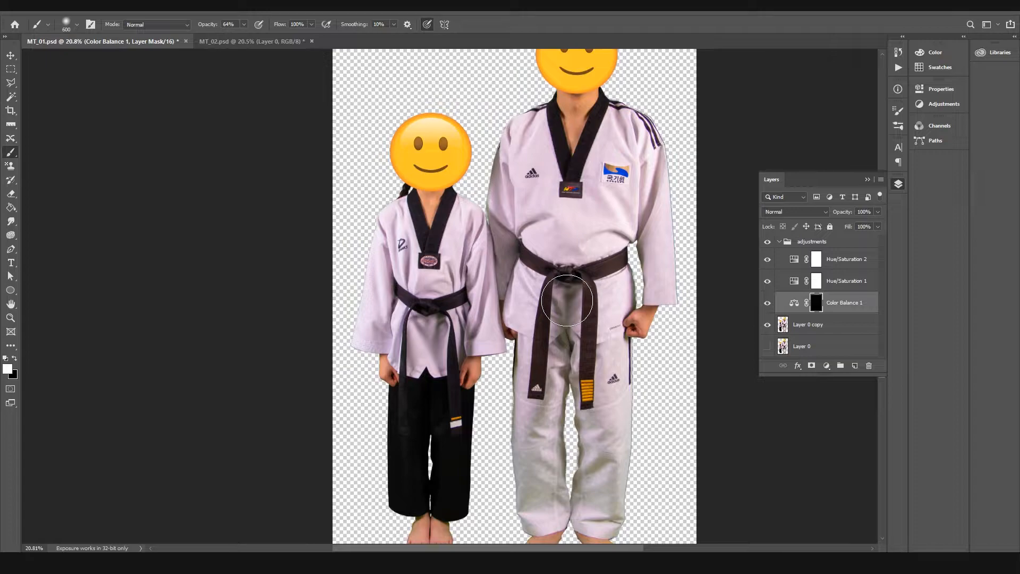
pyautogui.hotkey('ctrl', 'i')
pyautogui.click(877, 212)
pyautogui.click(817, 308)
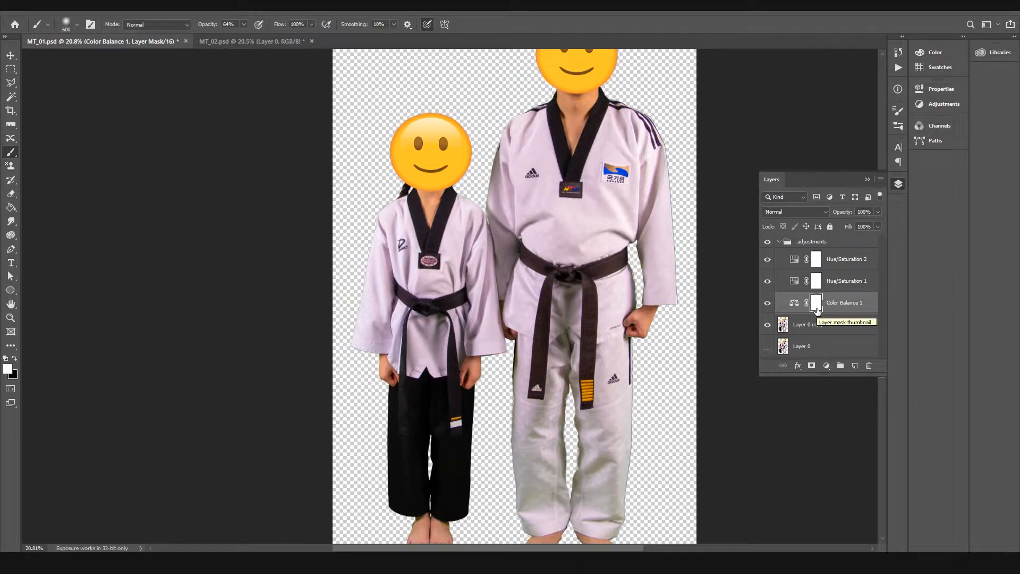
# Step: Open the Color Balance layer's adjustment settings and review its tone ranges, keeping Midtones selected
pyautogui.click(792, 304)
pyautogui.doubleClick(791, 305)
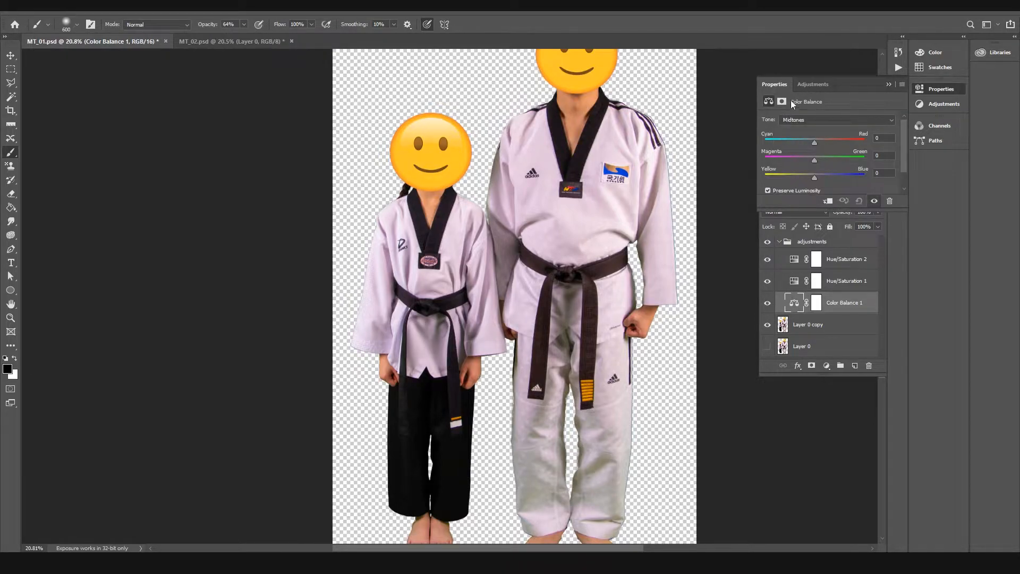
pyautogui.moveTo(820, 213); pyautogui.dragTo(821, 220)
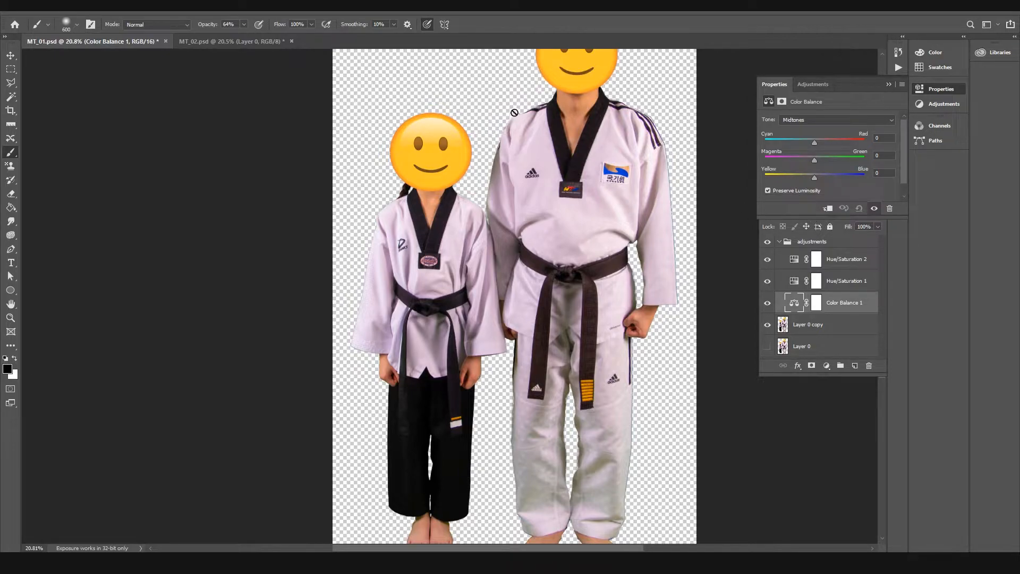
pyautogui.click(795, 121)
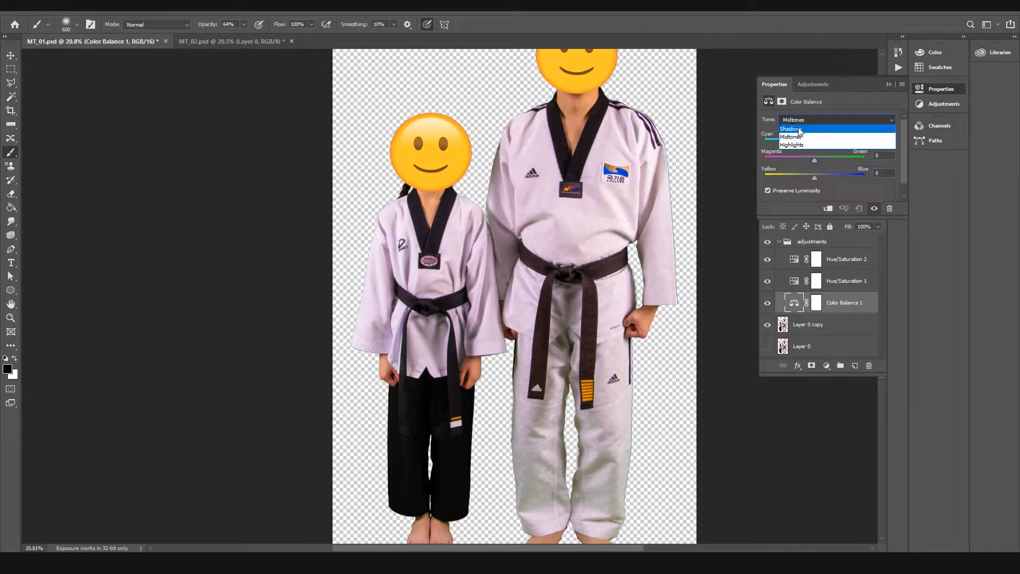
pyautogui.click(783, 134)
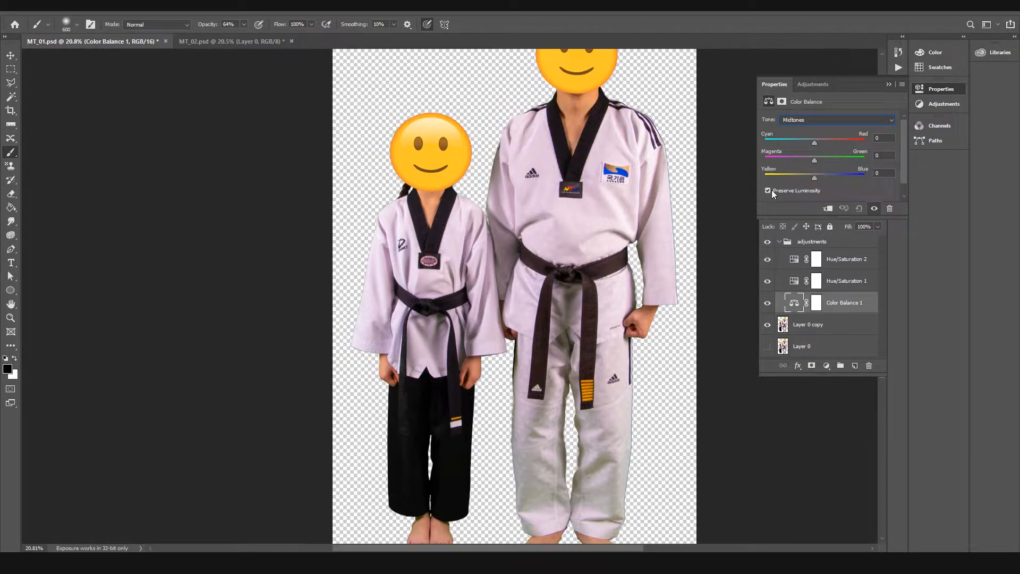
pyautogui.click(527, 155)
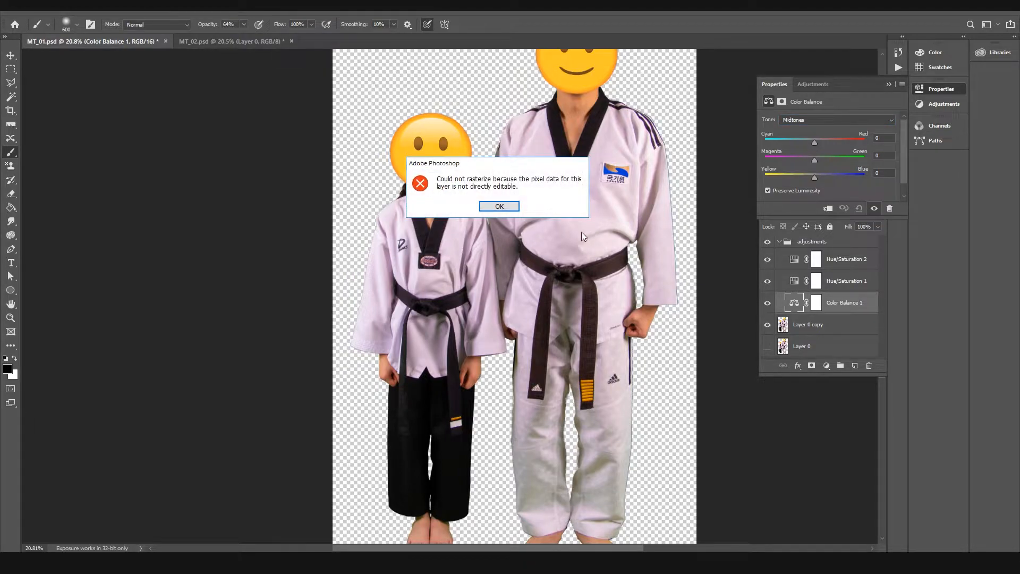
pyautogui.click(500, 211)
# Step: Switch to the Move tool and set the Color Balance midtones to Cyan–Red -17, Magenta–Green +20 and slightly towards blue
pyautogui.click(797, 325)
pyautogui.press('z')
pyautogui.moveTo(504, 168); pyautogui.dragTo(552, 184)
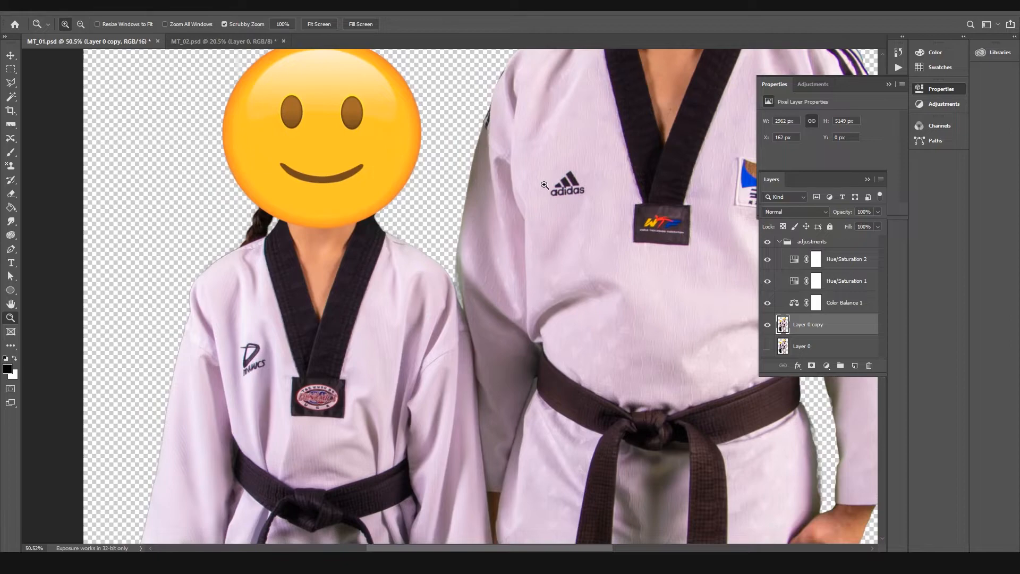
pyautogui.press('v')
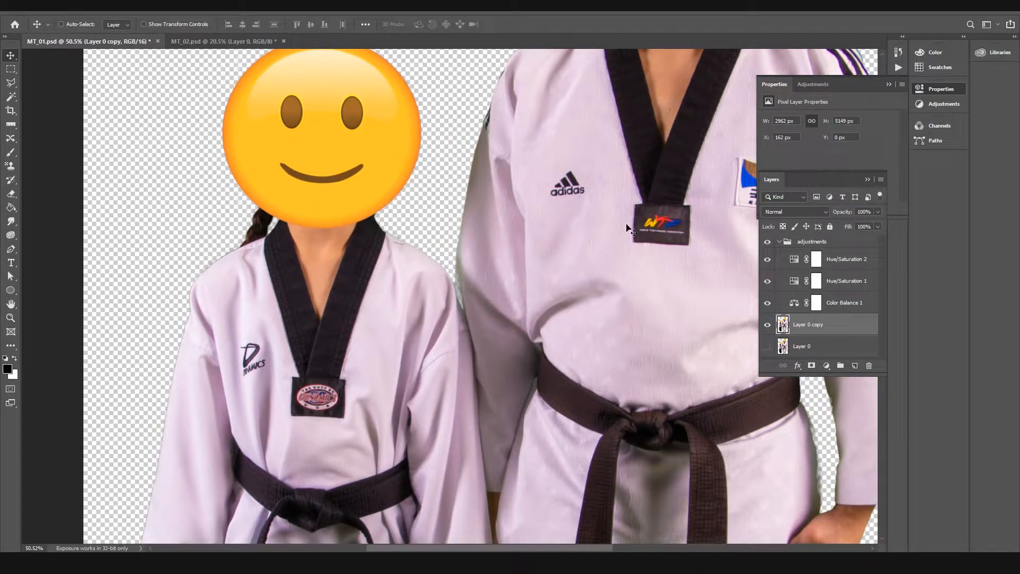
pyautogui.click(793, 304)
pyautogui.moveTo(576, 228); pyautogui.dragTo(429, 212)
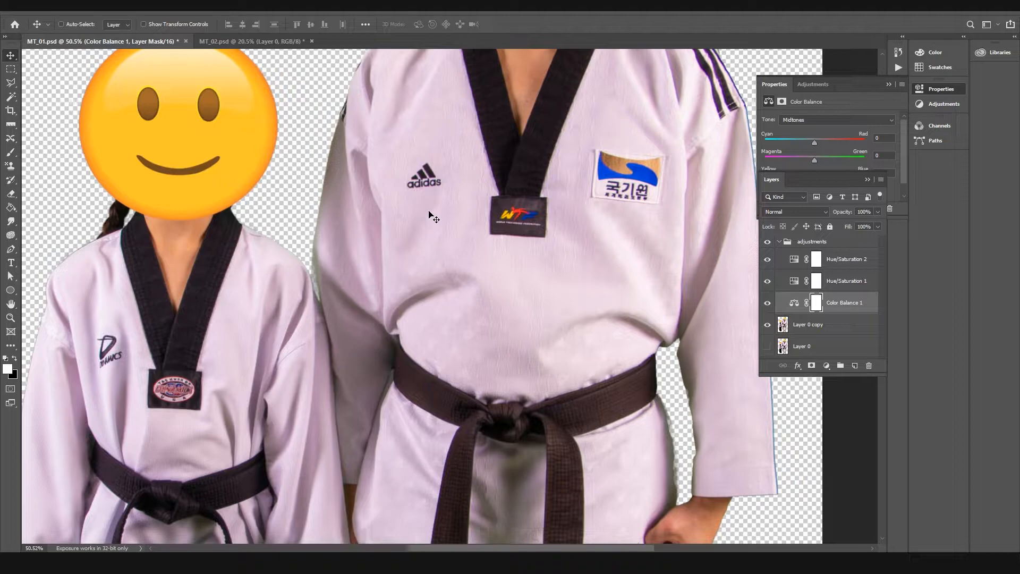
pyautogui.click(794, 303)
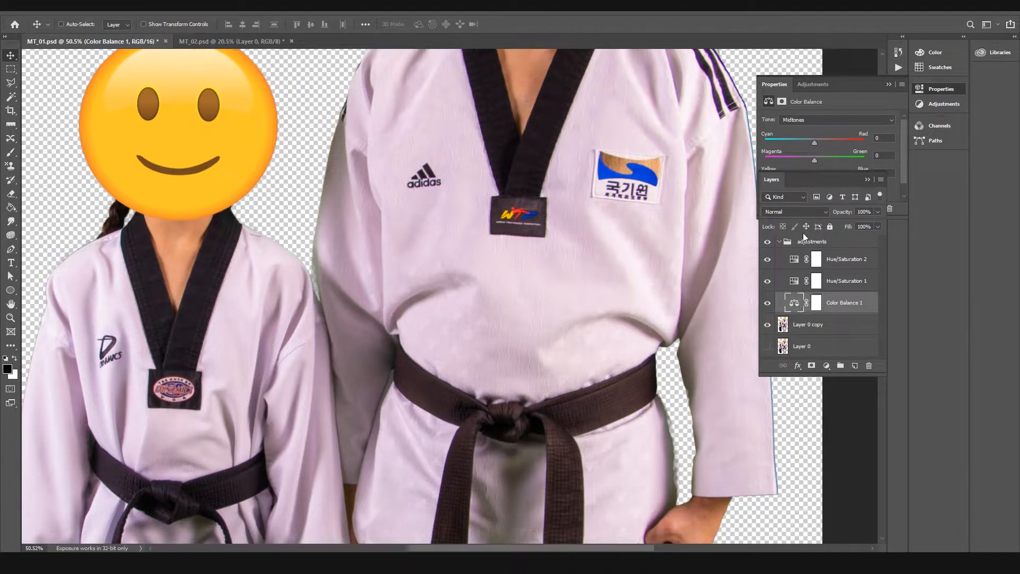
pyautogui.click(831, 94)
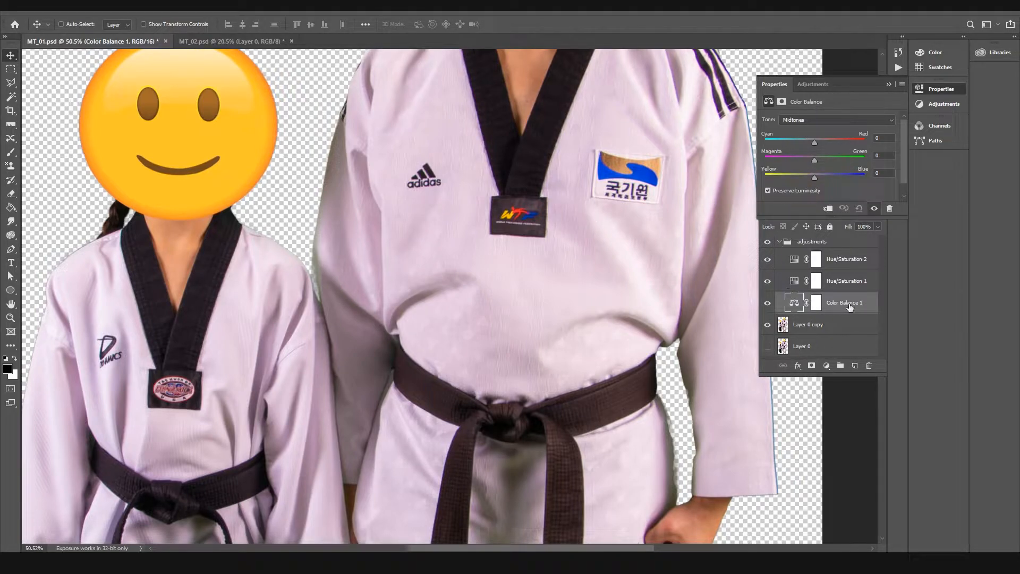
pyautogui.moveTo(814, 161); pyautogui.dragTo(827, 162)
pyautogui.moveTo(856, 160); pyautogui.dragTo(822, 162)
pyautogui.moveTo(810, 159); pyautogui.dragTo(823, 158)
pyautogui.moveTo(816, 179); pyautogui.dragTo(821, 178)
# Step: Toggle the Color Balance layer's visibility repeatedly to compare the uniforms with and without the midtone correction
pyautogui.click(767, 303)
pyautogui.click(767, 302)
pyautogui.click(767, 303)
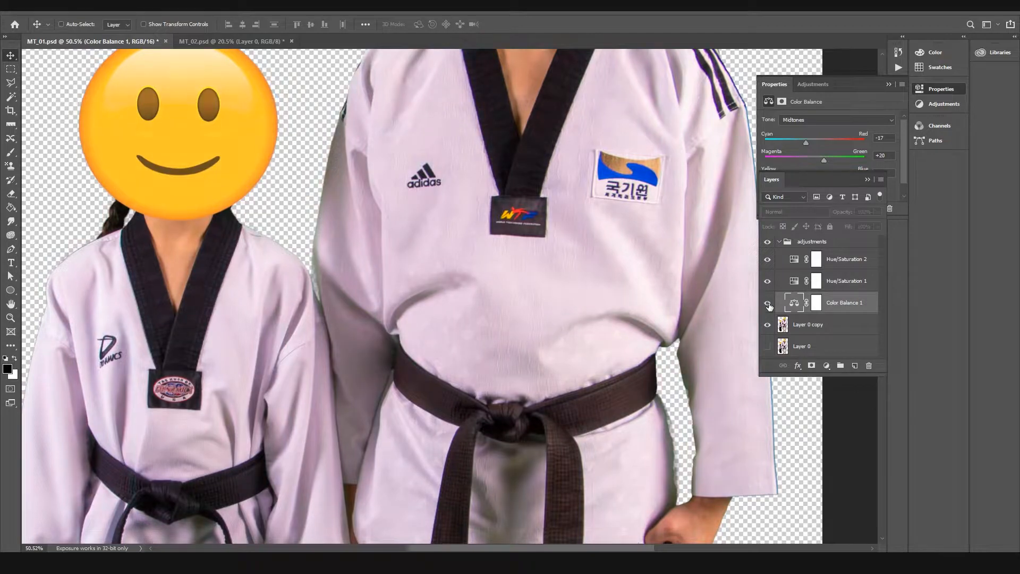
pyautogui.click(767, 303)
pyautogui.click(768, 304)
pyautogui.click(767, 303)
# Step: Set the Color Balance shadows to Cyan–Red +9, Magenta–Green -1 and Yellow–Blue -7
pyautogui.click(805, 120)
pyautogui.click(799, 129)
pyautogui.moveTo(816, 145); pyautogui.dragTo(819, 145)
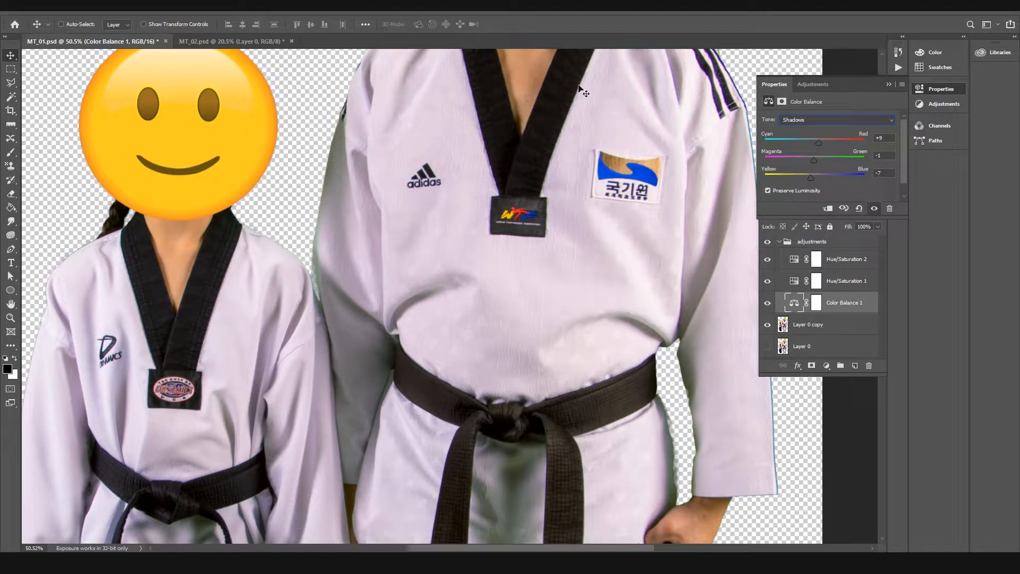
# Step: Inspect the shadow correction across both figures, from the trousers and belts up to the heads
pyautogui.moveTo(590, 154); pyautogui.dragTo(577, 312)
pyautogui.moveTo(552, 451); pyautogui.dragTo(600, 160)
pyautogui.moveTo(535, 431)
pyautogui.mouseDown()
pyautogui.moveTo(631, 221)
pyautogui.moveTo(576, 117)
pyautogui.mouseUp()
pyautogui.moveTo(626, 131); pyautogui.dragTo(471, 221)
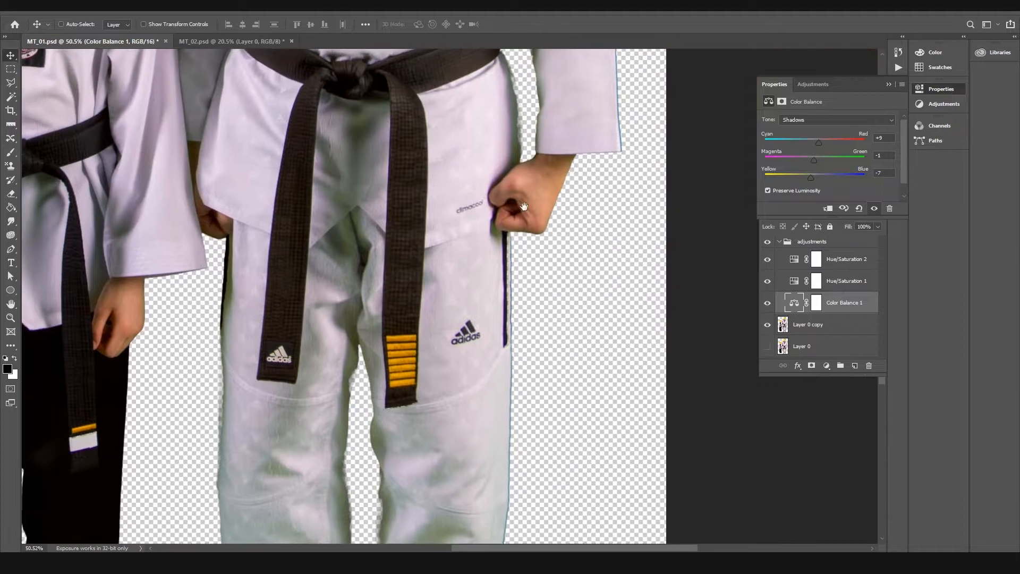
pyautogui.moveTo(412, 148); pyautogui.dragTo(628, 184)
pyautogui.moveTo(446, 132); pyautogui.dragTo(426, 345)
pyautogui.moveTo(545, 132); pyautogui.dragTo(448, 296)
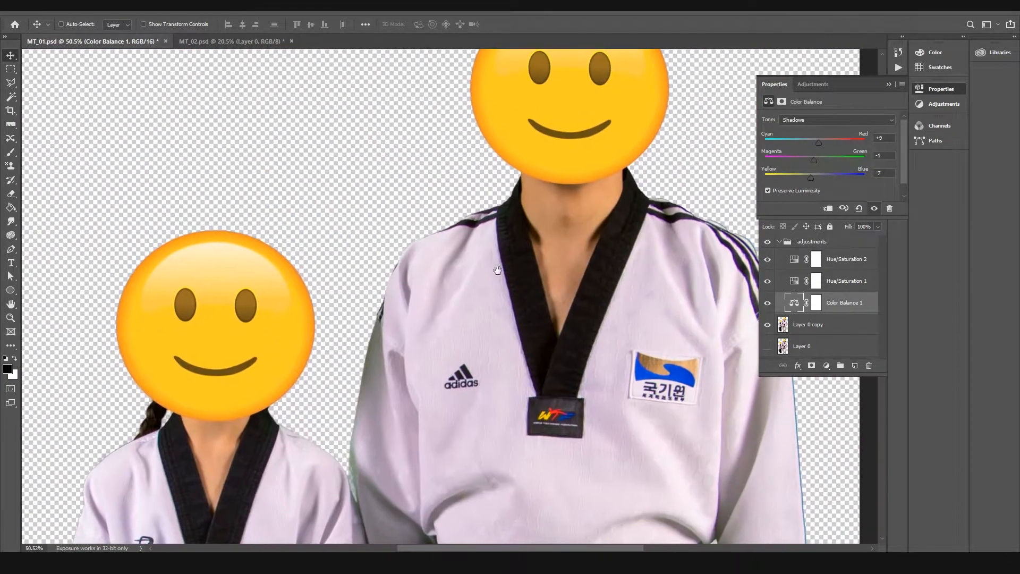
pyautogui.moveTo(548, 247); pyautogui.dragTo(516, 365)
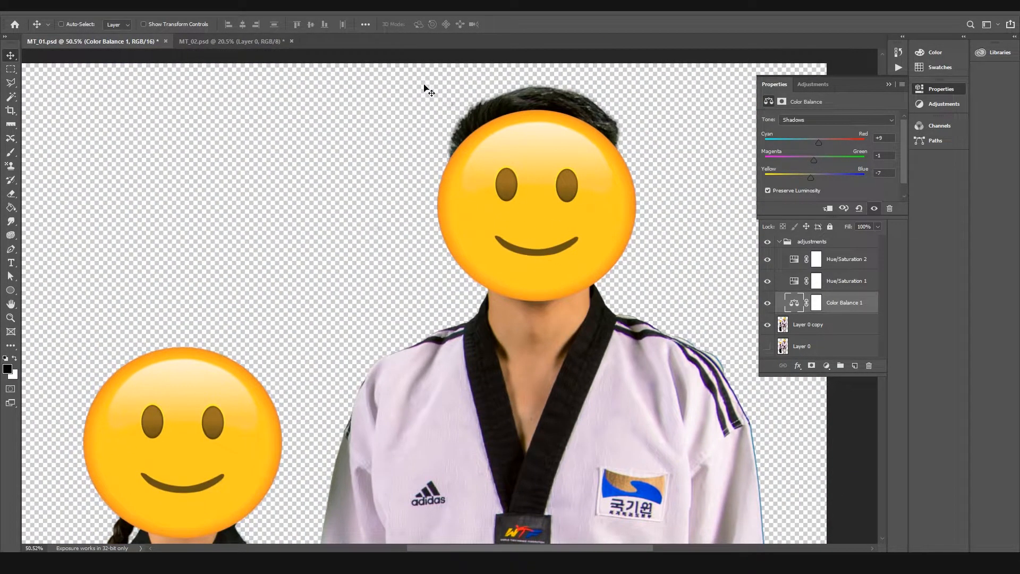
pyautogui.scroll(-3, 436, 133)
pyautogui.moveTo(517, 219); pyautogui.dragTo(546, 176)
# Step: Set the Color Balance highlights to Cyan–Red -10, Magenta–Green +7 and slightly towards blue
pyautogui.click(816, 121)
pyautogui.click(796, 145)
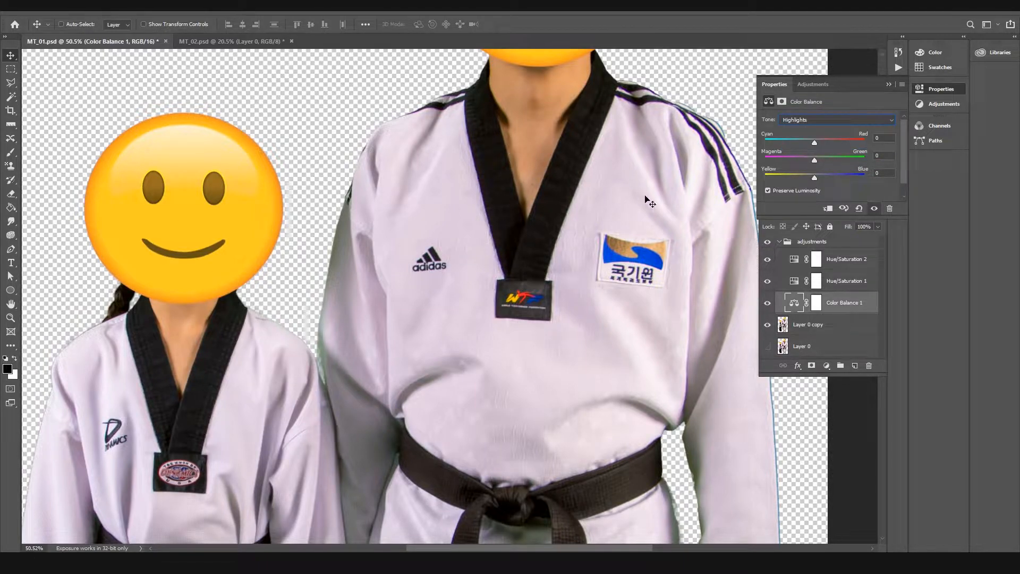
pyautogui.moveTo(472, 339); pyautogui.dragTo(515, 217)
pyautogui.moveTo(558, 285); pyautogui.dragTo(610, 110)
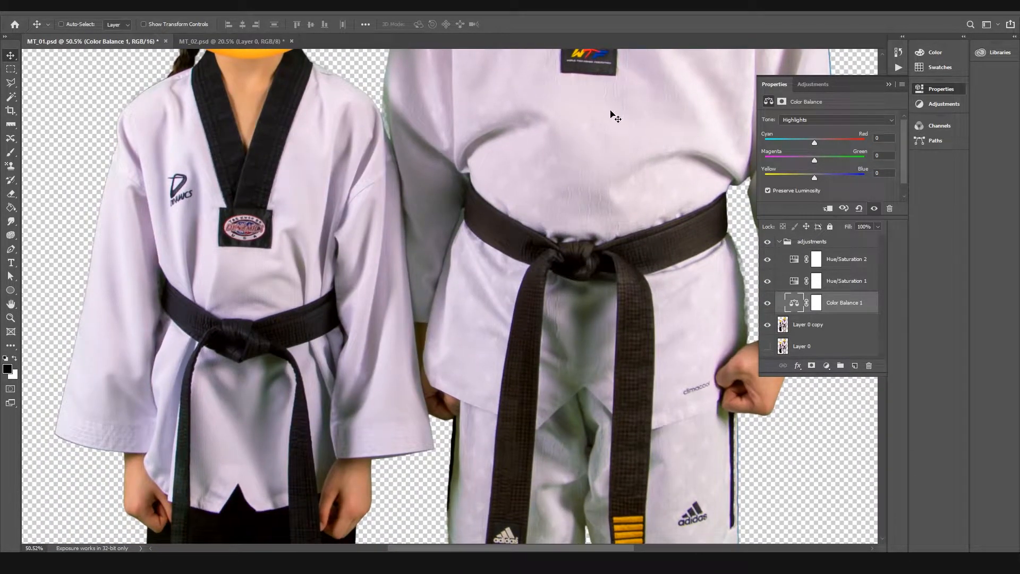
pyautogui.moveTo(548, 174); pyautogui.dragTo(512, 363)
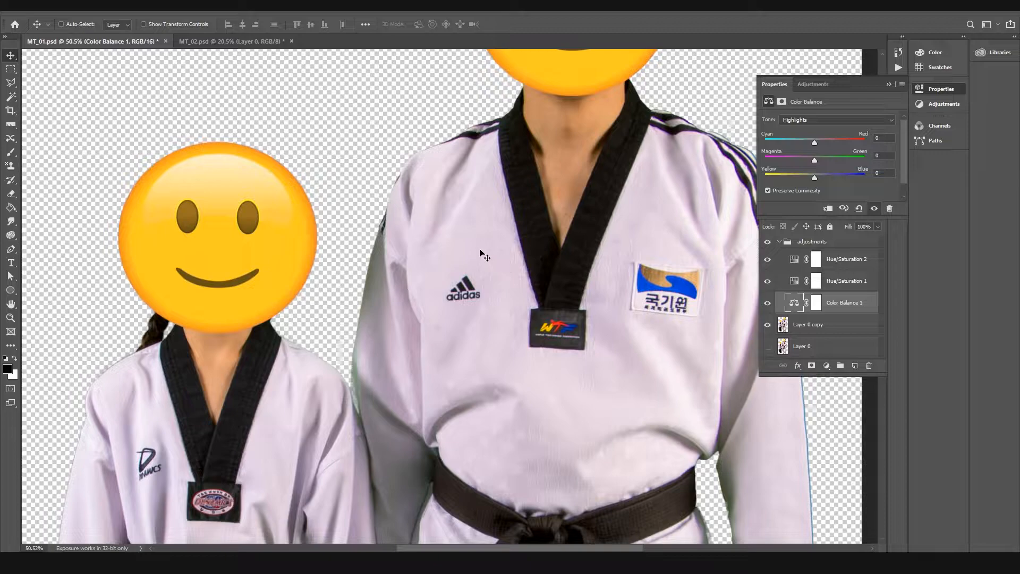
pyautogui.moveTo(815, 144); pyautogui.dragTo(816, 177)
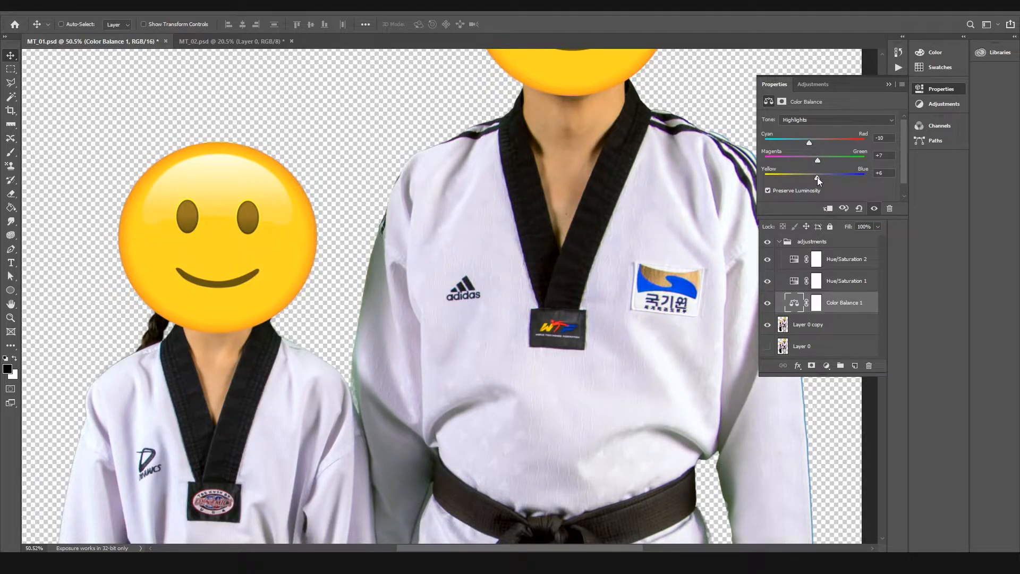
pyautogui.moveTo(817, 180); pyautogui.dragTo(816, 179)
# Step: Compare the image with the Color Balance layer hidden and shown, and examine the uniforms down to the feet for remaining green casts
pyautogui.click(768, 306)
pyautogui.click(769, 306)
pyautogui.click(769, 305)
pyautogui.click(769, 306)
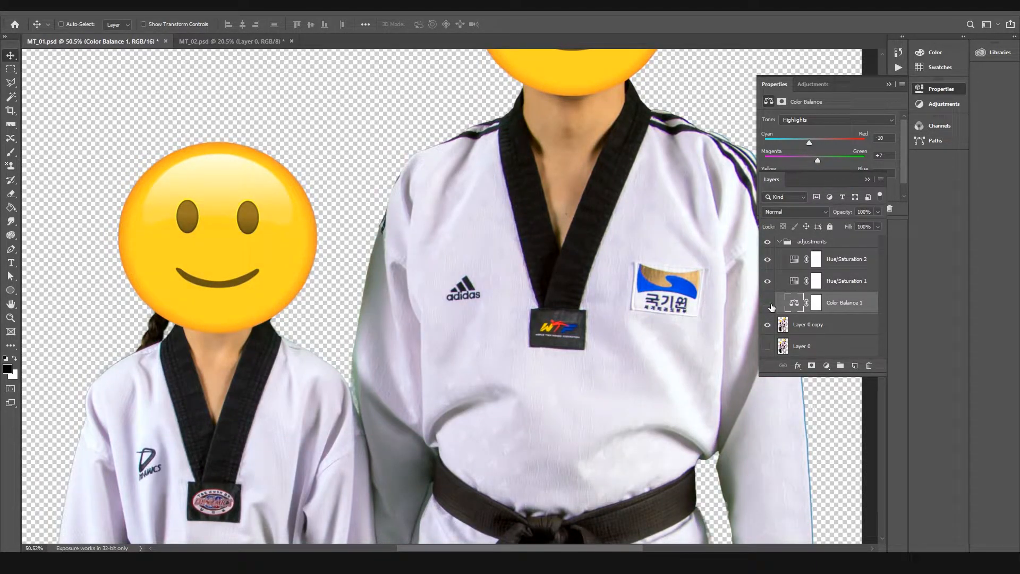
pyautogui.click(770, 306)
pyautogui.moveTo(615, 378); pyautogui.dragTo(611, 133)
pyautogui.moveTo(456, 304); pyautogui.dragTo(565, 118)
pyautogui.moveTo(812, 510); pyautogui.dragTo(654, 132)
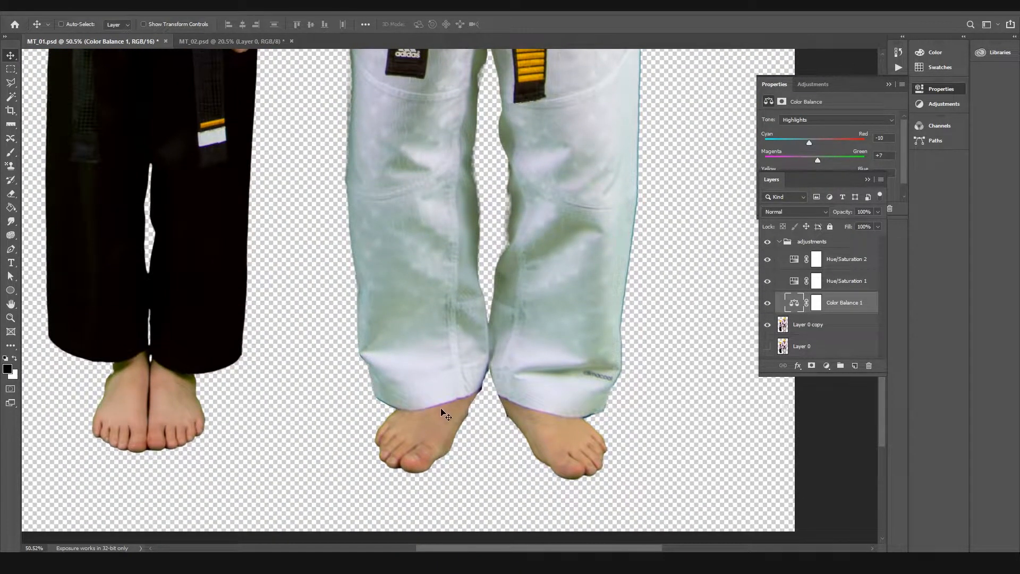
pyautogui.moveTo(328, 263); pyautogui.dragTo(511, 428)
pyautogui.moveTo(523, 83); pyautogui.dragTo(464, 429)
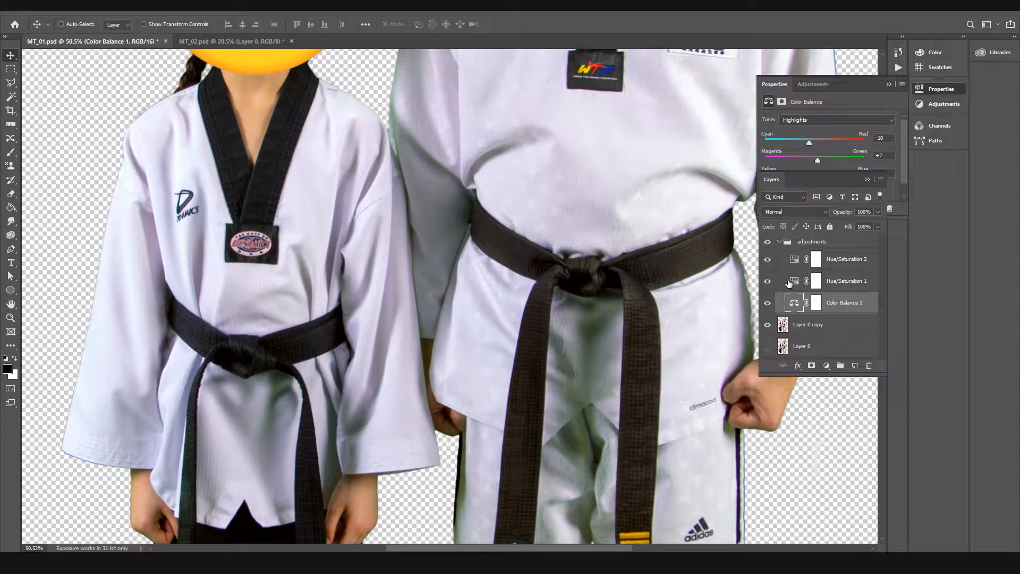
# Step: Rename the Hue/Saturation 1 layer as "green desat"
pyautogui.click(852, 288)
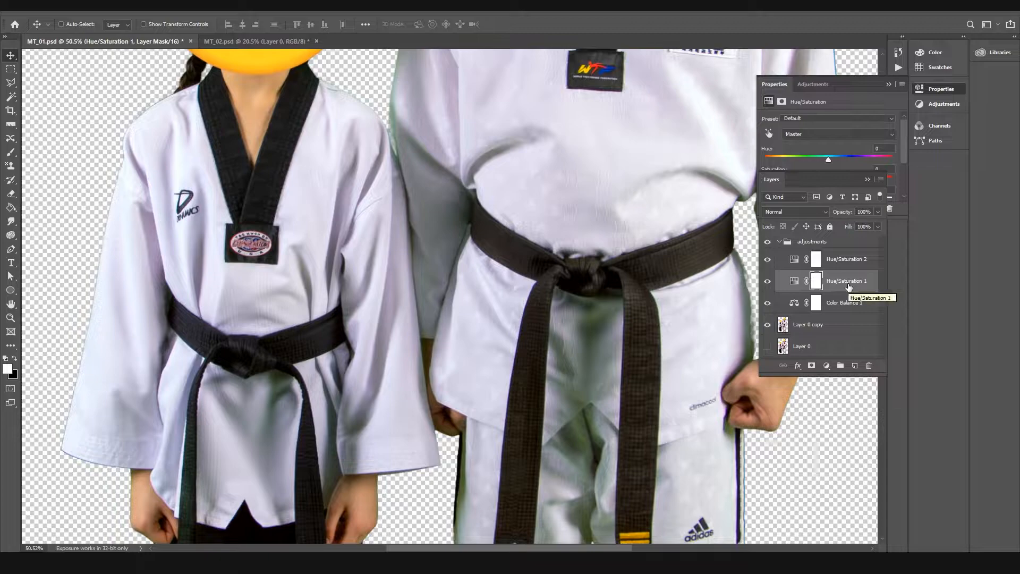
pyautogui.doubleClick(848, 282)
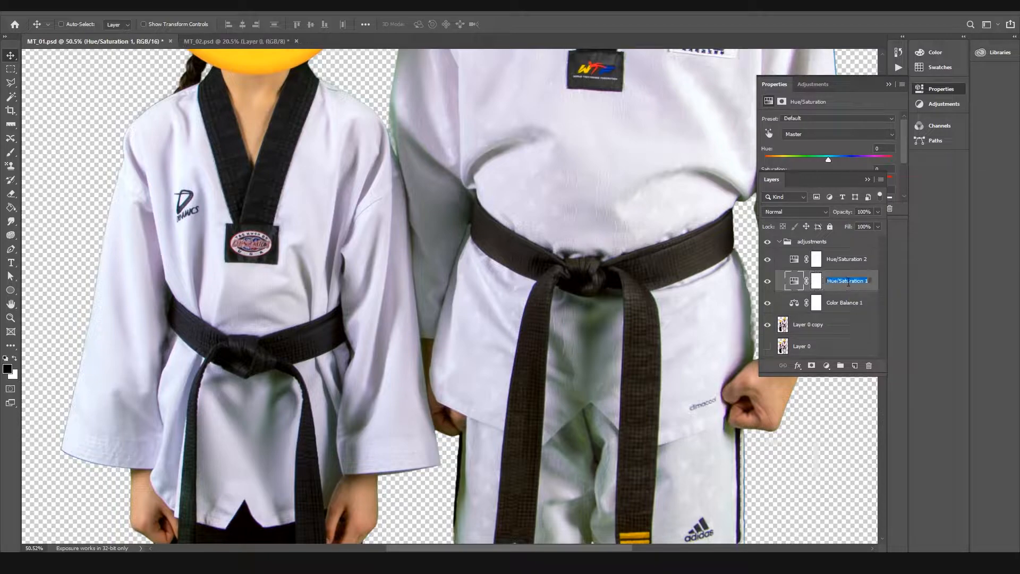
pyautogui.write('d')
pyautogui.write('reen desat')
pyautogui.press('Return')
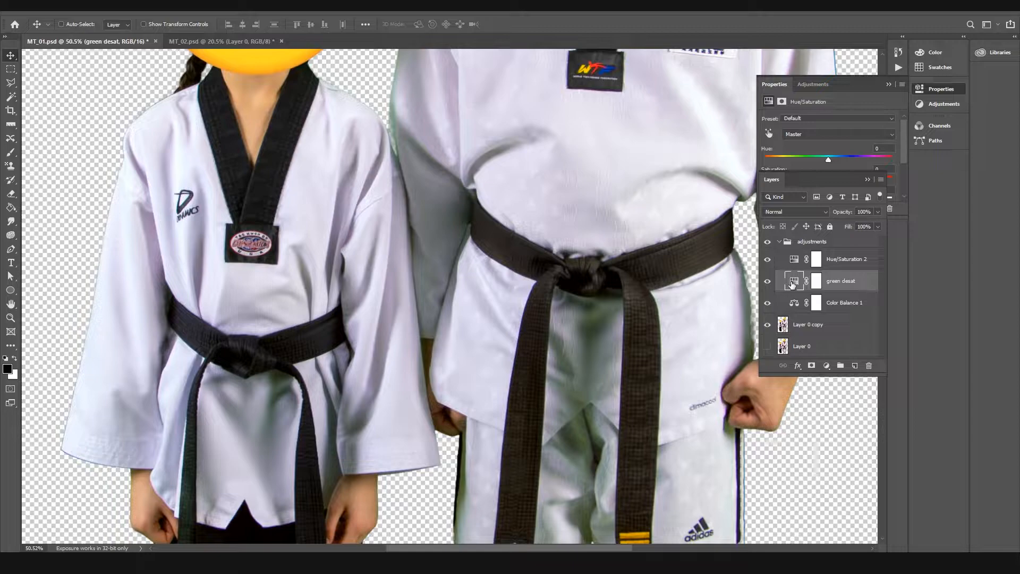
# Step: Bring the green desat layer's full Hue/Saturation settings into view, including the color range bars
pyautogui.click(827, 127)
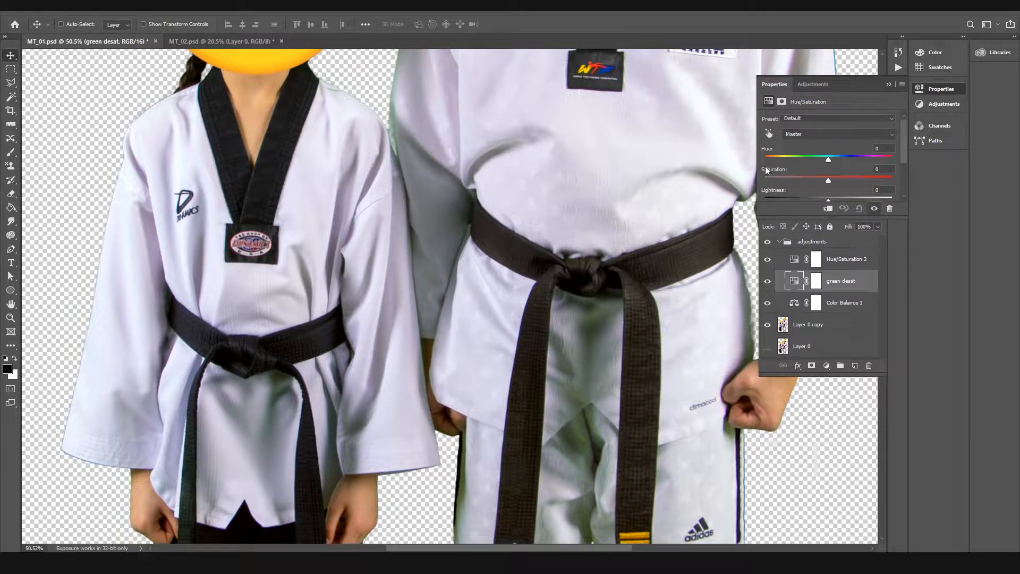
pyautogui.moveTo(556, 109); pyautogui.dragTo(563, 226)
pyautogui.moveTo(826, 218); pyautogui.dragTo(826, 262)
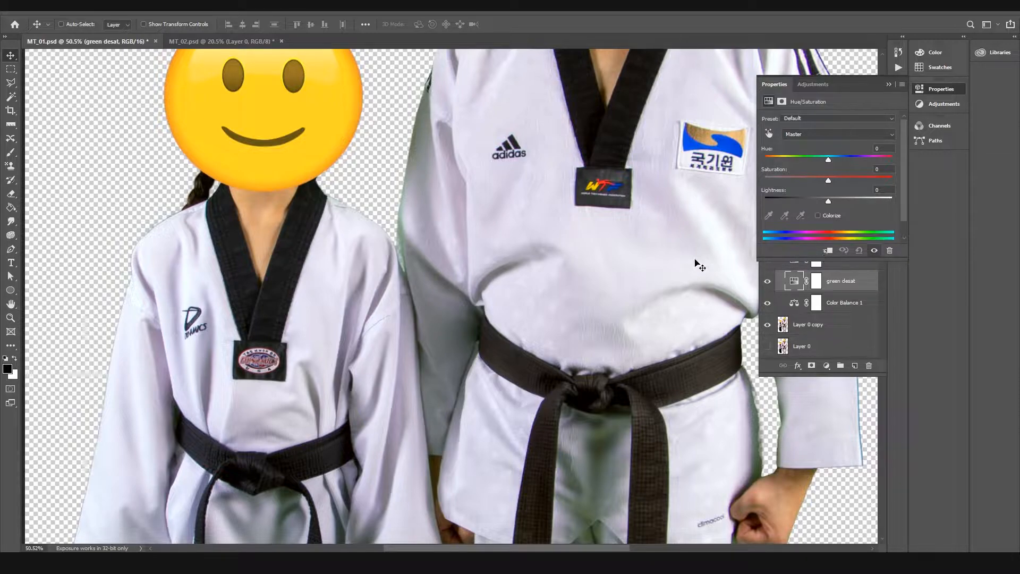
pyautogui.scroll(3, 471, 280)
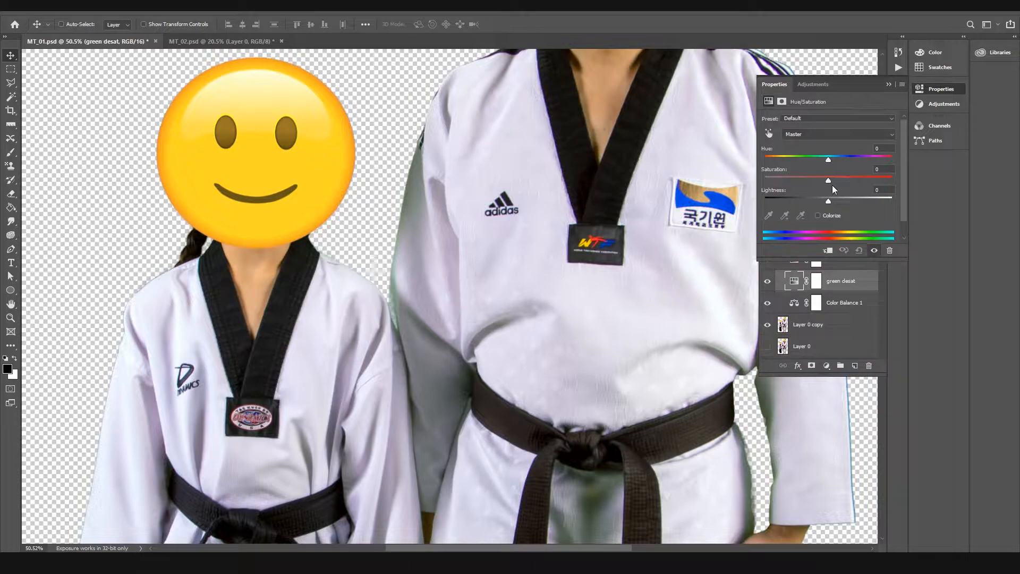
# Step: Try Hue +42, Saturation -100 and Lightness +27 in turn on the Master range, resetting each to 0
pyautogui.moveTo(830, 157); pyautogui.dragTo(855, 157)
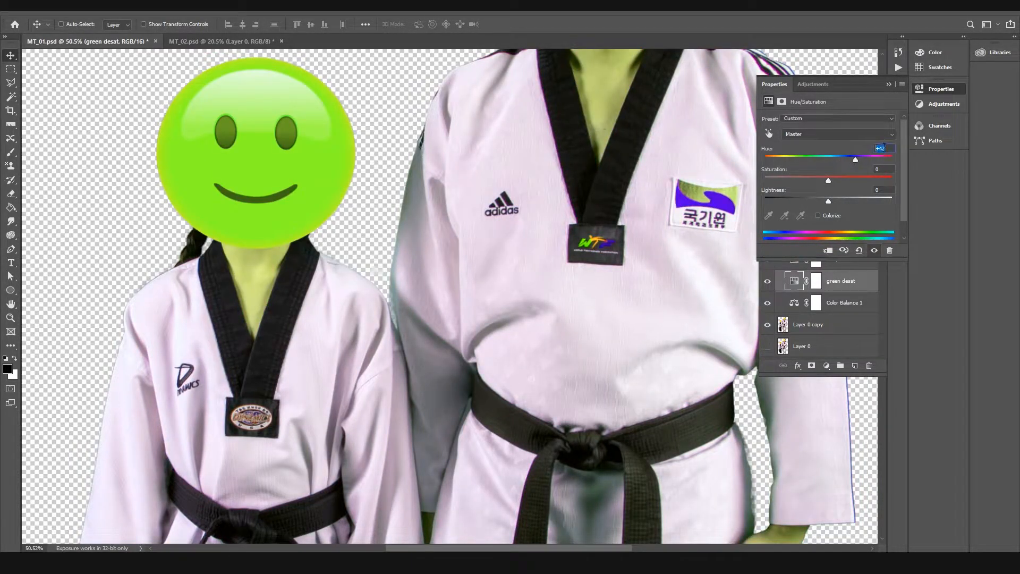
pyautogui.write('0')
pyautogui.moveTo(829, 181); pyautogui.dragTo(603, 87)
pyautogui.press('Tab')
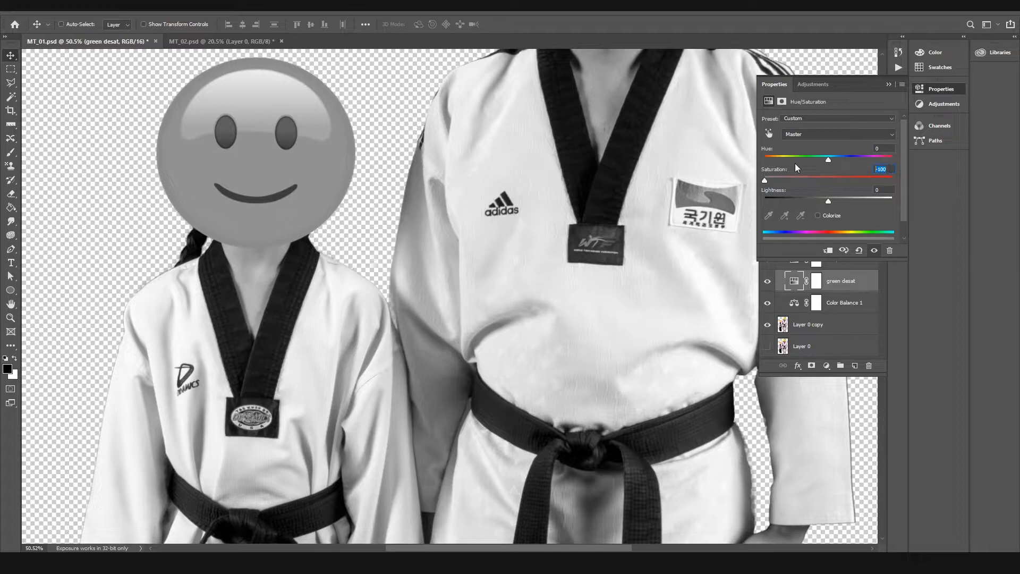
pyautogui.write('0')
pyautogui.moveTo(860, 200)
pyautogui.mouseDown()
pyautogui.moveTo(806, 199)
pyautogui.moveTo(845, 198)
pyautogui.mouseUp()
pyautogui.press('Tab')
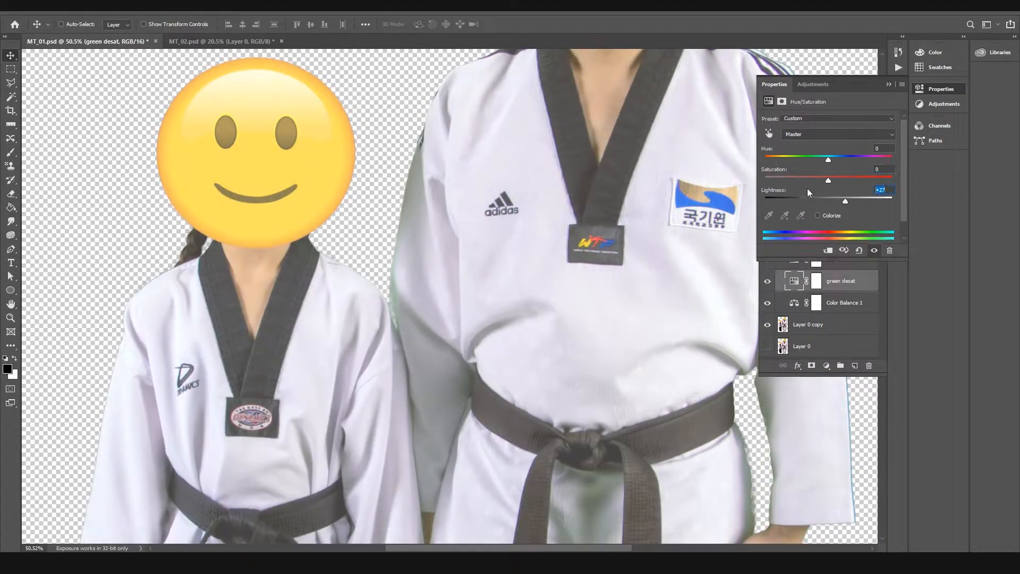
pyautogui.write('0')
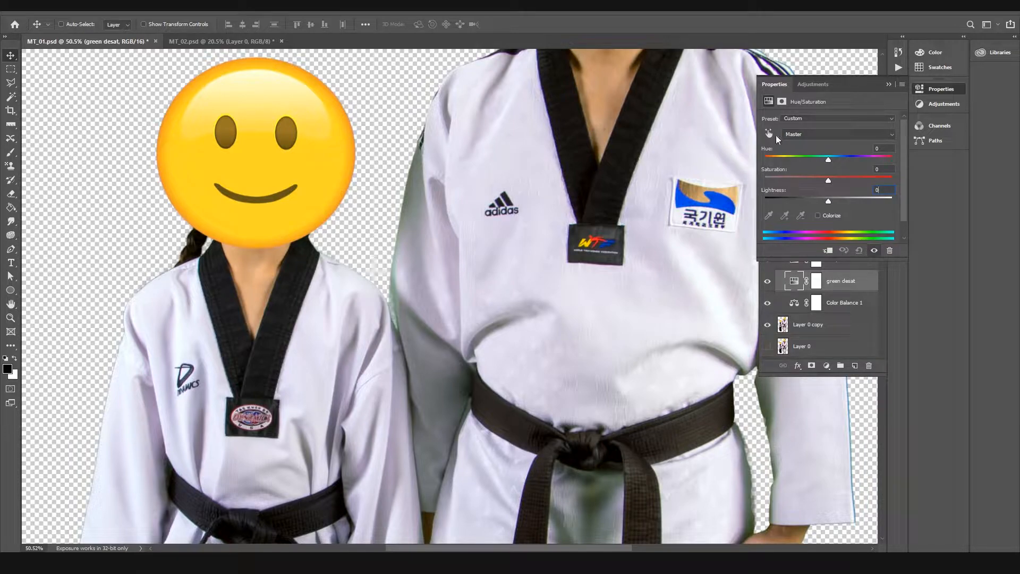
# Step: Restrict the green desat adjustment to Greens and widen its affected color range to 53°/74° and 166°/189°
pyautogui.click(800, 134)
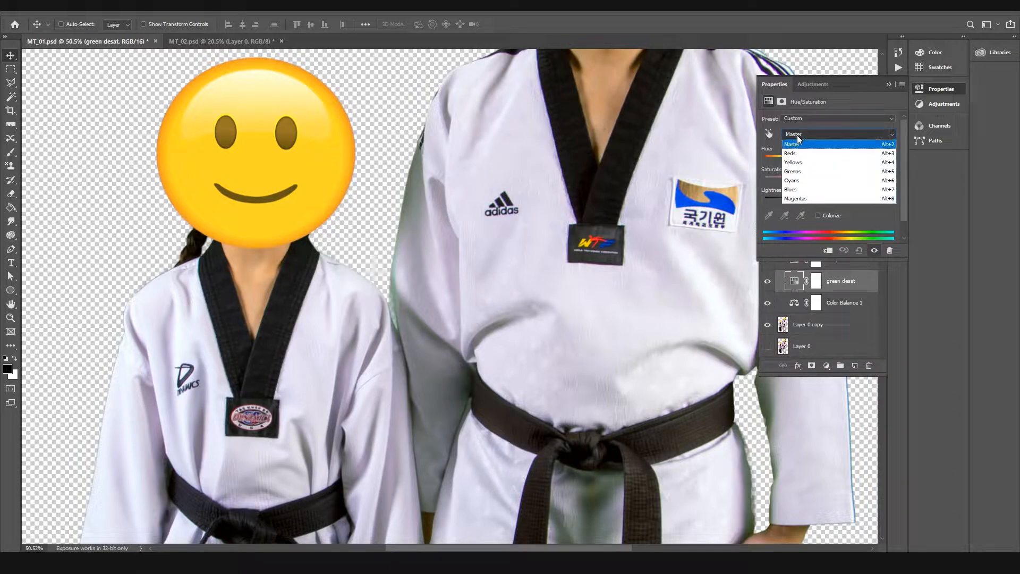
pyautogui.click(806, 174)
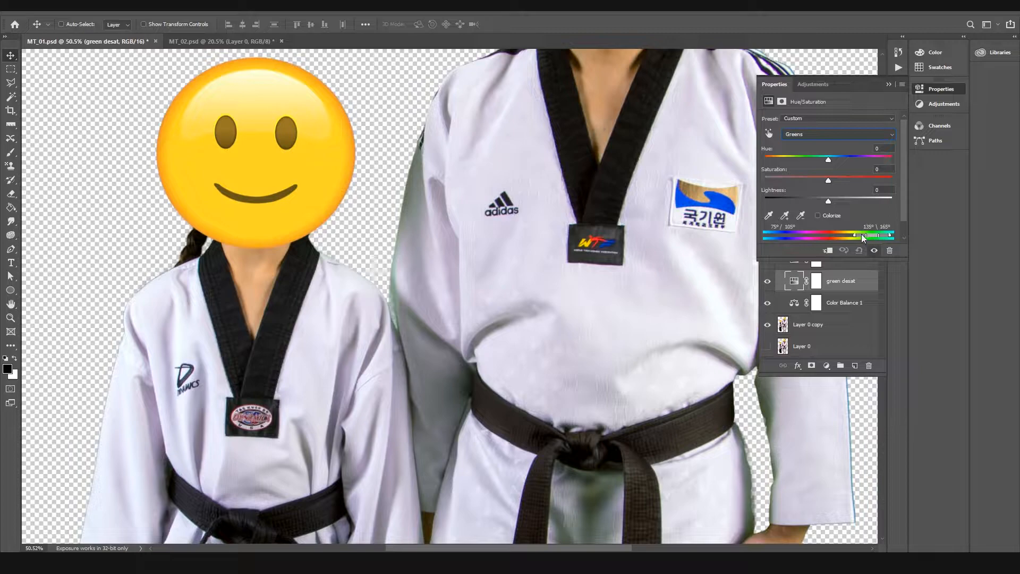
pyautogui.moveTo(859, 233); pyautogui.dragTo(888, 236)
pyautogui.moveTo(642, 301); pyautogui.dragTo(528, 121)
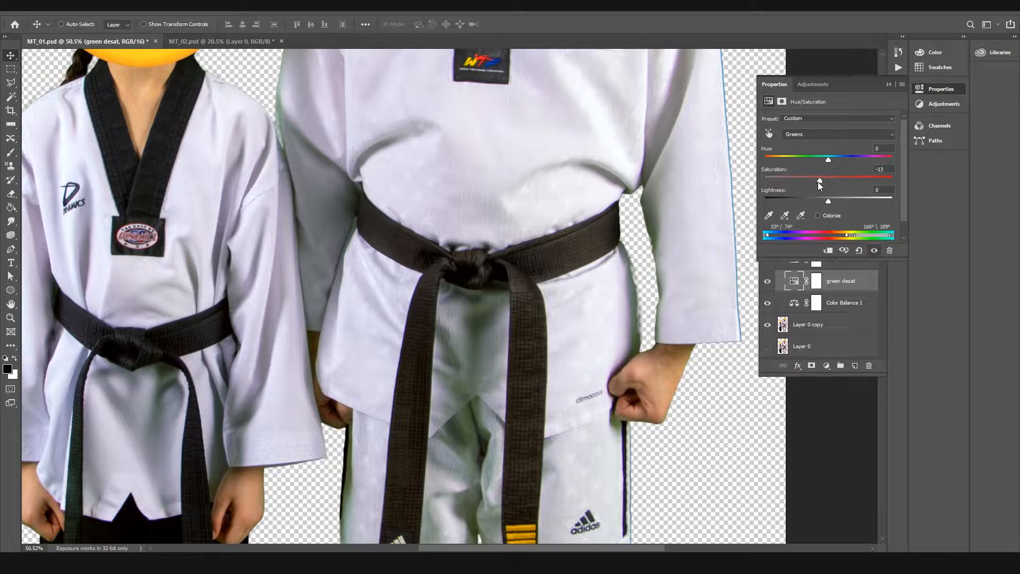
# Step: Try the Greens saturation at -100 on the green desat adjustment and check both figures
pyautogui.moveTo(768, 189); pyautogui.dragTo(764, 182)
pyautogui.moveTo(575, 289); pyautogui.dragTo(554, 93)
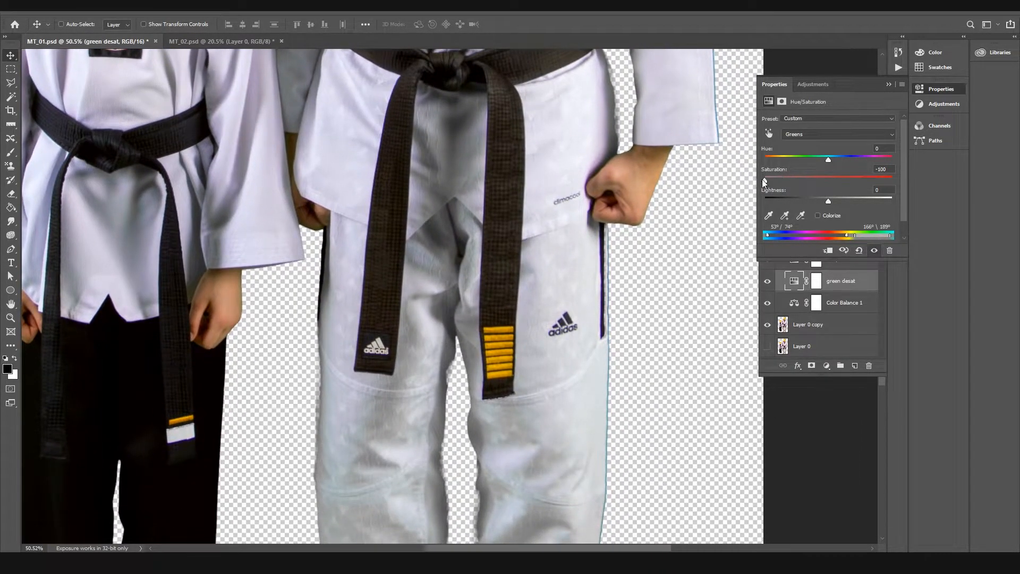
pyautogui.press('z')
pyautogui.moveTo(673, 189); pyautogui.dragTo(580, 245)
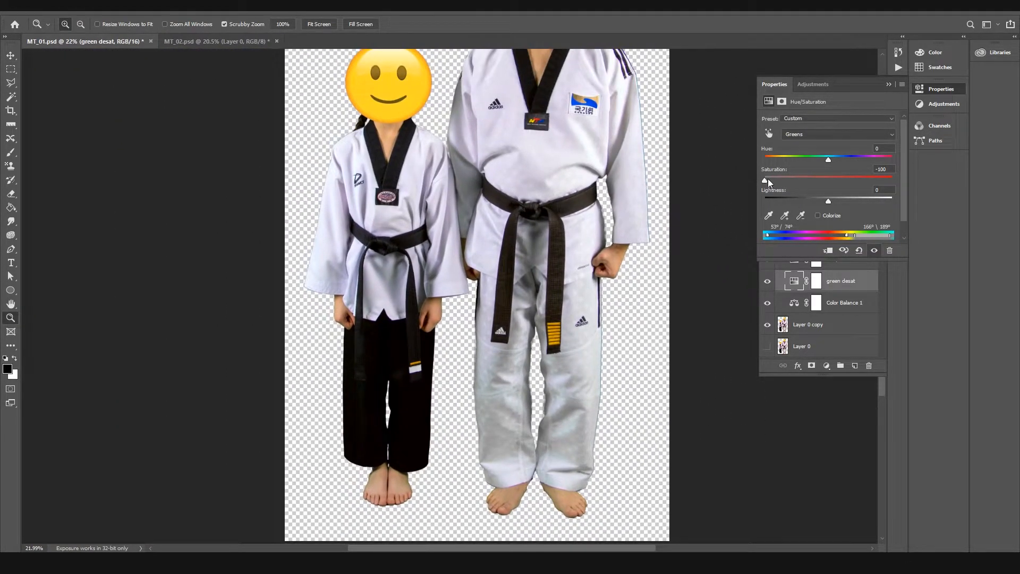
# Step: Raise the Greens saturation to +100 to expose the affected areas, and bring it back to +1
pyautogui.moveTo(769, 178); pyautogui.dragTo(892, 181)
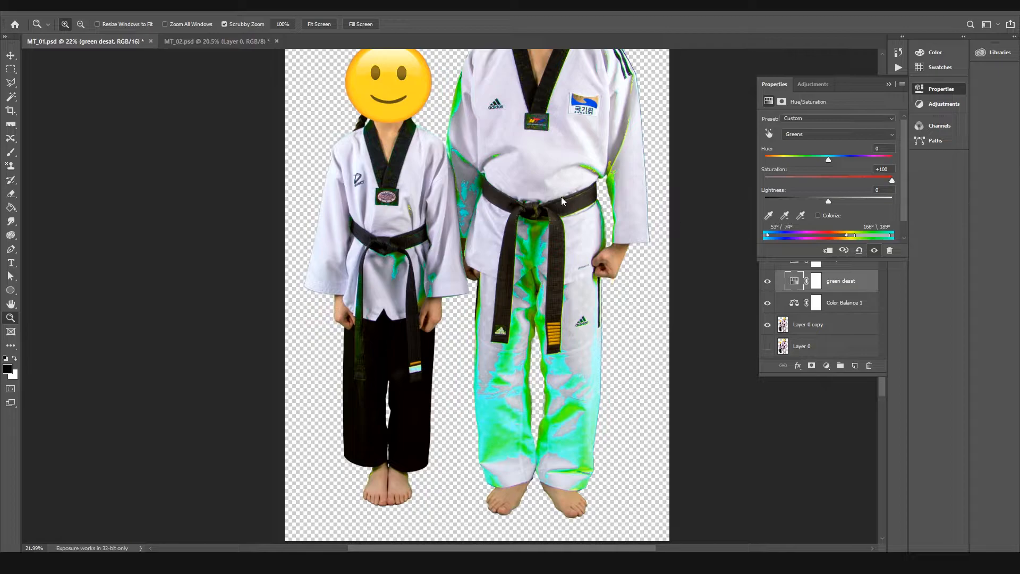
pyautogui.moveTo(504, 121); pyautogui.dragTo(469, 126)
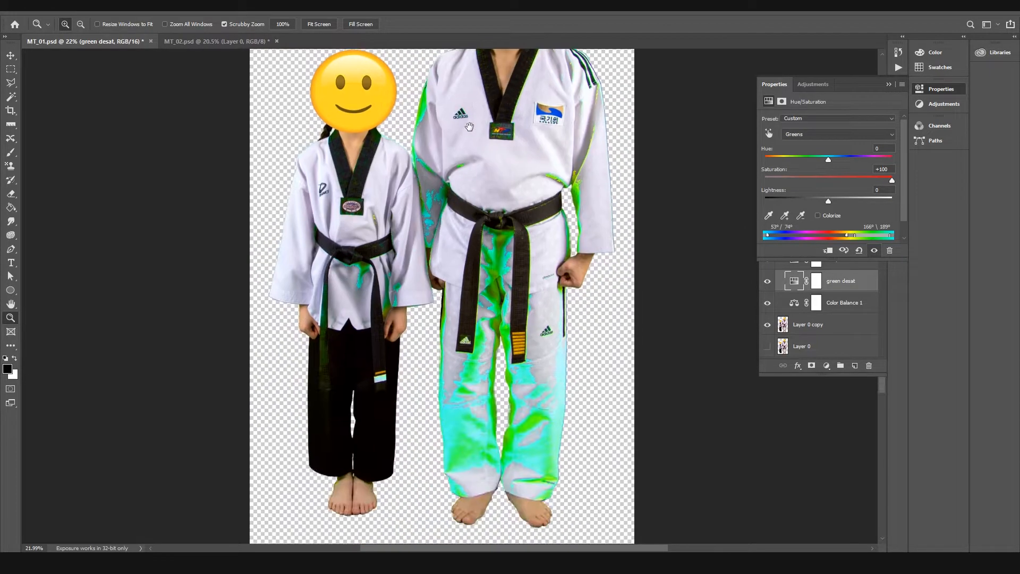
pyautogui.moveTo(444, 177); pyautogui.dragTo(503, 177)
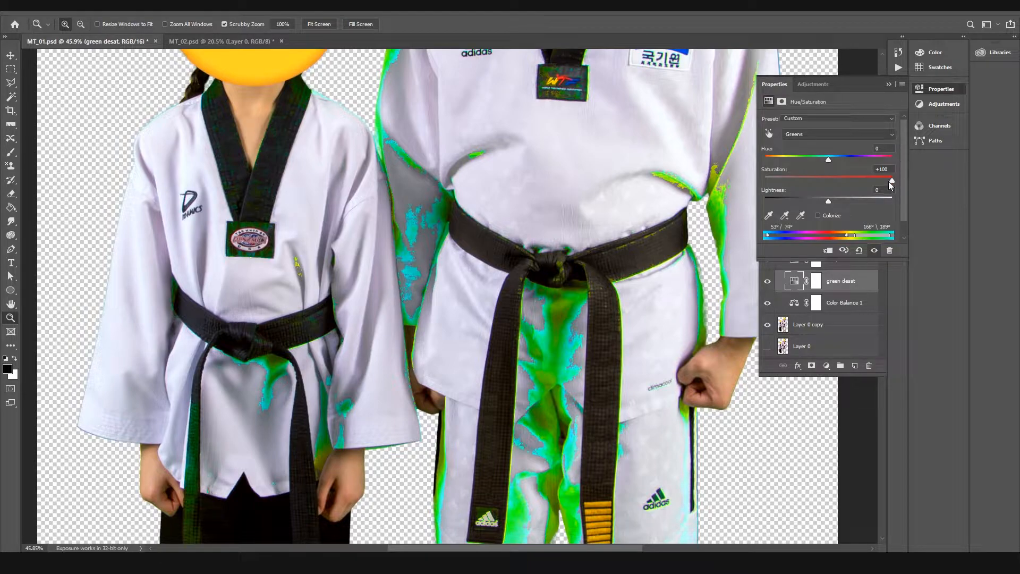
pyautogui.moveTo(891, 180); pyautogui.dragTo(828, 181)
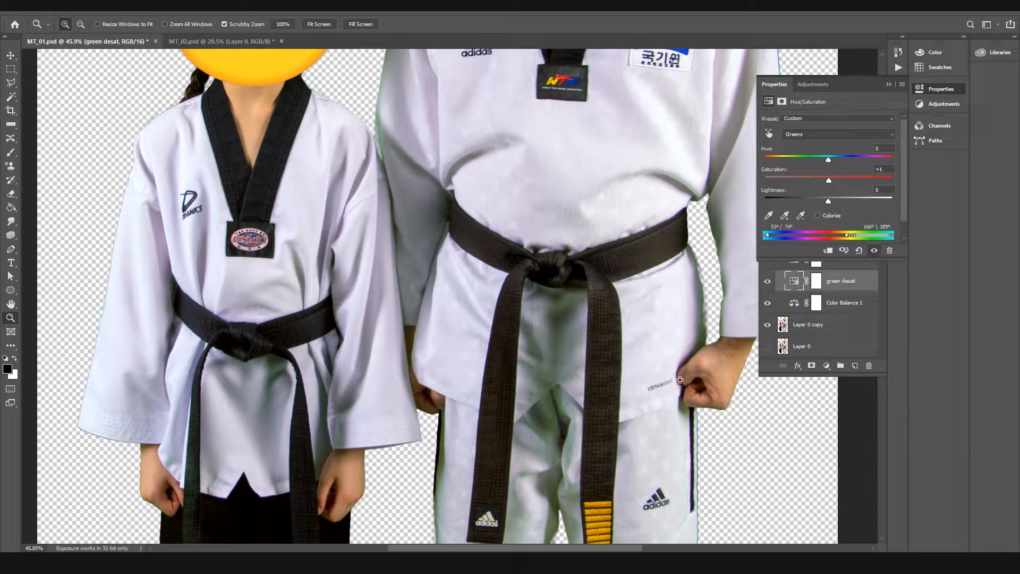
# Step: Set the Greens saturation to -100 and move the color range's lower limits to 53°/72°
pyautogui.moveTo(828, 181); pyautogui.dragTo(765, 181)
pyautogui.moveTo(623, 456); pyautogui.dragTo(558, 145)
pyautogui.moveTo(526, 361); pyautogui.dragTo(658, 234)
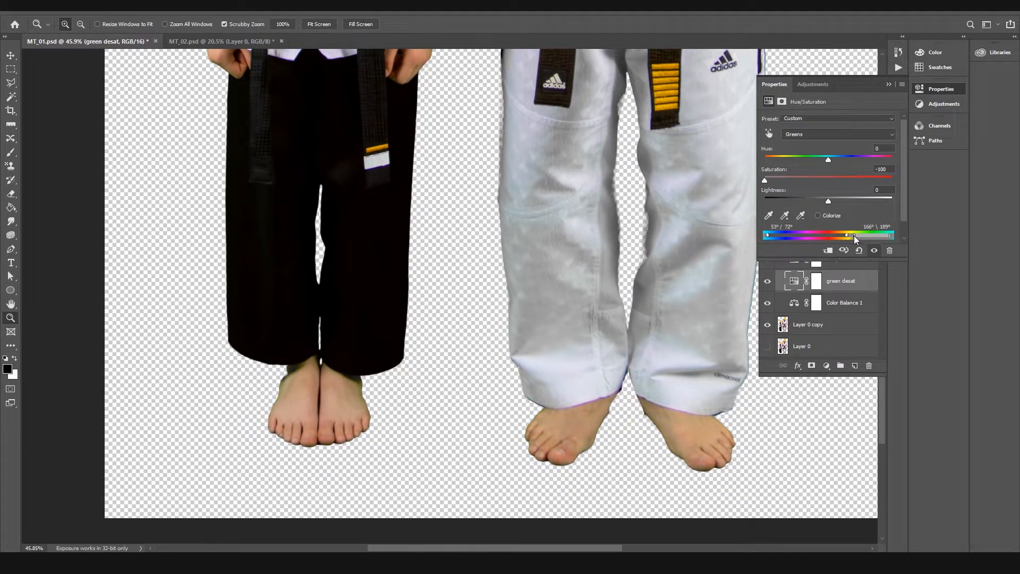
# Step: Inspect the uniforms and compare them with the green desat layer hidden and shown
pyautogui.moveTo(651, 171); pyautogui.dragTo(619, 399)
pyautogui.moveTo(570, 203); pyautogui.dragTo(577, 426)
pyautogui.moveTo(511, 180); pyautogui.dragTo(441, 276)
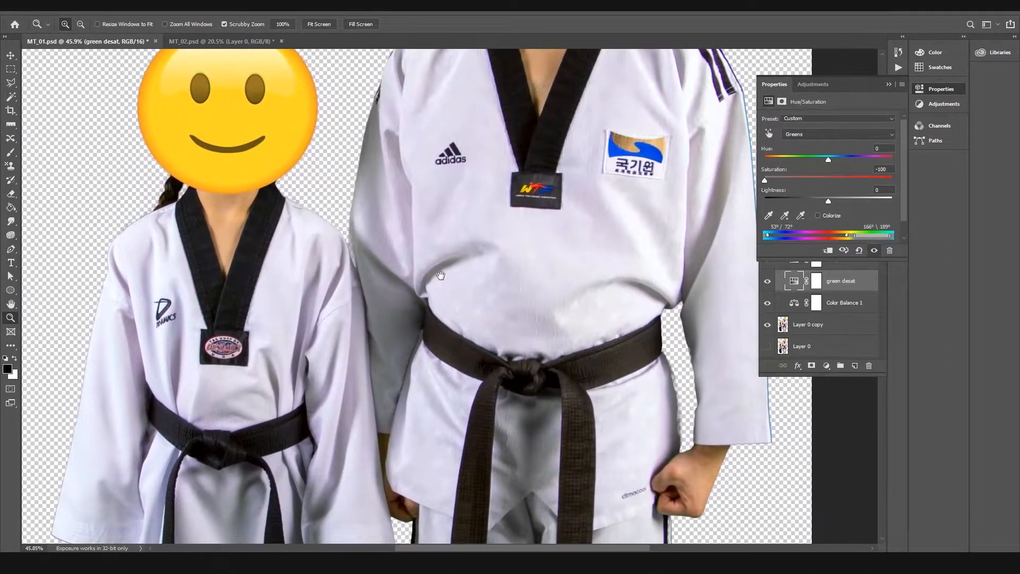
pyautogui.moveTo(559, 337); pyautogui.dragTo(533, 81)
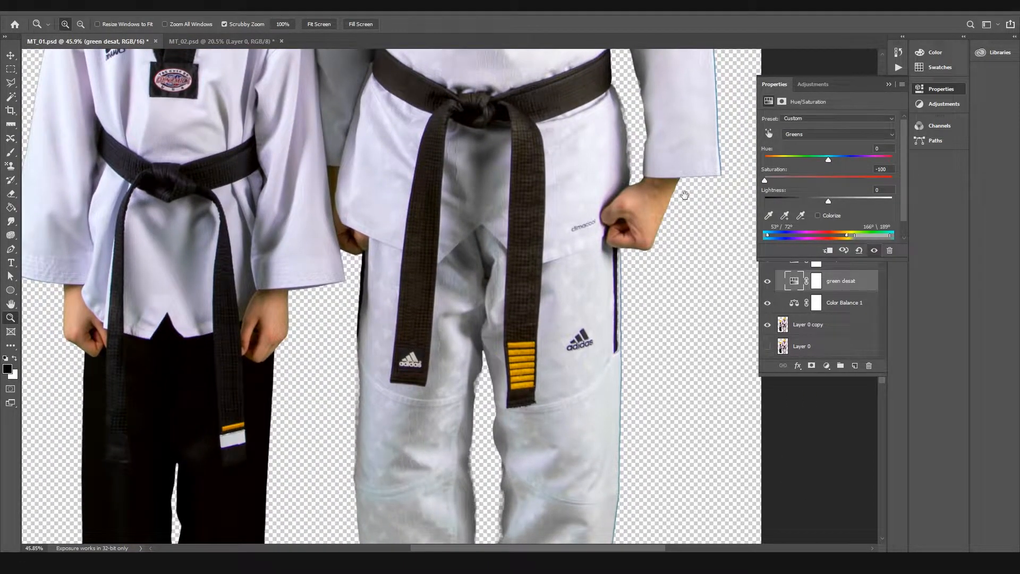
pyautogui.click(767, 282)
pyautogui.click(766, 283)
pyautogui.click(766, 282)
pyautogui.click(766, 282)
pyautogui.click(767, 282)
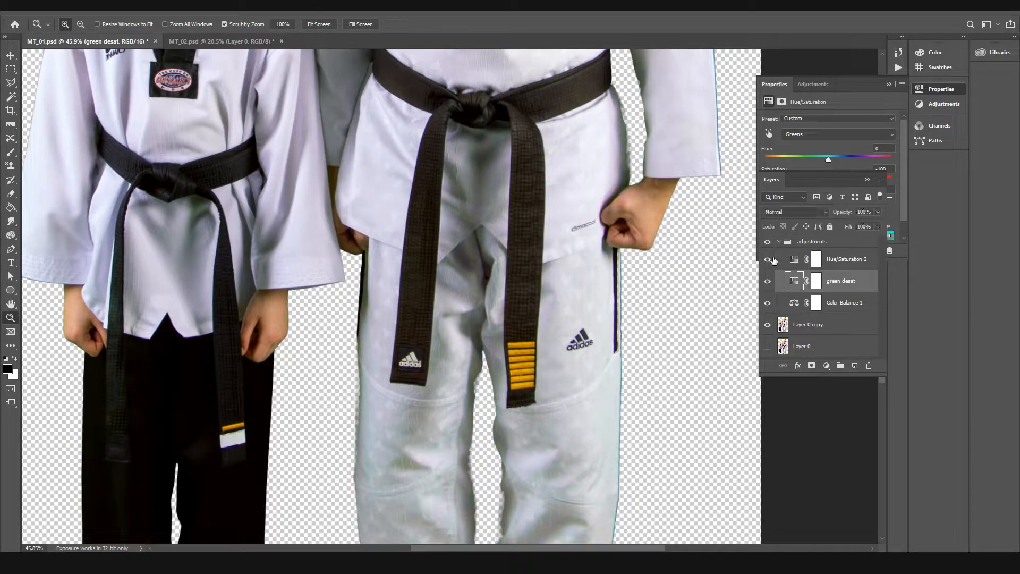
# Step: Compare the original and corrected colors by hiding and showing the whole adjustments group
pyautogui.click(768, 242)
pyautogui.click(767, 242)
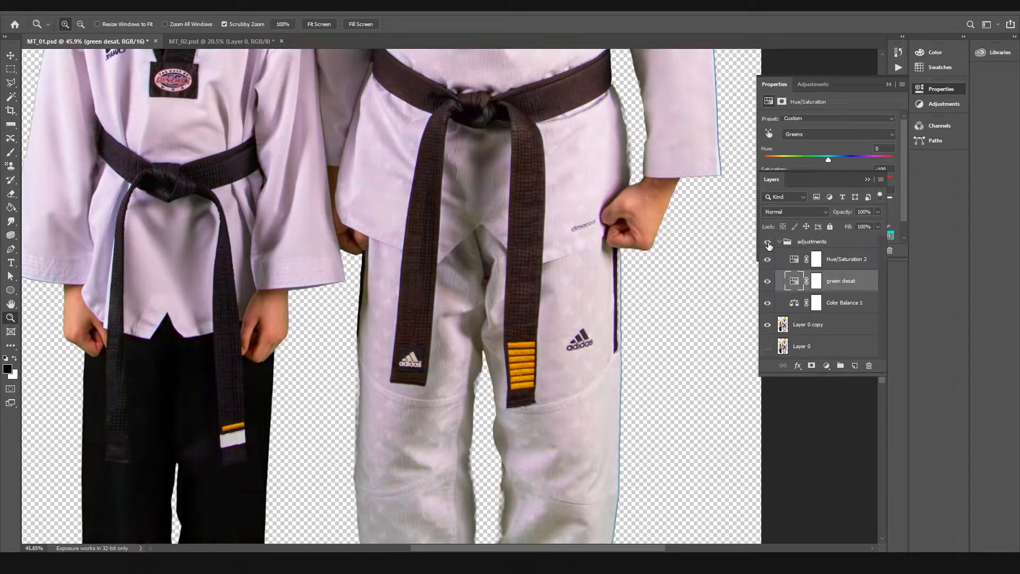
pyautogui.click(767, 242)
pyautogui.click(768, 243)
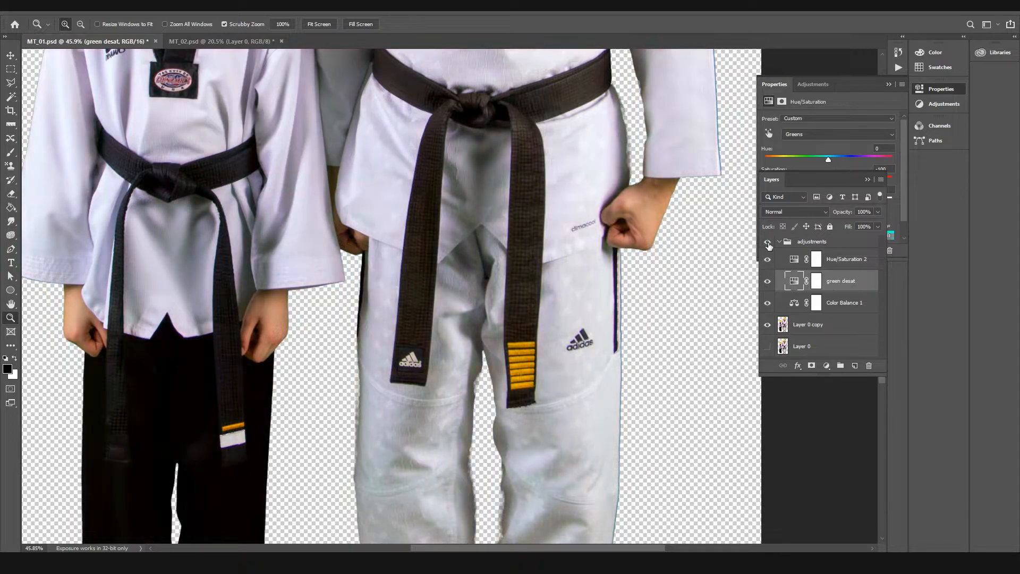
# Step: Rename the Hue/Saturation 2 layer as "magenta desat" and restrict its adjustment to Magentas
pyautogui.click(850, 260)
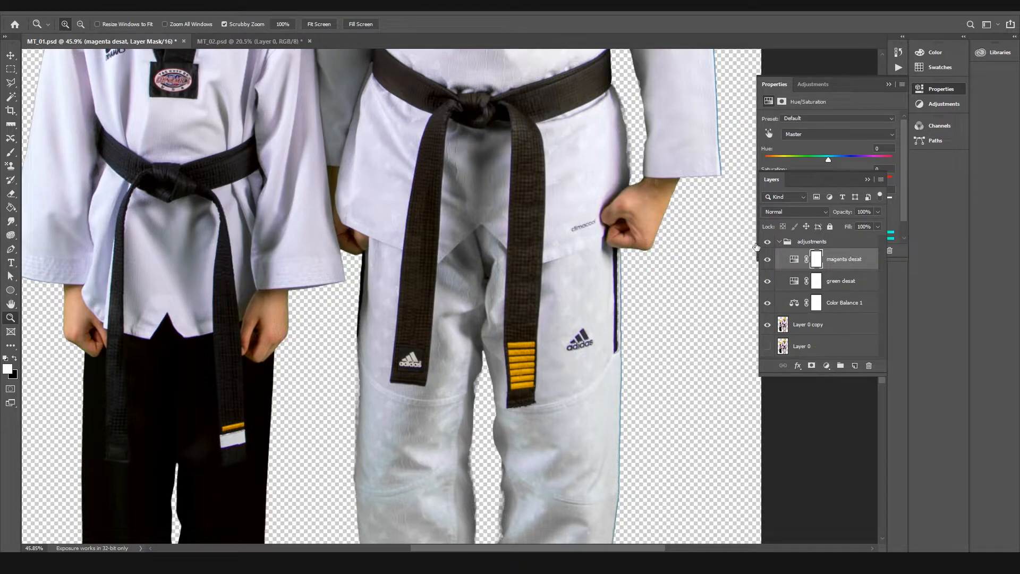
pyautogui.click(794, 259)
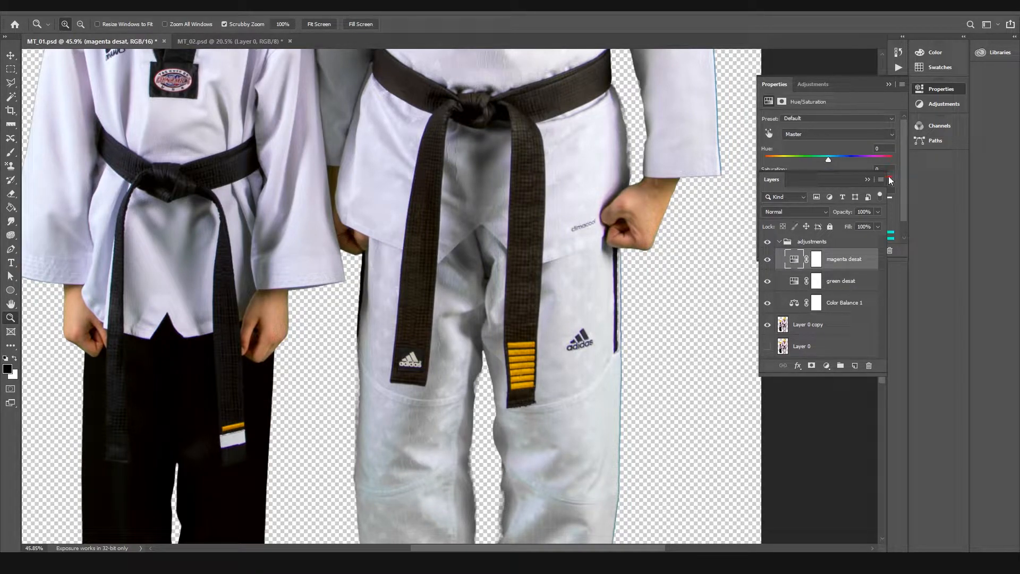
pyautogui.click(867, 180)
pyautogui.click(802, 134)
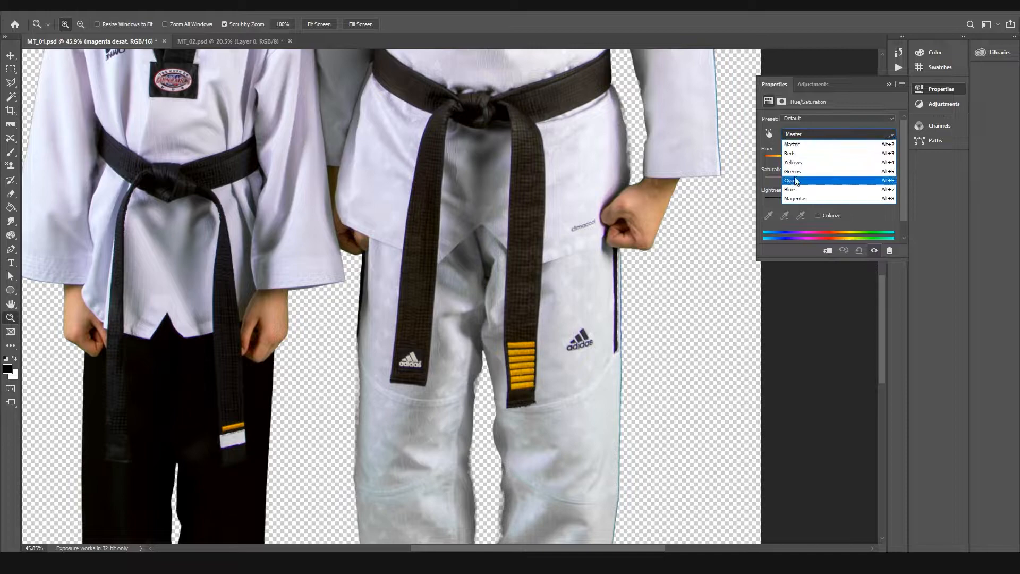
pyautogui.click(796, 198)
# Step: Lower the Magentas saturation to -34 and widen the affected color range to 246°/252° and 341°/357°
pyautogui.scroll(5, 823, 267)
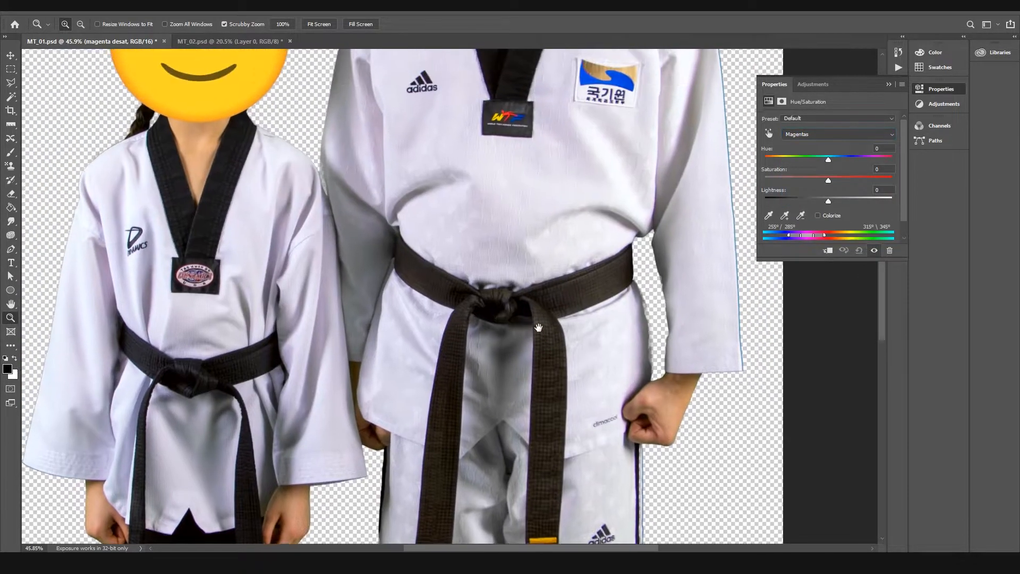
pyautogui.scroll(1, 824, 267)
pyautogui.moveTo(797, 235); pyautogui.dragTo(789, 235)
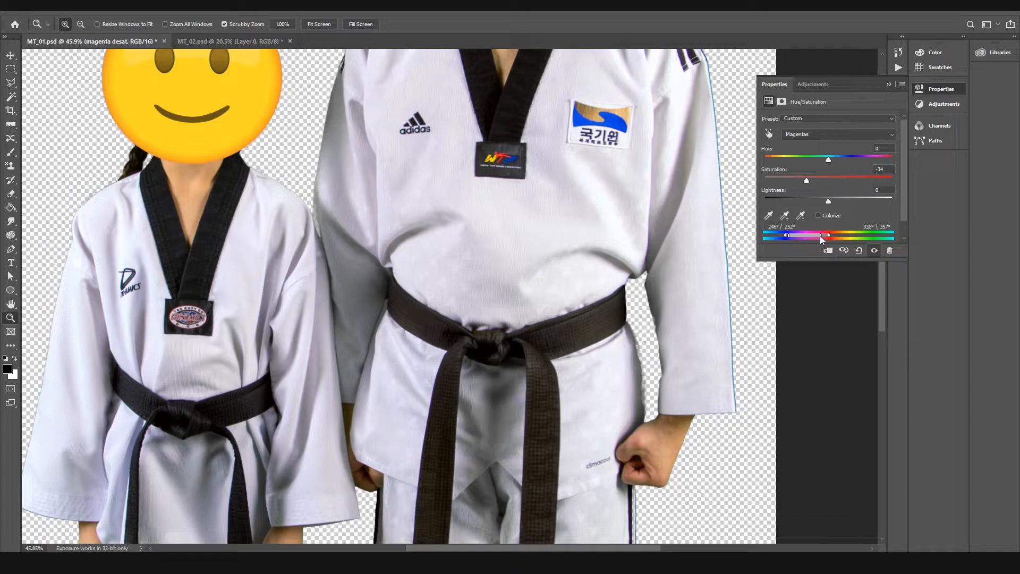
# Step: Preview the affected magenta areas with Saturation at +100, and settle on a Magentas saturation of -48
pyautogui.moveTo(880, 190); pyautogui.dragTo(1006, 195)
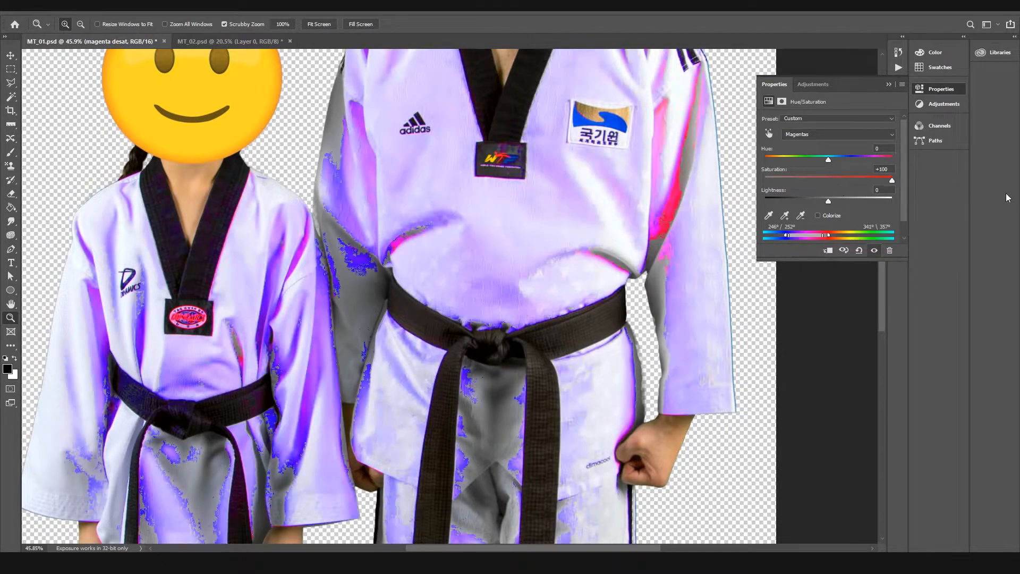
pyautogui.moveTo(640, 192); pyautogui.dragTo(610, 196)
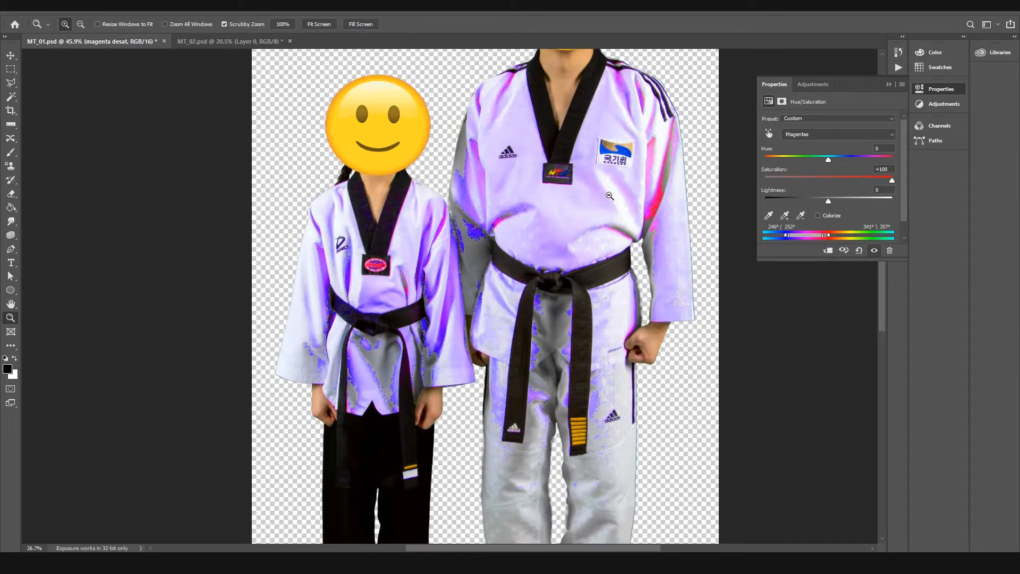
pyautogui.click(794, 178)
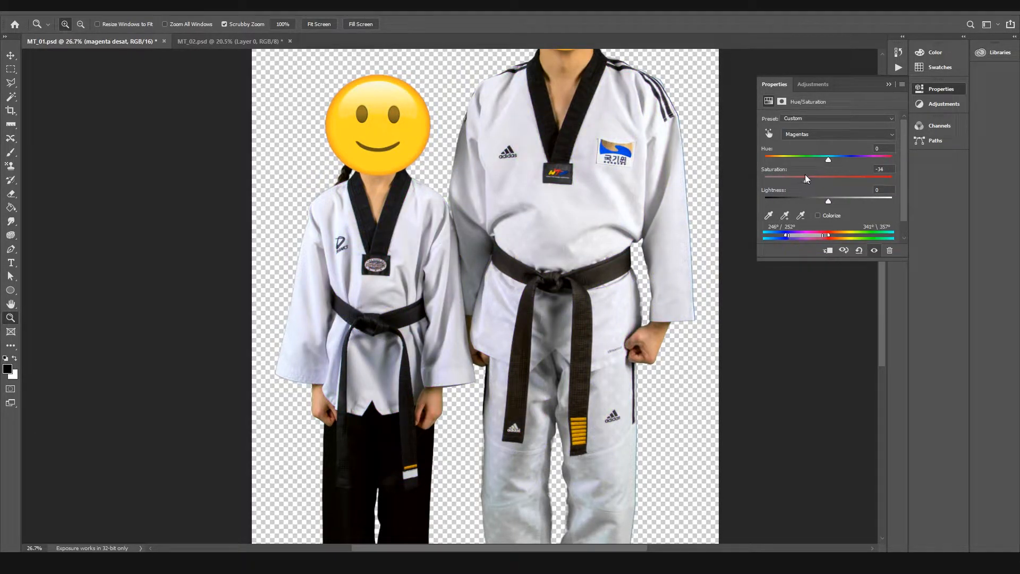
pyautogui.moveTo(611, 204); pyautogui.dragTo(576, 248)
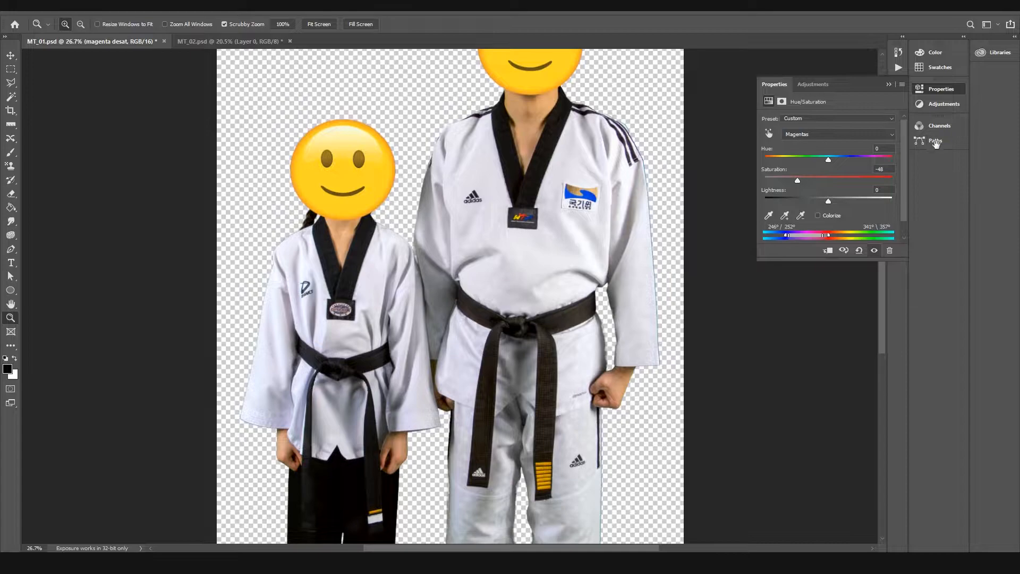
# Step: Compare both figures with the adjustments group hidden and shown, and collapse the group in the layer stack
pyautogui.click(917, 90)
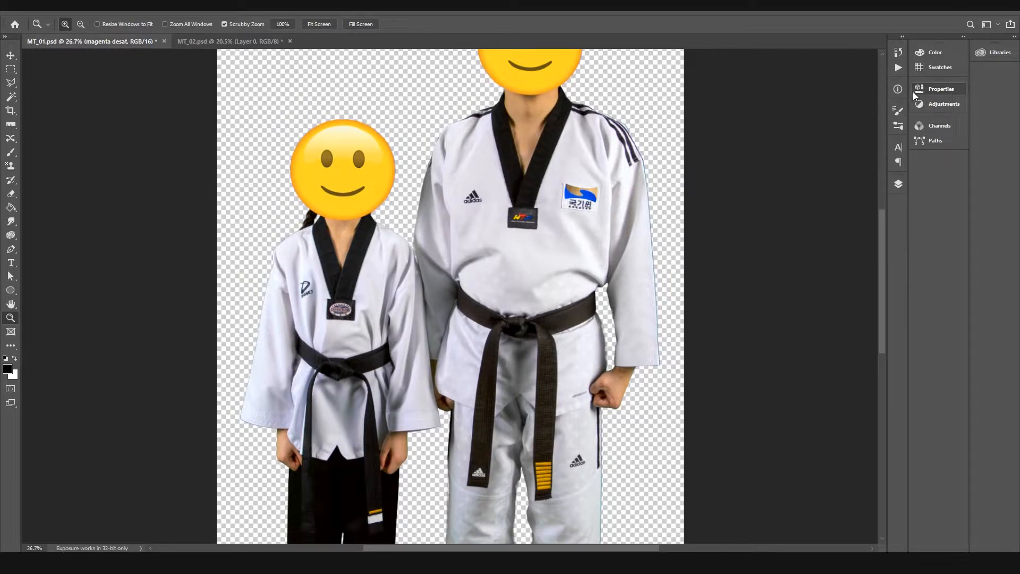
pyautogui.click(898, 183)
pyautogui.click(767, 243)
pyautogui.click(767, 243)
pyautogui.click(767, 243)
pyautogui.click(767, 243)
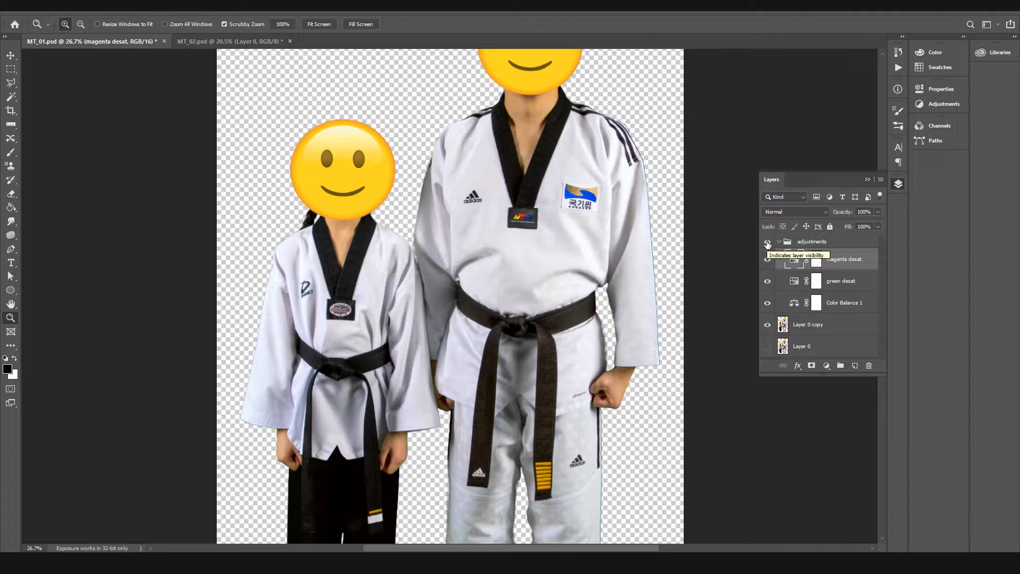
pyautogui.moveTo(610, 212); pyautogui.dragTo(628, 86)
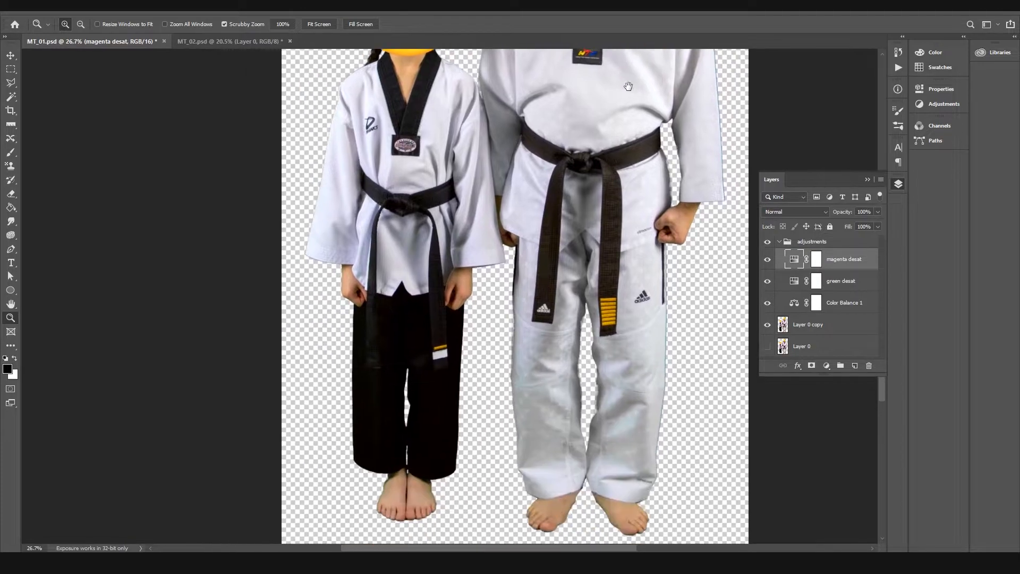
pyautogui.click(779, 242)
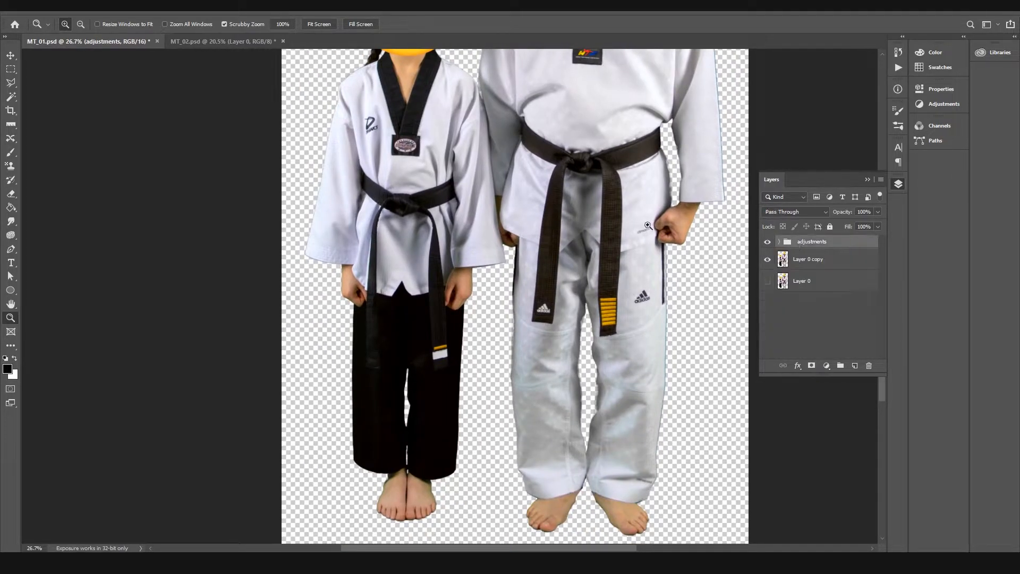
# Step: Examine both uniforms closely from collar to feet for remaining green or magenta casts
pyautogui.scroll(3, 451, 202)
pyautogui.moveTo(612, 105); pyautogui.dragTo(580, 218)
pyautogui.moveTo(579, 170)
pyautogui.mouseDown()
pyautogui.moveTo(608, 181)
pyautogui.moveTo(596, 179)
pyautogui.mouseUp()
pyautogui.moveTo(549, 308); pyautogui.dragTo(523, 119)
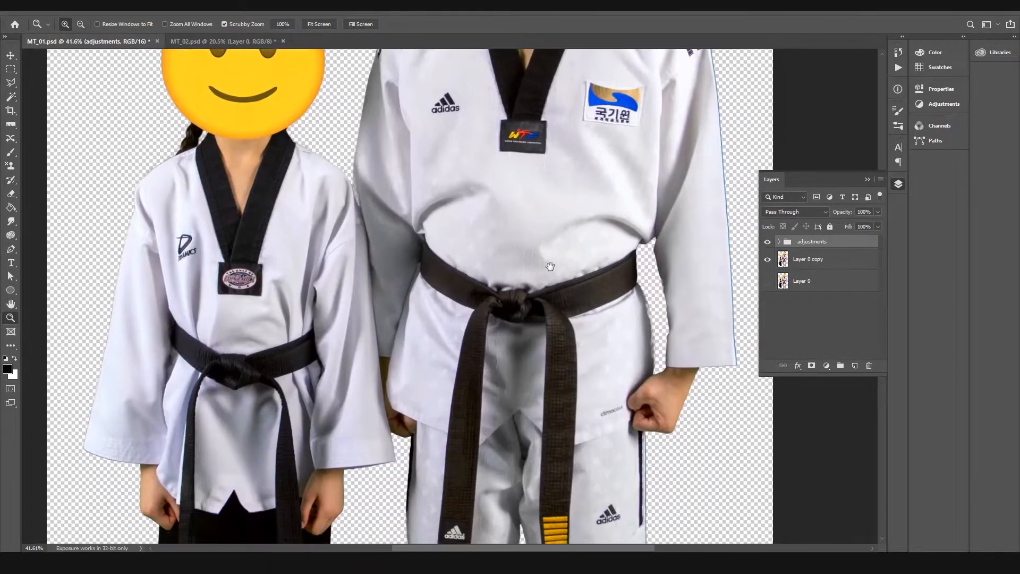
pyautogui.moveTo(558, 361); pyautogui.dragTo(569, 177)
pyautogui.moveTo(537, 303); pyautogui.dragTo(544, 88)
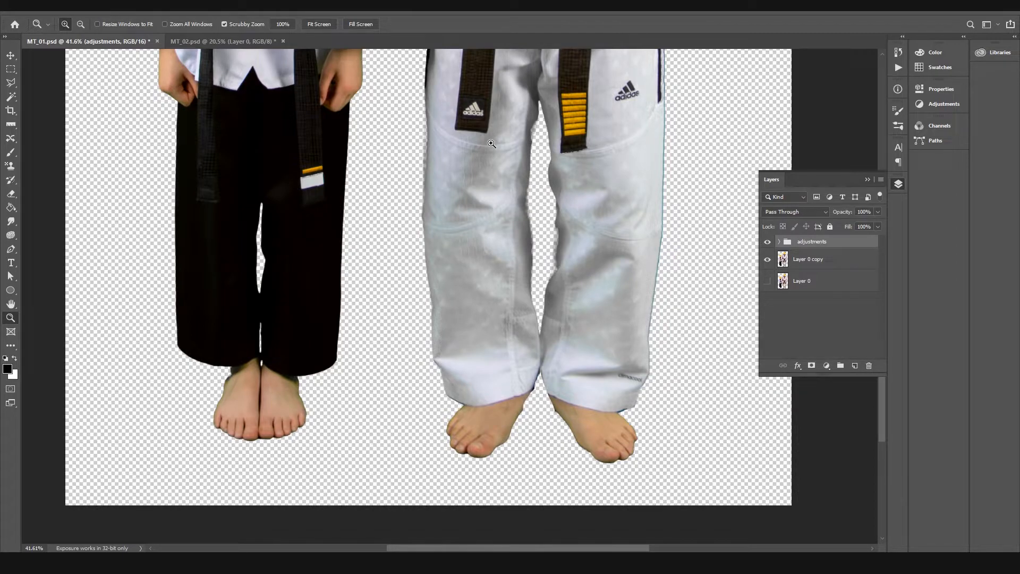
pyautogui.moveTo(477, 142); pyautogui.dragTo(466, 355)
pyautogui.moveTo(444, 125); pyautogui.dragTo(462, 243)
pyautogui.moveTo(469, 148); pyautogui.dragTo(475, 225)
pyautogui.moveTo(474, 175); pyautogui.dragTo(475, 223)
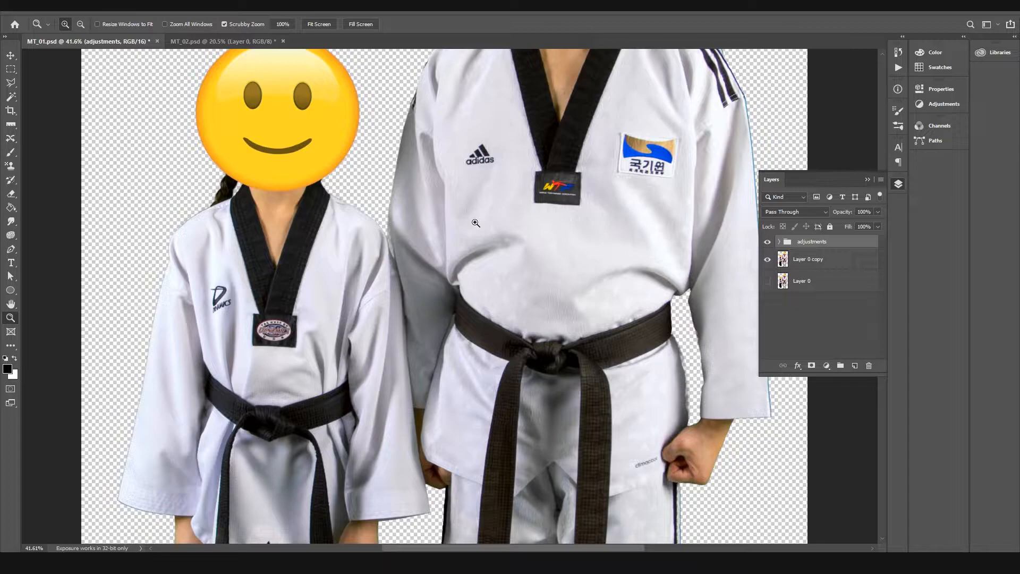
# Step: Add a layer mask to the adjustments group, check the layers inside it, and leave the group collapsed
pyautogui.click(779, 242)
pyautogui.click(779, 242)
pyautogui.click(812, 366)
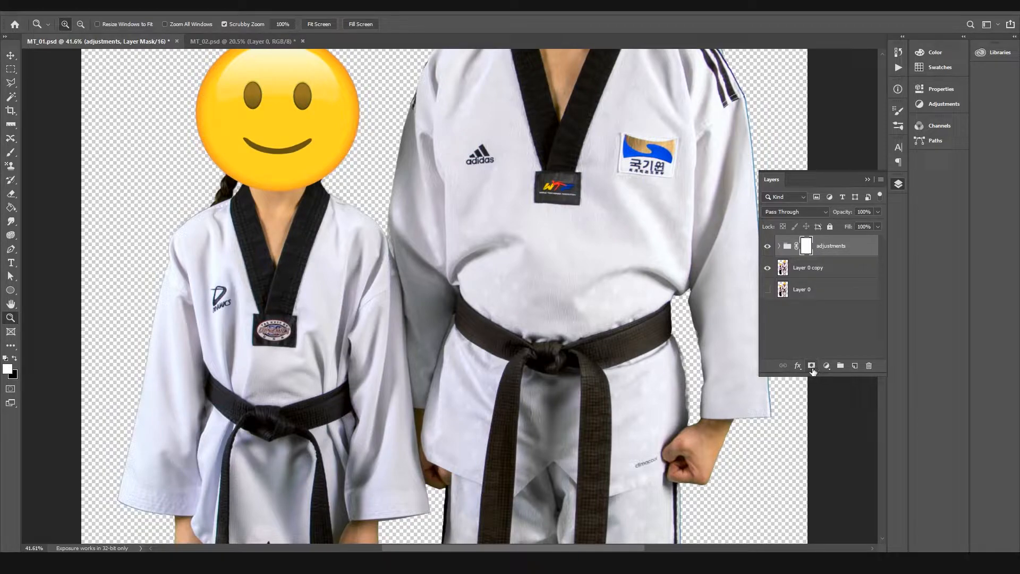
pyautogui.click(779, 246)
pyautogui.click(779, 247)
pyautogui.click(779, 246)
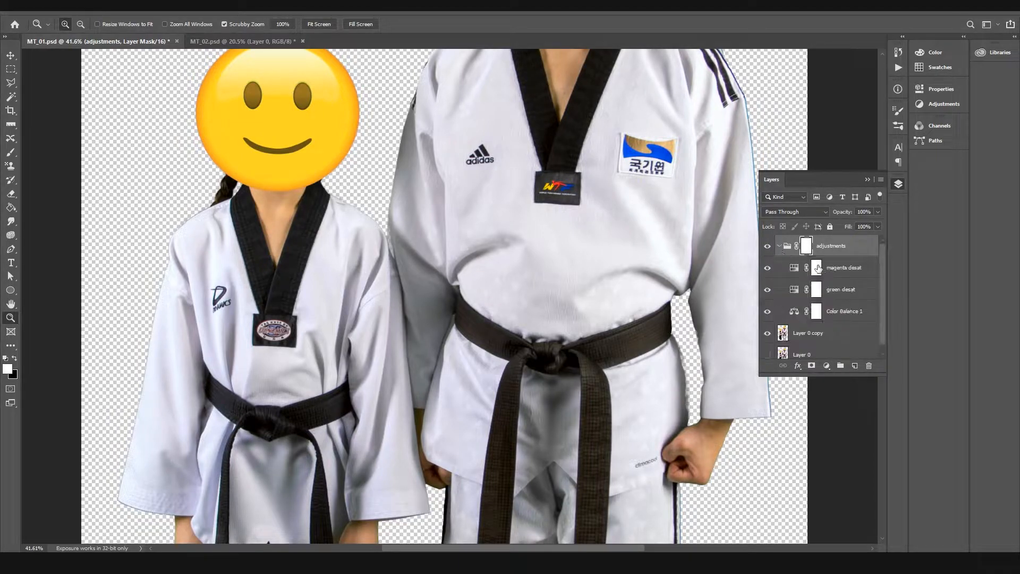
pyautogui.click(780, 247)
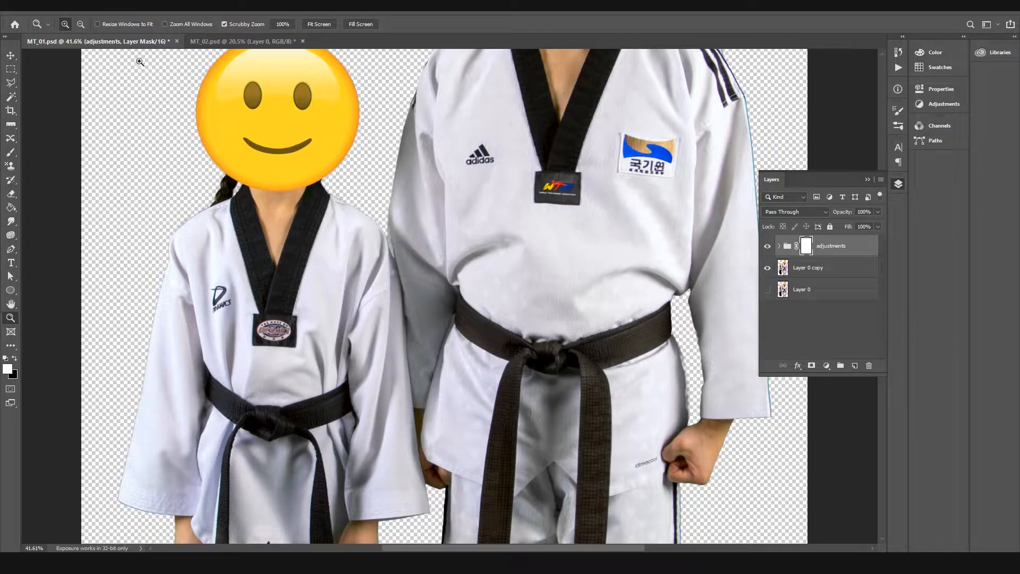
# Step: Set up the Brush tool with a size of 401 px and 40% opacity, and adjust its hardness
pyautogui.press('b')
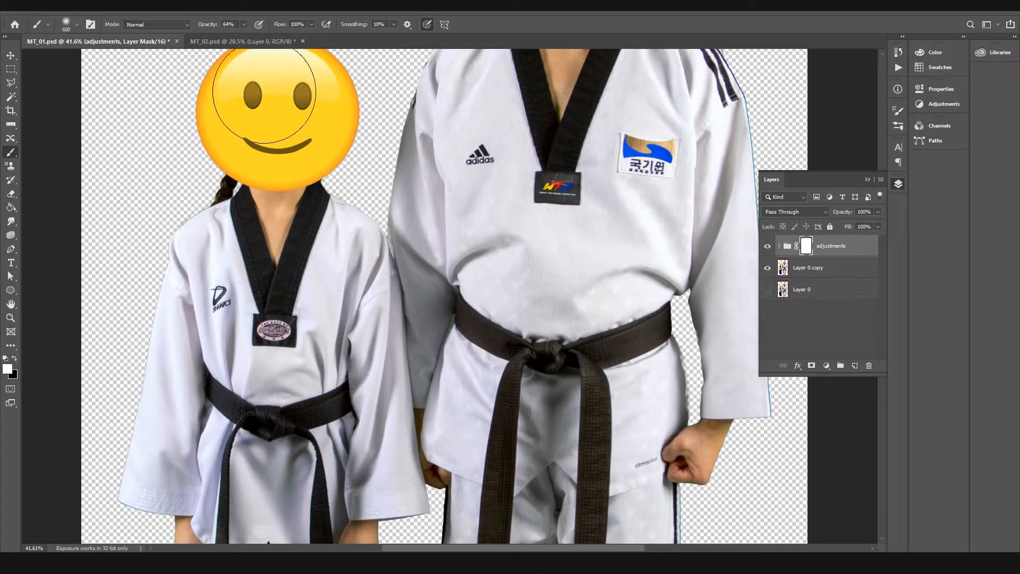
pyautogui.rightClick(314, 106)
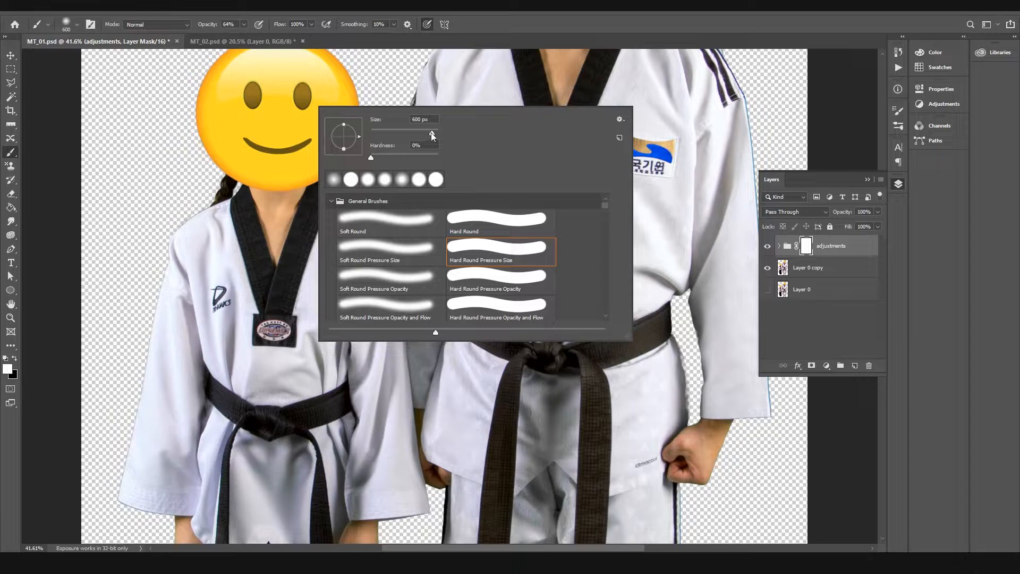
pyautogui.moveTo(429, 132); pyautogui.dragTo(428, 132)
pyautogui.click(244, 24)
pyautogui.moveTo(233, 39); pyautogui.dragTo(232, 39)
pyautogui.rightClick(334, 138)
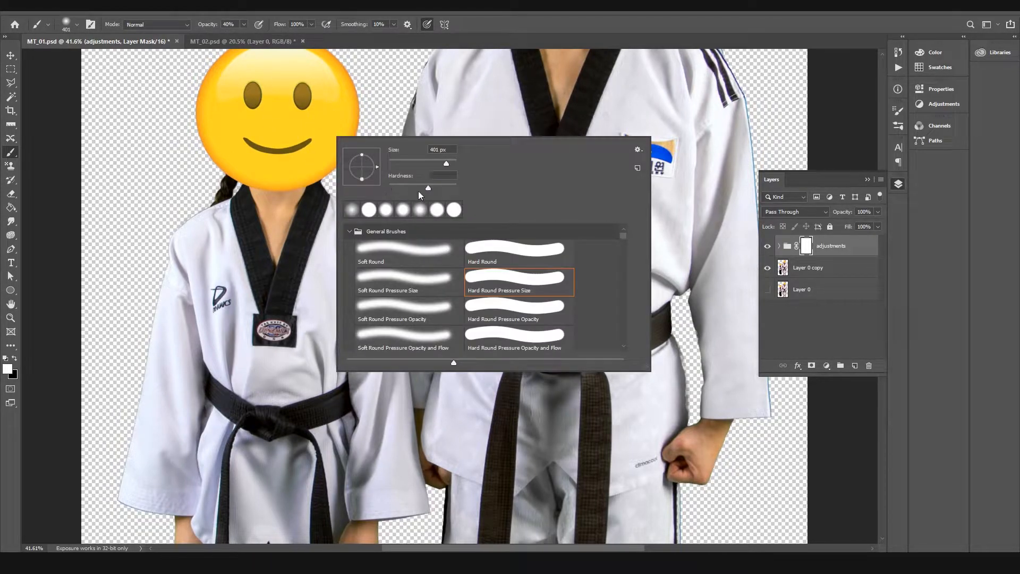
pyautogui.click(146, 163)
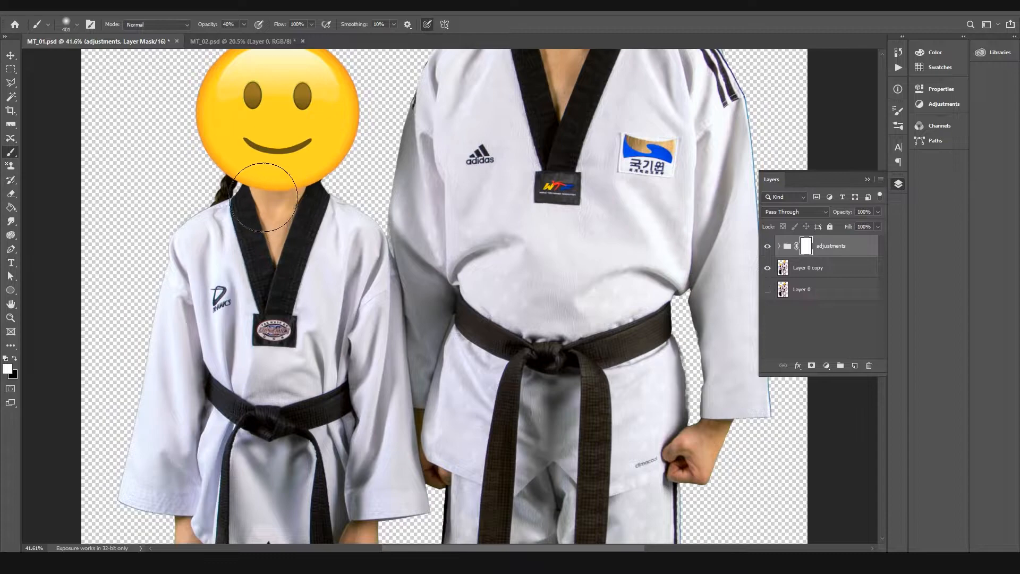
# Step: Mask the adjustments off the shorter figure's neck and restore them on the surrounding collar and shoulders
pyautogui.press('x')
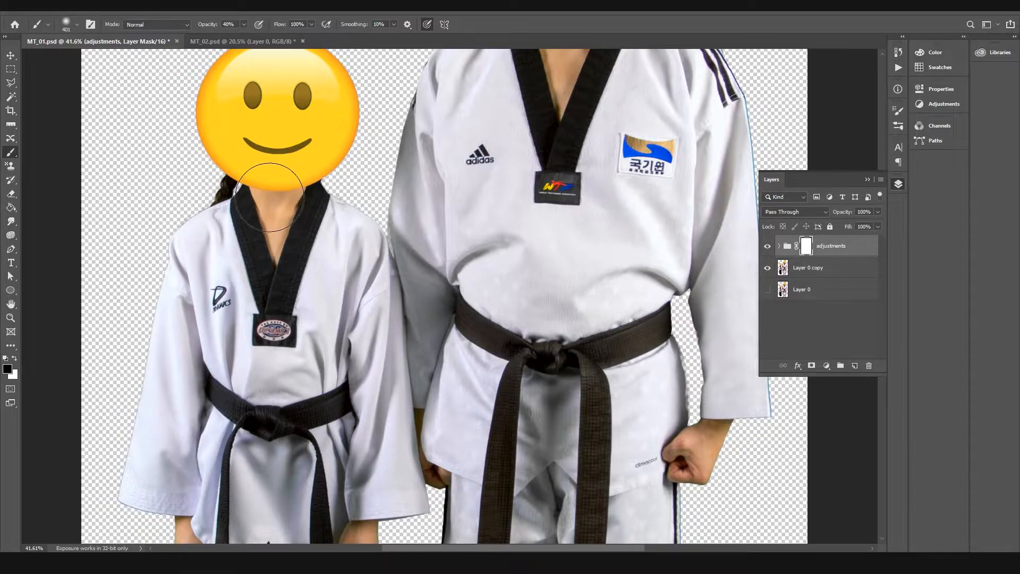
pyautogui.moveTo(275, 198)
pyautogui.mouseDown()
pyautogui.moveTo(279, 223)
pyautogui.moveTo(270, 185)
pyautogui.moveTo(275, 233)
pyautogui.moveTo(283, 187)
pyautogui.moveTo(283, 212)
pyautogui.mouseUp()
pyautogui.press('x')
pyautogui.moveTo(204, 238)
pyautogui.mouseDown()
pyautogui.moveTo(208, 214)
pyautogui.moveTo(224, 257)
pyautogui.moveTo(224, 244)
pyautogui.moveTo(268, 305)
pyautogui.mouseUp()
pyautogui.moveTo(334, 229)
pyautogui.mouseDown()
pyautogui.moveTo(314, 290)
pyautogui.moveTo(345, 213)
pyautogui.mouseUp()
pyautogui.press('x')
# Step: Mask the adjustments off the taller figure's neck and compare it with the adjustments group hidden and shown
pyautogui.moveTo(487, 209); pyautogui.dragTo(334, 401)
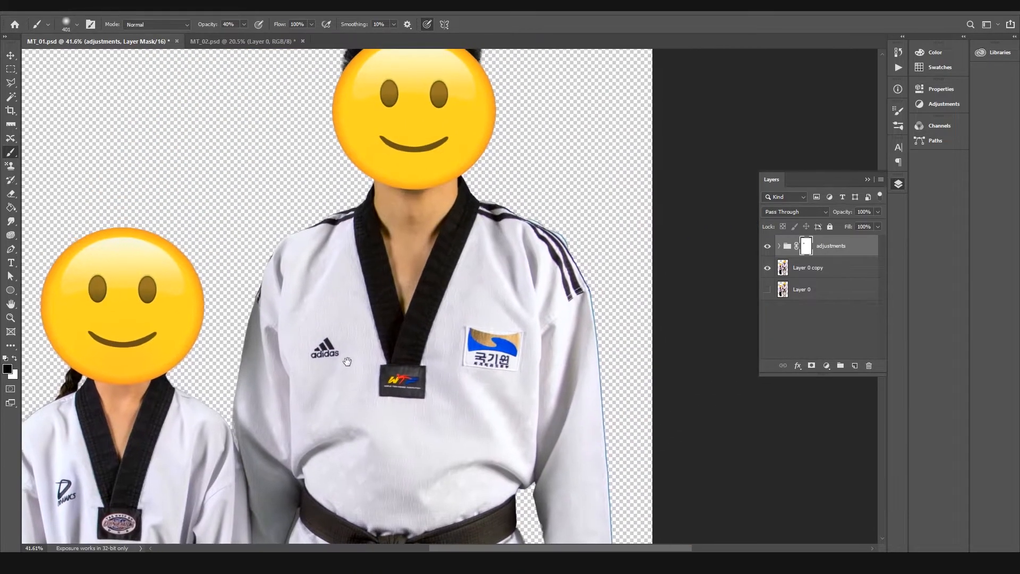
pyautogui.moveTo(405, 196)
pyautogui.mouseDown()
pyautogui.moveTo(415, 246)
pyautogui.moveTo(419, 202)
pyautogui.moveTo(451, 180)
pyautogui.moveTo(383, 198)
pyautogui.mouseUp()
pyautogui.press('x')
pyautogui.click(766, 245)
pyautogui.click(766, 246)
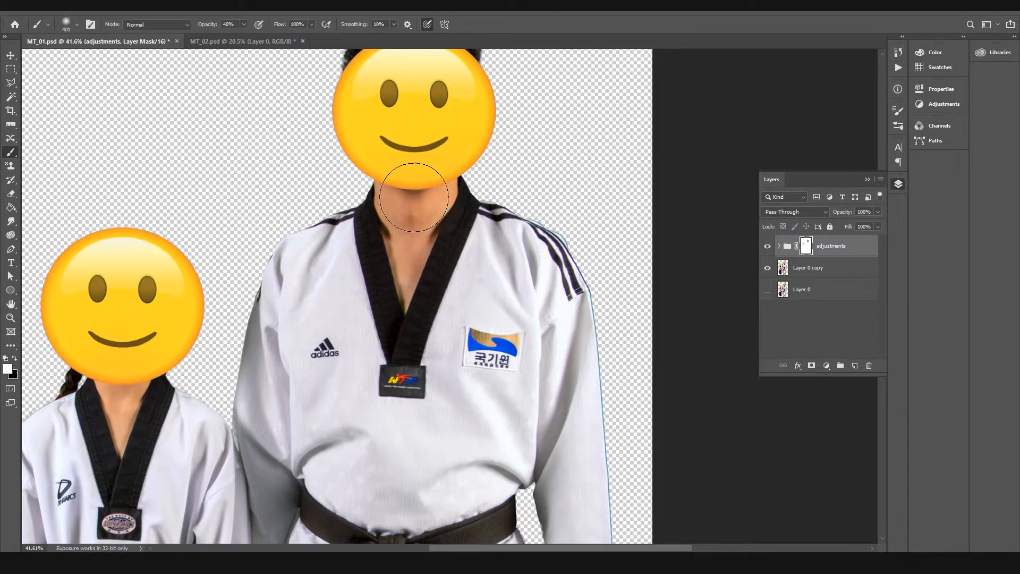
# Step: Mask the adjustments off the shorter figure's outer hand with a 100 px brush
pyautogui.moveTo(420, 420); pyautogui.dragTo(464, 108)
pyautogui.moveTo(407, 394); pyautogui.dragTo(578, 117)
pyautogui.press('z')
pyautogui.moveTo(267, 155); pyautogui.dragTo(311, 158)
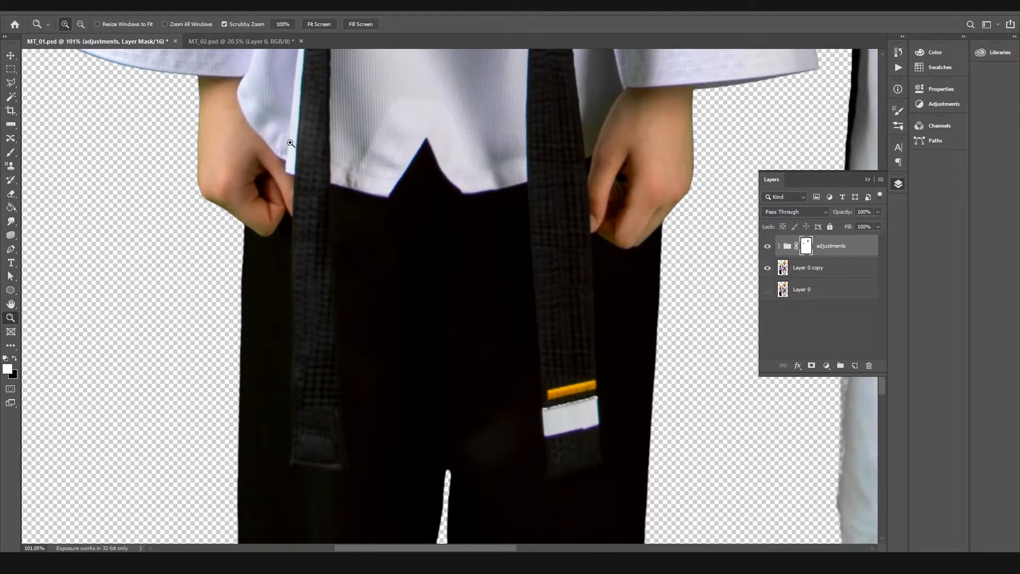
pyautogui.press('b')
pyautogui.press('[')
pyautogui.press('[')
pyautogui.press('[')
pyautogui.press('[')
pyautogui.press('[')
pyautogui.press('[')
pyautogui.press('[')
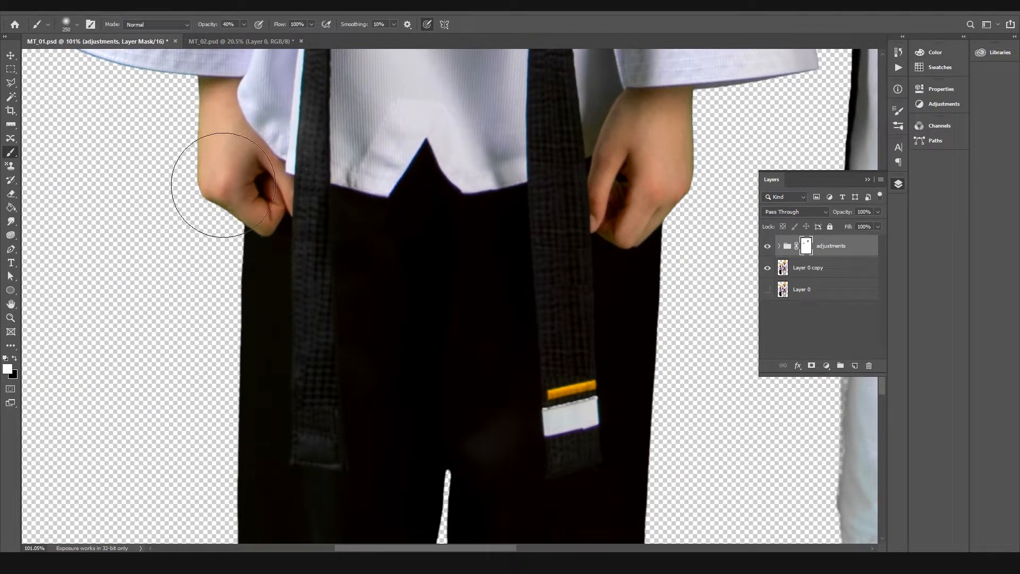
pyautogui.press('x')
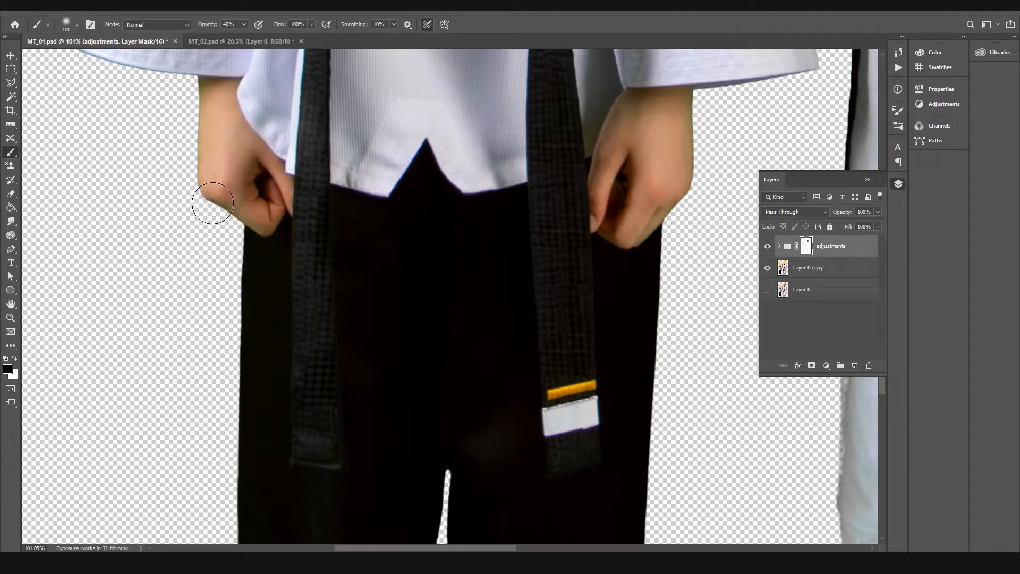
pyautogui.moveTo(212, 194)
pyautogui.mouseDown()
pyautogui.moveTo(264, 204)
pyautogui.moveTo(272, 232)
pyautogui.moveTo(277, 175)
pyautogui.moveTo(290, 210)
pyautogui.moveTo(301, 210)
pyautogui.moveTo(295, 223)
pyautogui.moveTo(279, 201)
pyautogui.mouseUp()
# Step: Mask the adjustments off the shorter figure's other hand and touch up the mask around it in white
pyautogui.moveTo(425, 210); pyautogui.dragTo(193, 223)
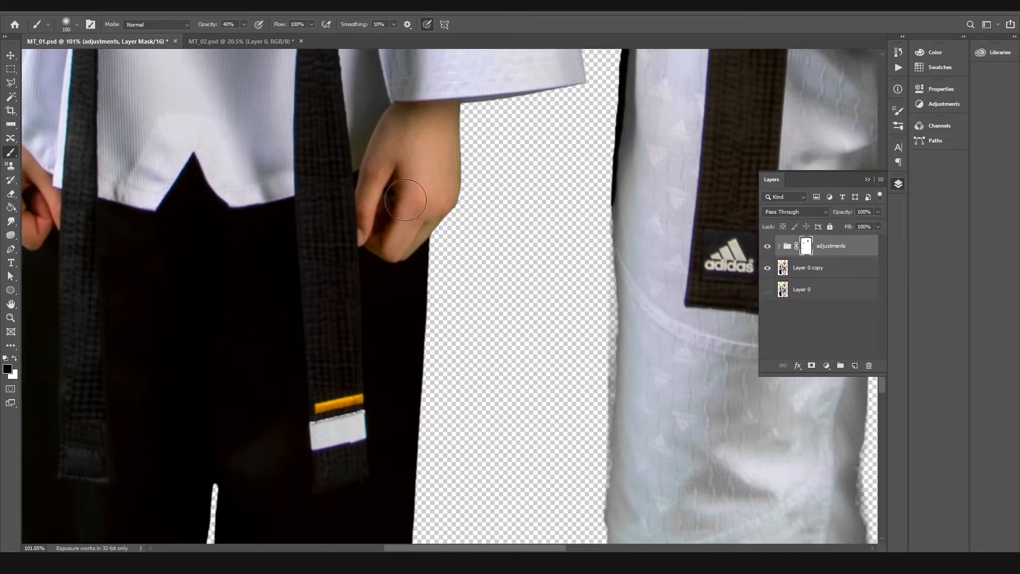
pyautogui.moveTo(446, 207)
pyautogui.mouseDown()
pyautogui.moveTo(390, 241)
pyautogui.moveTo(402, 251)
pyautogui.moveTo(389, 252)
pyautogui.moveTo(366, 223)
pyautogui.moveTo(376, 268)
pyautogui.moveTo(421, 286)
pyautogui.moveTo(423, 167)
pyautogui.mouseUp()
pyautogui.press('x')
pyautogui.moveTo(440, 147)
pyautogui.mouseDown()
pyautogui.moveTo(454, 134)
pyautogui.moveTo(424, 146)
pyautogui.moveTo(441, 234)
pyautogui.mouseUp()
pyautogui.moveTo(446, 345); pyautogui.dragTo(531, 325)
pyautogui.moveTo(410, 173); pyautogui.dragTo(423, 259)
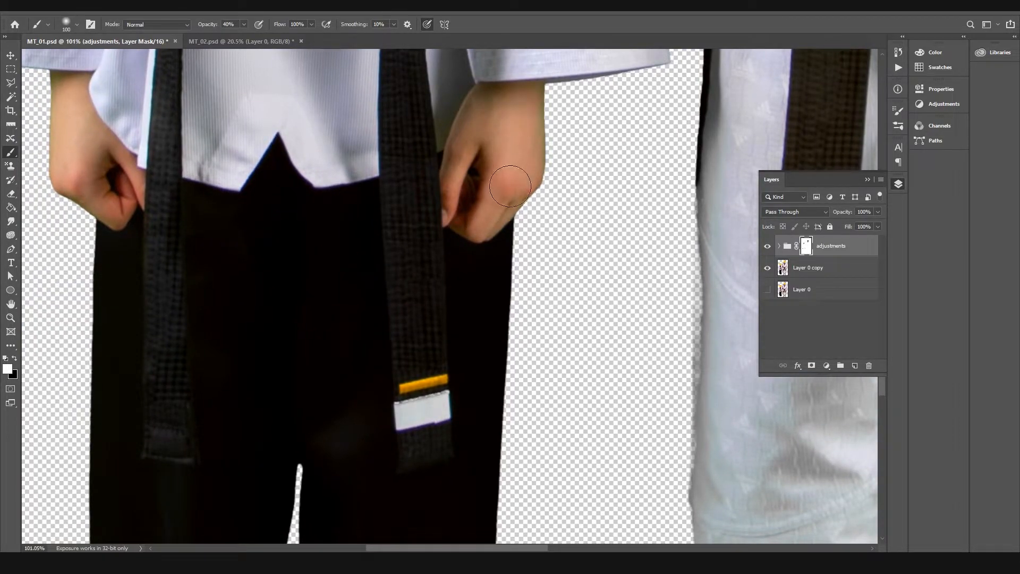
pyautogui.press('x')
# Step: Mask the adjustments off the shorter figure's bare feet with a 150 px brush
pyautogui.moveTo(386, 403)
pyautogui.mouseDown()
pyautogui.moveTo(399, 227)
pyautogui.moveTo(389, 128)
pyautogui.mouseUp()
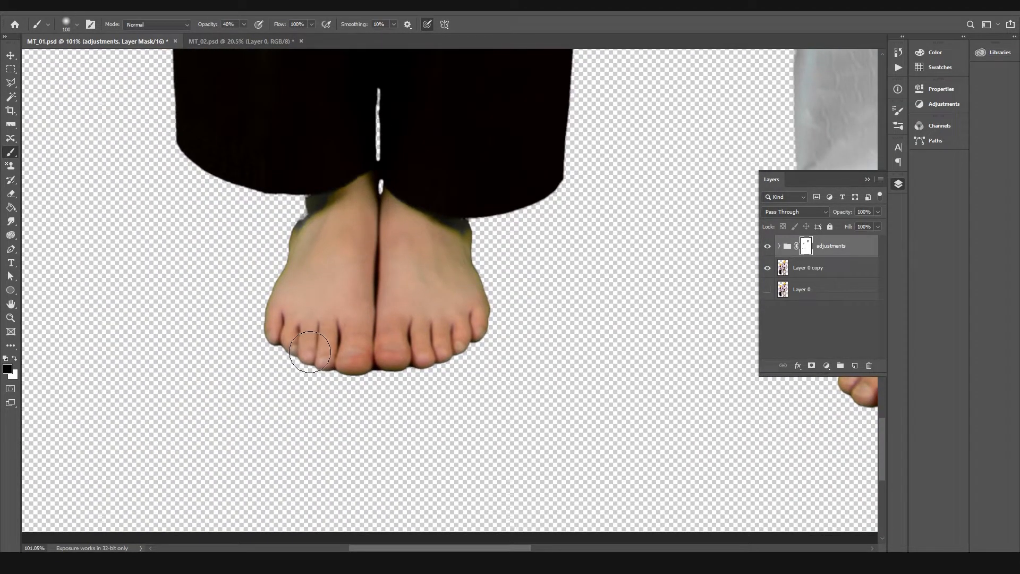
pyautogui.press(']')
pyautogui.press(']')
pyautogui.moveTo(284, 345)
pyautogui.mouseDown()
pyautogui.moveTo(403, 347)
pyautogui.moveTo(505, 308)
pyautogui.moveTo(494, 326)
pyautogui.moveTo(405, 370)
pyautogui.moveTo(276, 342)
pyautogui.mouseUp()
pyautogui.press('x')
pyautogui.press('x')
pyautogui.press('x')
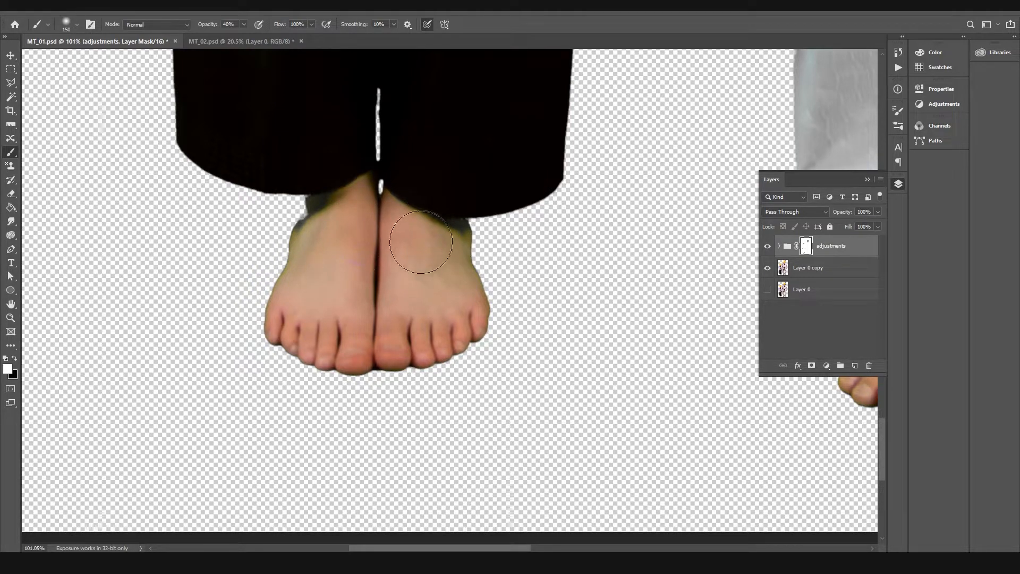
# Step: Mask the adjustments off both of the taller figure's feet below the trouser hems
pyautogui.moveTo(581, 394); pyautogui.dragTo(373, 396)
pyautogui.moveTo(729, 374); pyautogui.dragTo(351, 361)
pyautogui.press('x')
pyautogui.moveTo(279, 369)
pyautogui.mouseDown()
pyautogui.moveTo(375, 368)
pyautogui.moveTo(267, 363)
pyautogui.mouseUp()
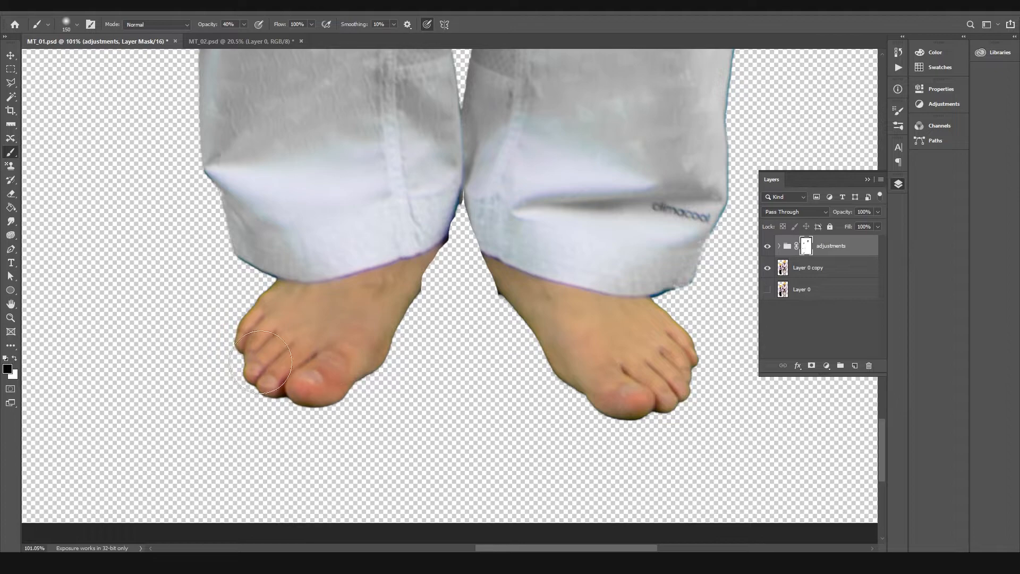
pyautogui.moveTo(587, 415)
pyautogui.mouseDown()
pyautogui.moveTo(659, 391)
pyautogui.moveTo(699, 341)
pyautogui.moveTo(669, 394)
pyautogui.moveTo(594, 414)
pyautogui.moveTo(715, 349)
pyautogui.moveTo(638, 413)
pyautogui.moveTo(536, 311)
pyautogui.moveTo(541, 407)
pyautogui.mouseUp()
# Step: Mask the adjustments off both of the taller figure's clenched hands with the 150 px brush
pyautogui.press('z')
pyautogui.moveTo(452, 422); pyautogui.dragTo(396, 425)
pyautogui.moveTo(435, 270); pyautogui.dragTo(415, 398)
pyautogui.moveTo(527, 229)
pyautogui.mouseDown()
pyautogui.moveTo(610, 223)
pyautogui.moveTo(553, 263)
pyautogui.mouseUp()
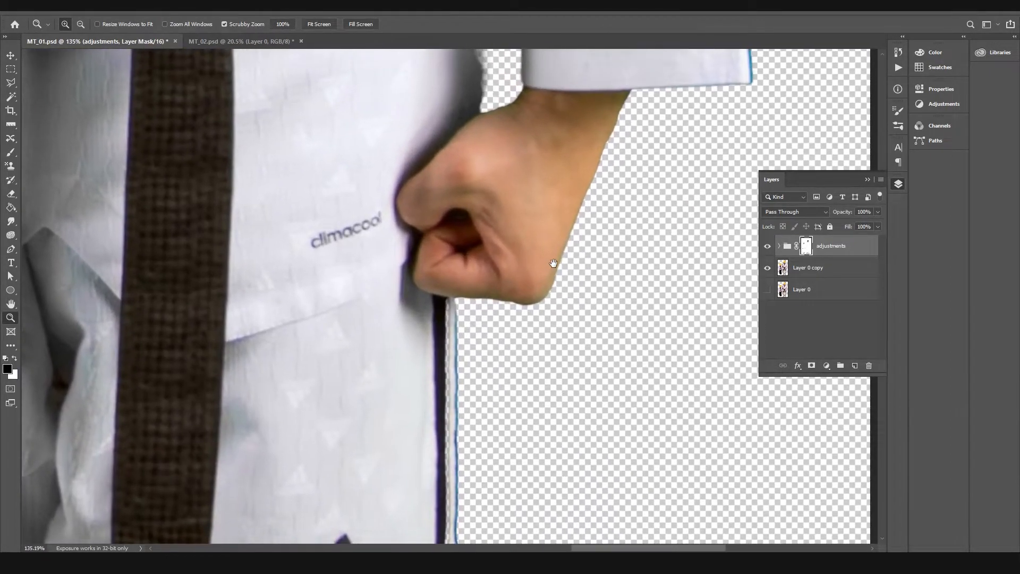
pyautogui.press('b')
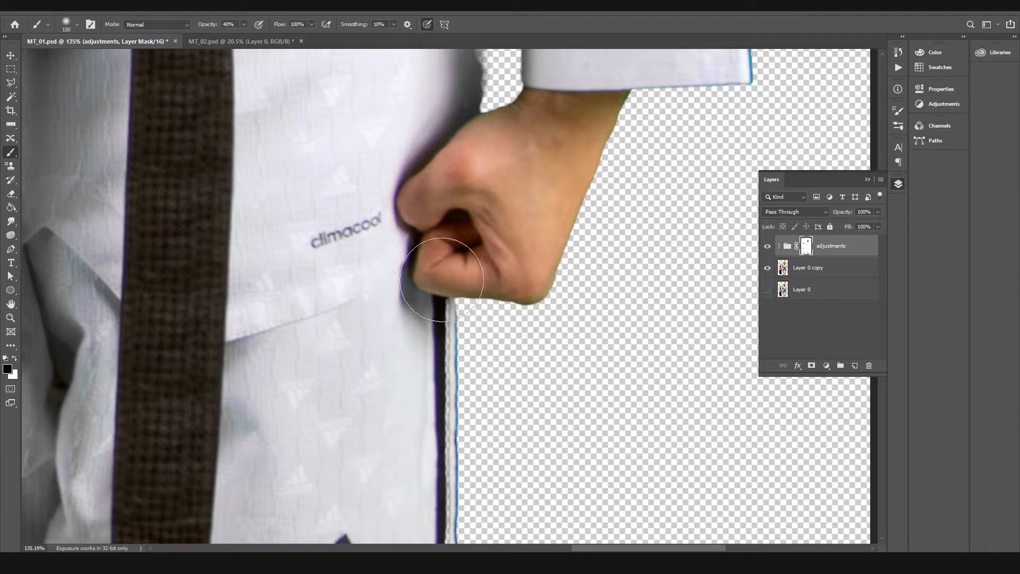
pyautogui.moveTo(333, 267)
pyautogui.mouseDown()
pyautogui.moveTo(639, 294)
pyautogui.moveTo(497, 246)
pyautogui.mouseUp()
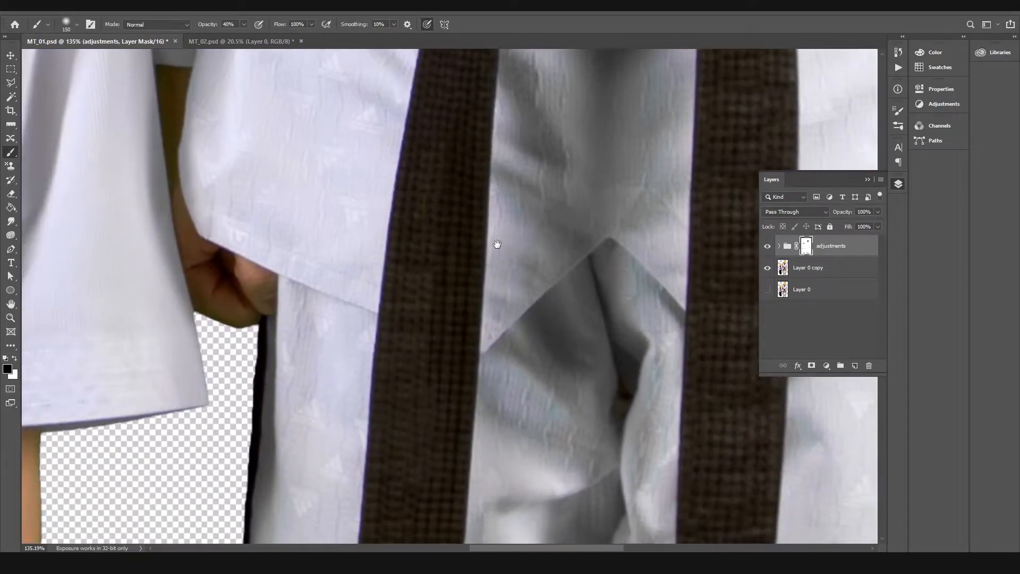
# Step: Restore the adjustments on the shorter figure's sleeve hem and on the taller figure's jacket beside the fist
pyautogui.press('x')
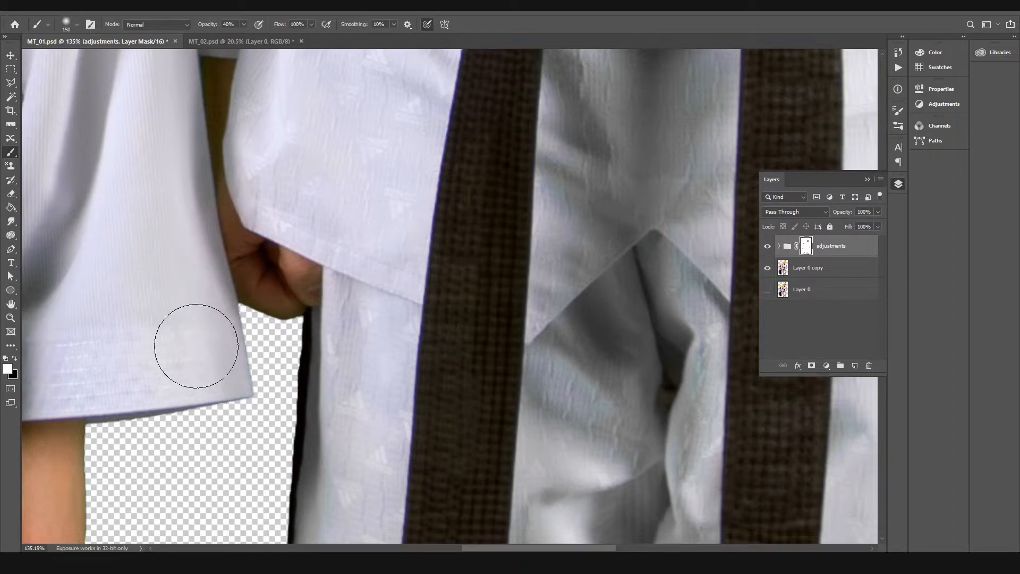
pyautogui.moveTo(239, 365); pyautogui.dragTo(117, 333)
pyautogui.moveTo(701, 304); pyautogui.dragTo(317, 330)
pyautogui.moveTo(234, 129)
pyautogui.mouseDown()
pyautogui.moveTo(175, 175)
pyautogui.moveTo(141, 244)
pyautogui.mouseUp()
pyautogui.press('x')
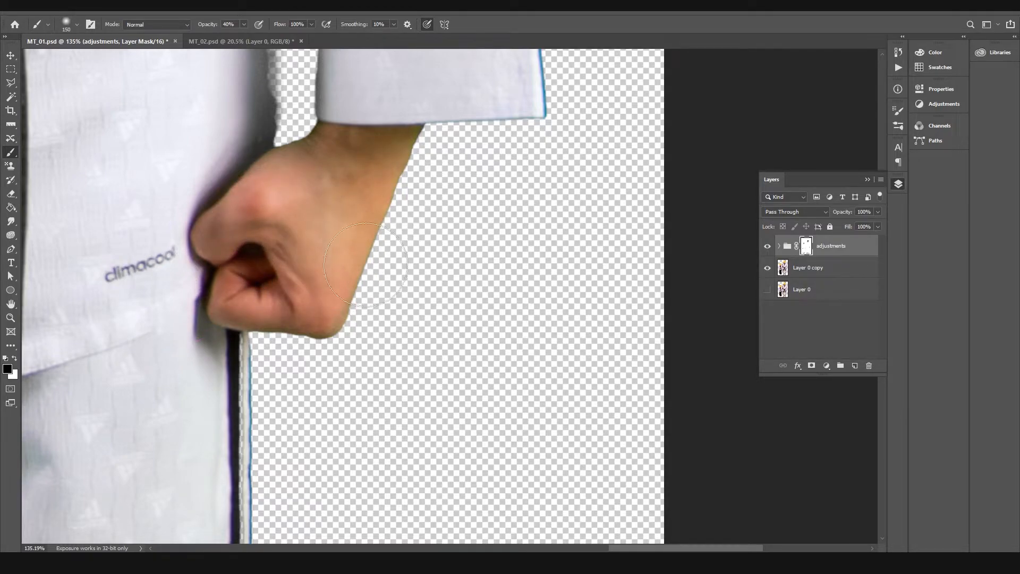
# Step: Compare both full figures with the masked adjustments group hidden and shown
pyautogui.moveTo(598, 240); pyautogui.dragTo(513, 252)
pyautogui.moveTo(482, 183); pyautogui.dragTo(449, 185)
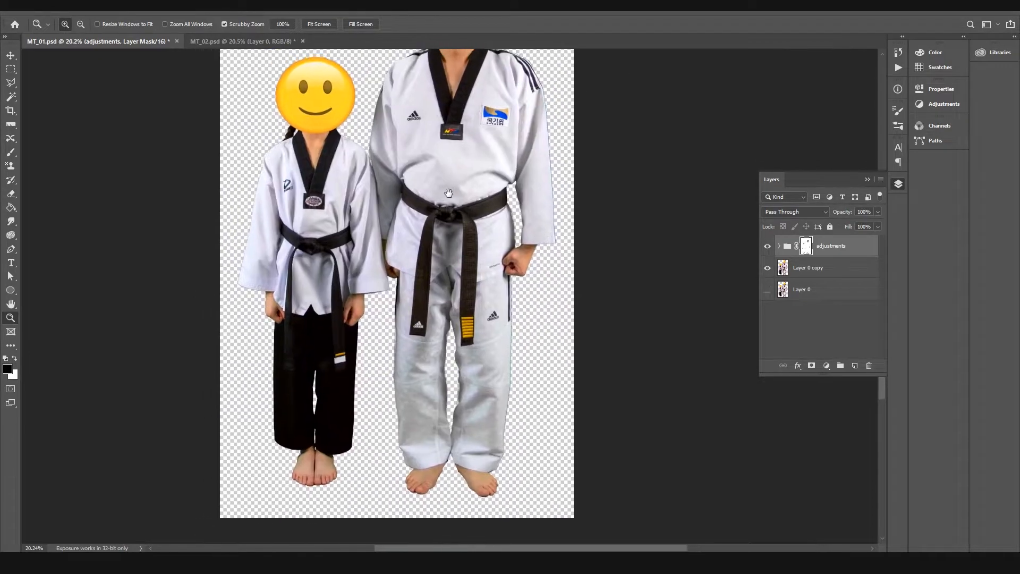
pyautogui.click(765, 245)
pyautogui.click(766, 246)
pyautogui.click(767, 246)
pyautogui.click(767, 246)
pyautogui.click(767, 246)
pyautogui.click(767, 246)
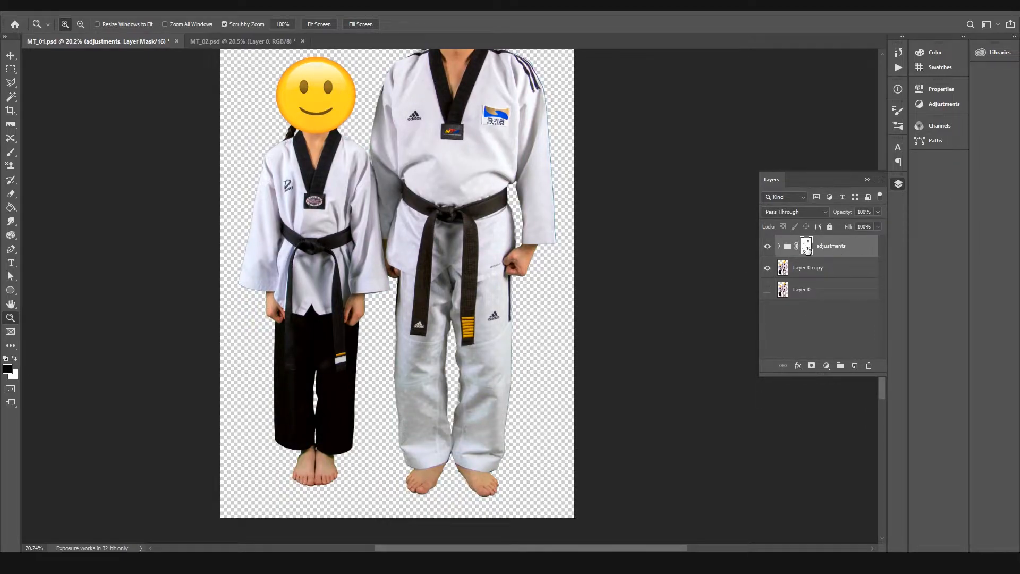
# Step: Increase the contrast of the adjustments group's mask with Levels by moving its black and white input levels inward
pyautogui.hotkey('ctrl', 'l')
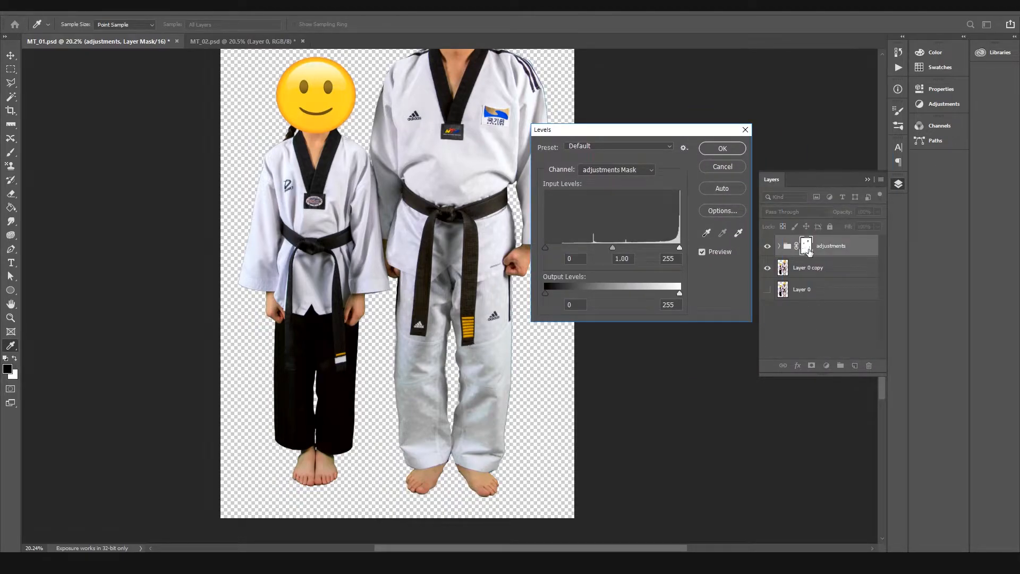
pyautogui.moveTo(546, 249); pyautogui.dragTo(569, 252)
pyautogui.moveTo(690, 257); pyautogui.dragTo(570, 259)
pyautogui.hotkey('shift', 'Up')
pyautogui.click(635, 253)
pyautogui.click(715, 151)
# Step: Restore the adjustments along the shorter figure's trouser hems just above the feet
pyautogui.moveTo(348, 451)
pyautogui.mouseDown()
pyautogui.moveTo(457, 332)
pyautogui.moveTo(524, 342)
pyautogui.mouseUp()
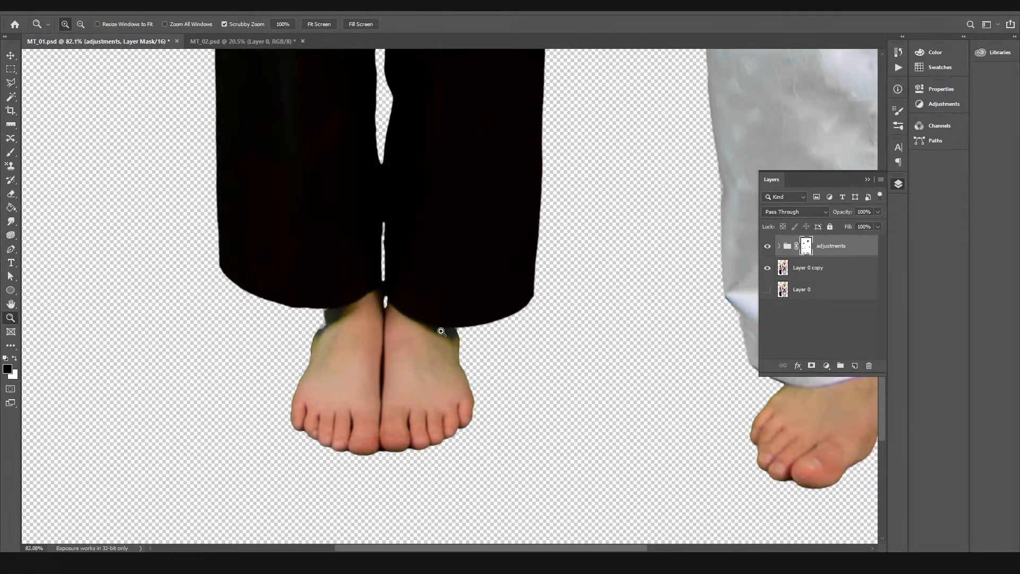
pyautogui.press('b')
pyautogui.press('x')
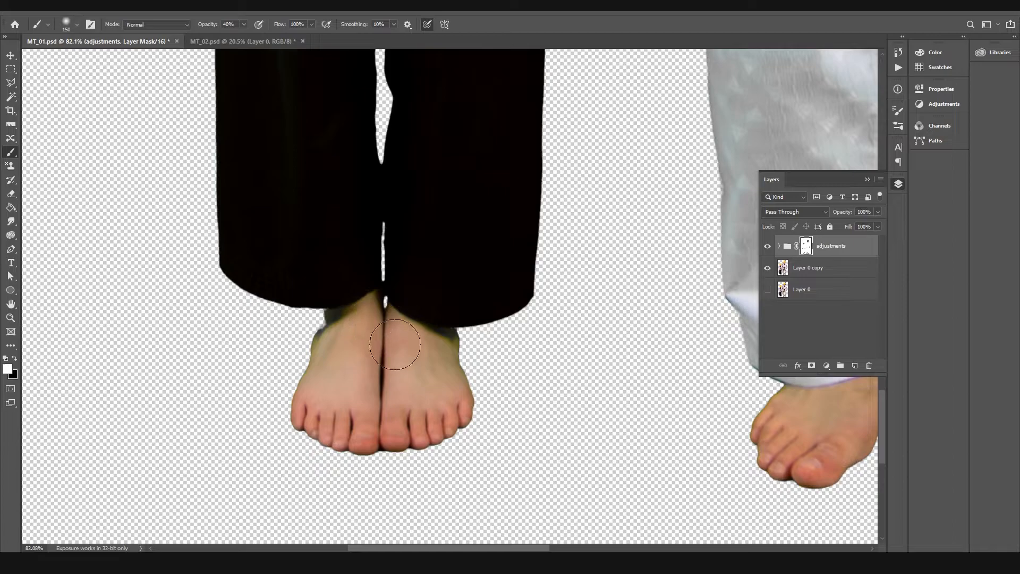
# Step: Compare the upper and lower parts of both figures with the adjustments group hidden and shown
pyautogui.press('z')
pyautogui.moveTo(585, 319); pyautogui.dragTo(508, 327)
pyautogui.moveTo(505, 246); pyautogui.dragTo(455, 391)
pyautogui.click(767, 246)
pyautogui.click(767, 246)
pyautogui.click(767, 246)
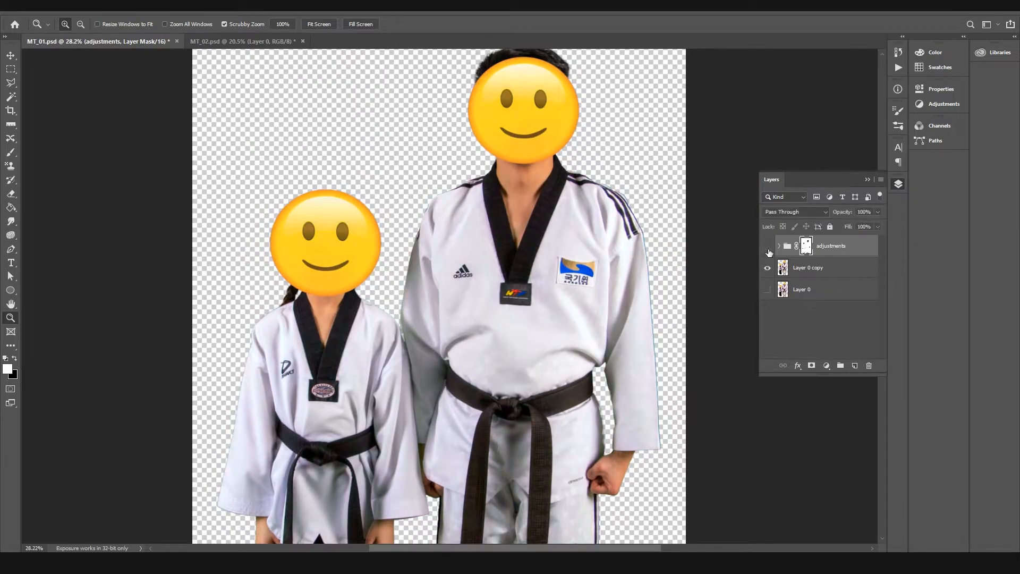
pyautogui.click(767, 247)
pyautogui.click(767, 247)
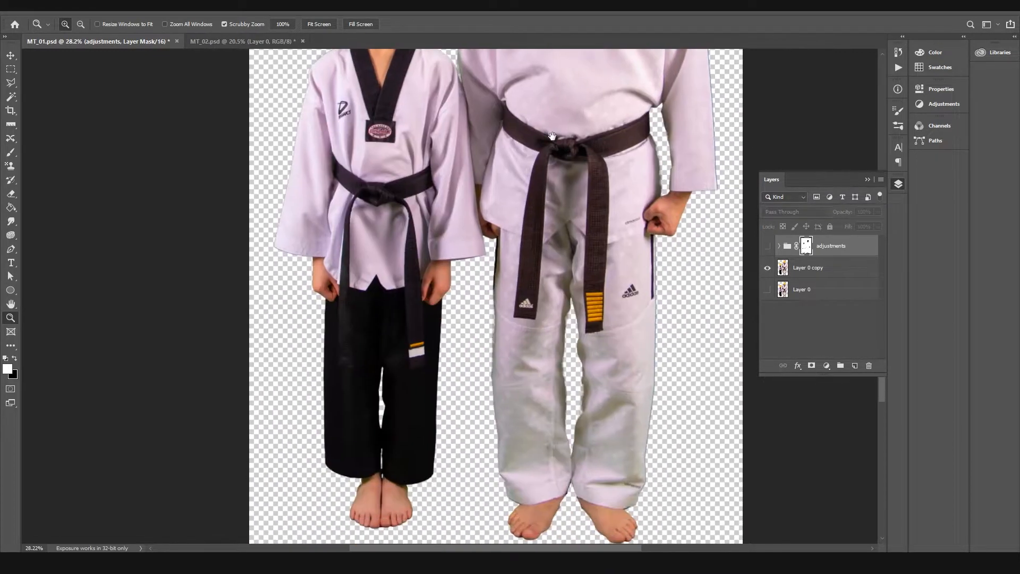
pyautogui.click(767, 246)
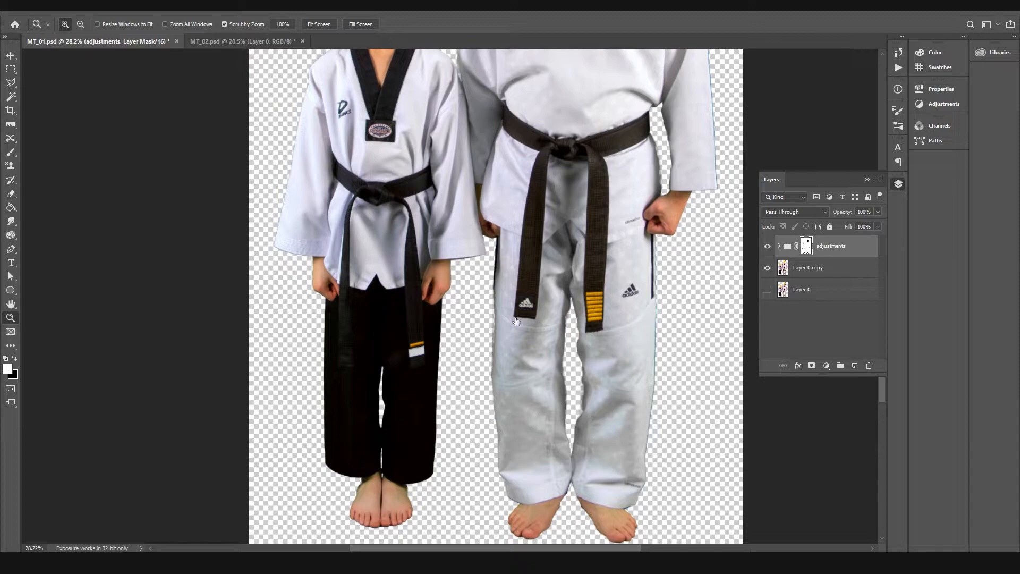
pyautogui.click(765, 247)
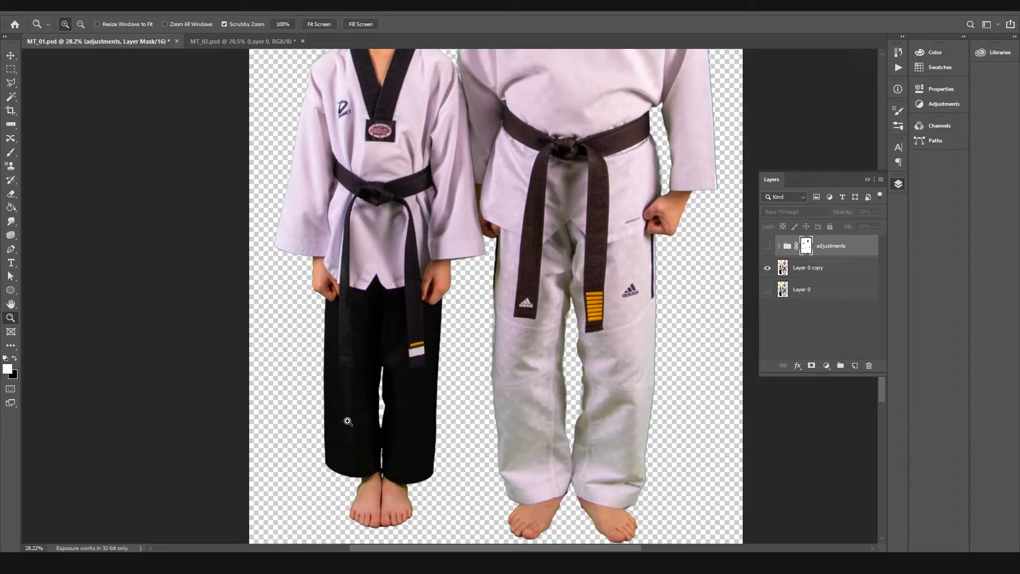
pyautogui.click(767, 246)
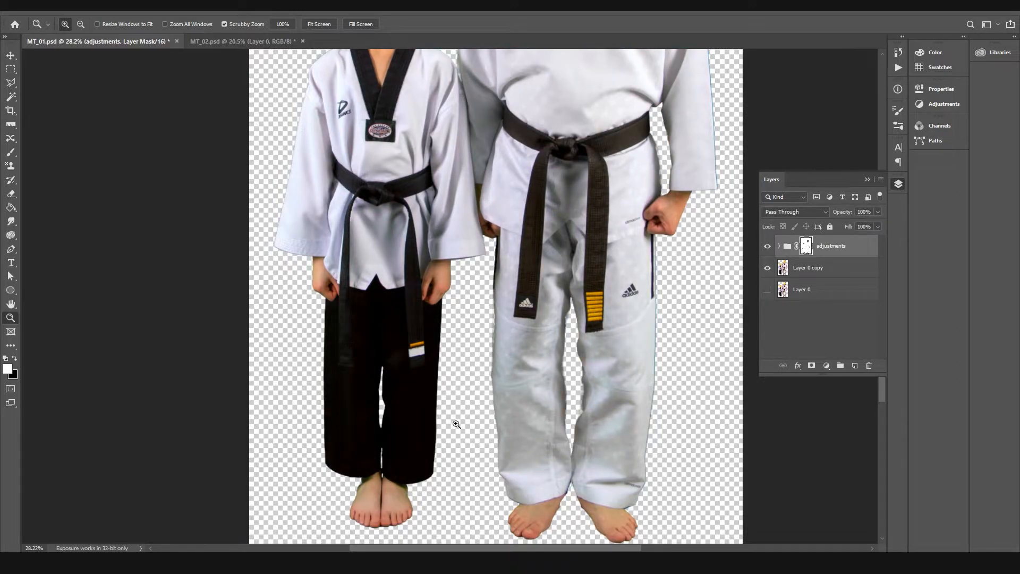
# Step: Mask the adjustments off the shorter figure's black trousers with a 400 px brush
pyautogui.press('b')
pyautogui.press('x')
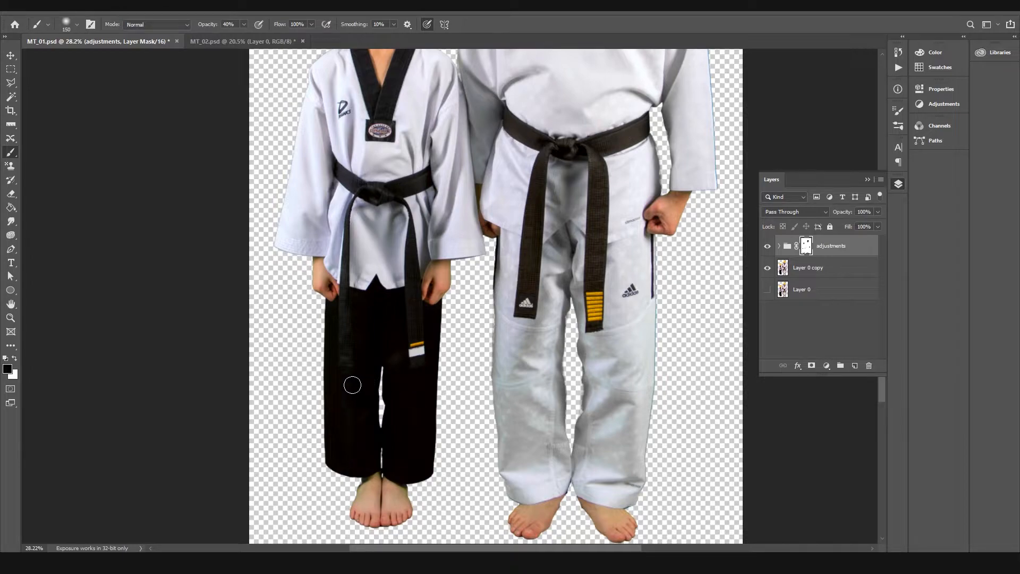
pyautogui.press(']')
pyautogui.press(']')
pyautogui.press(']')
pyautogui.moveTo(361, 365)
pyautogui.mouseDown()
pyautogui.moveTo(352, 364)
pyautogui.moveTo(353, 409)
pyautogui.moveTo(406, 353)
pyautogui.moveTo(414, 321)
pyautogui.moveTo(410, 444)
pyautogui.moveTo(411, 320)
pyautogui.moveTo(349, 437)
pyautogui.moveTo(342, 334)
pyautogui.moveTo(390, 355)
pyautogui.mouseUp()
# Step: Restore the adjustments along the shorter figure's white jacket hem above the black trousers
pyautogui.press('z')
pyautogui.moveTo(410, 314); pyautogui.dragTo(394, 403)
pyautogui.press('b')
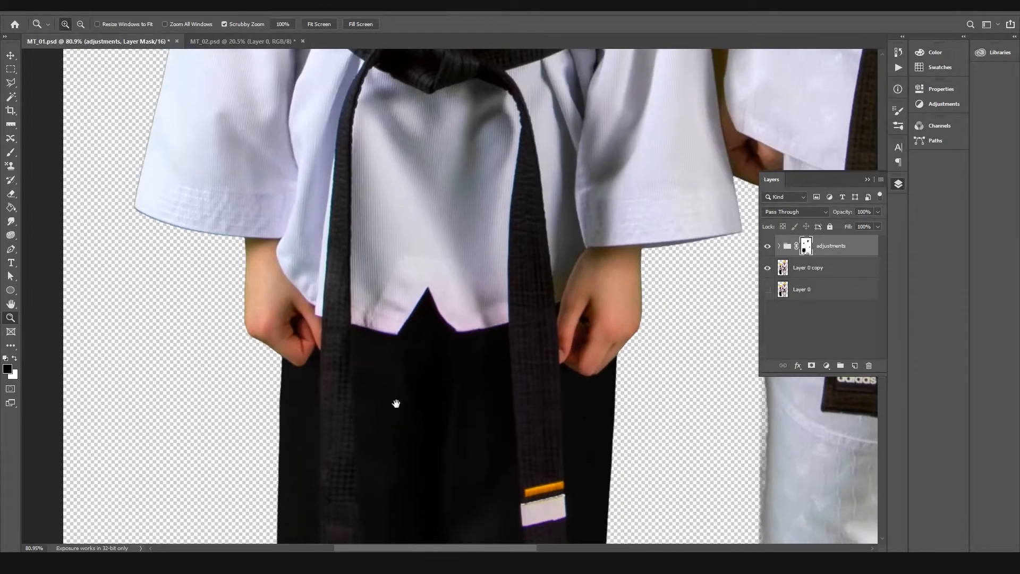
pyautogui.press('x')
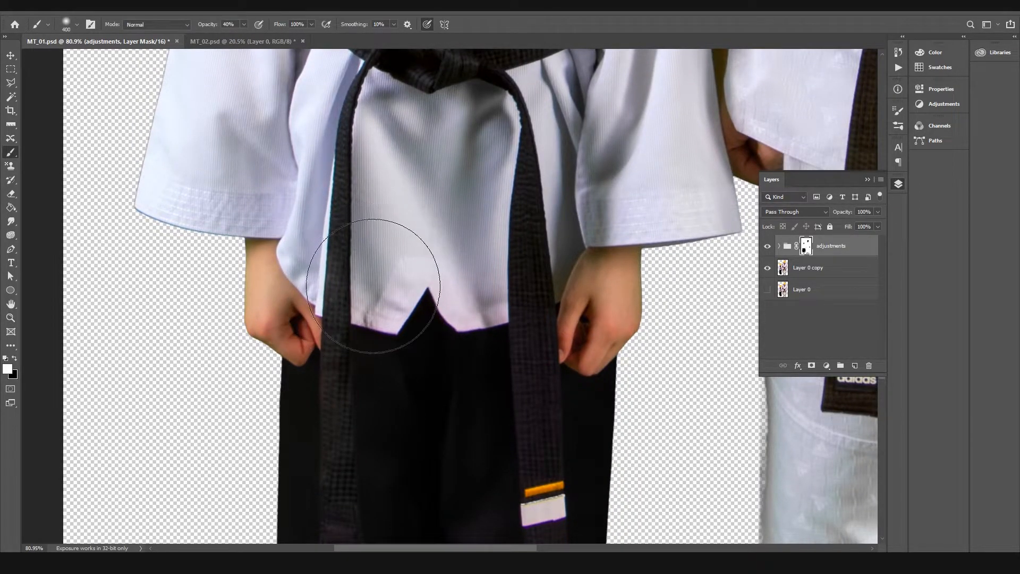
pyautogui.moveTo(308, 277)
pyautogui.mouseDown()
pyautogui.moveTo(389, 306)
pyautogui.moveTo(391, 297)
pyautogui.mouseUp()
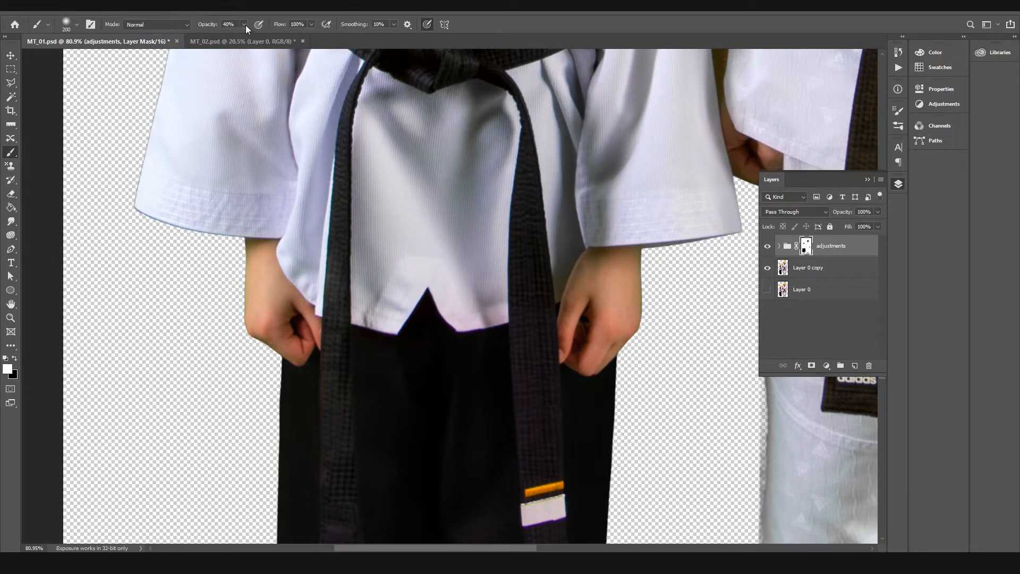
# Step: Set the brush opacity to 84% and restore the adjustments on the shorter figure's belt end with the white tip
pyautogui.moveTo(265, 36); pyautogui.dragTo(266, 35)
pyautogui.moveTo(523, 333); pyautogui.dragTo(536, 451)
pyautogui.moveTo(530, 413); pyautogui.dragTo(481, 144)
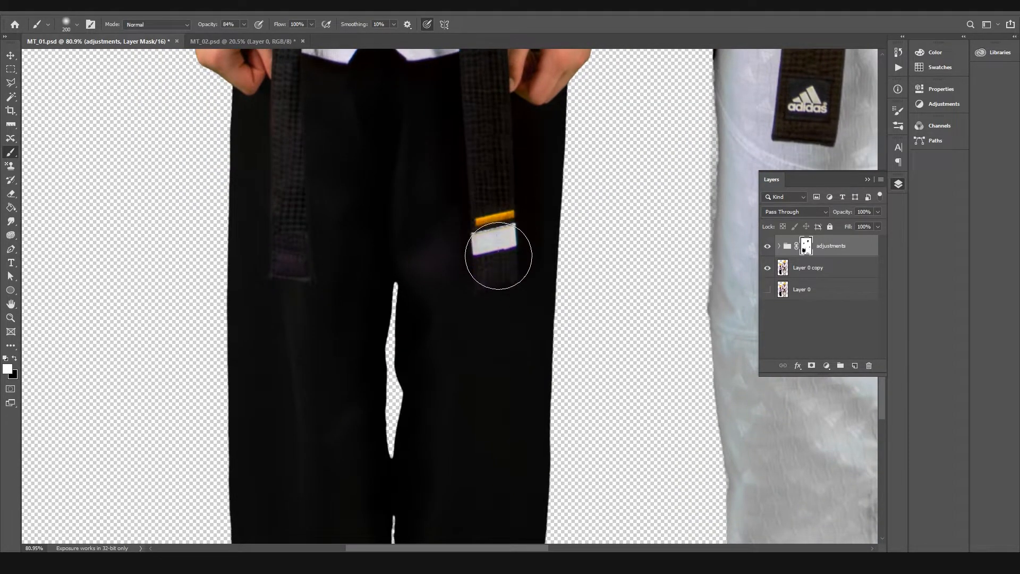
pyautogui.moveTo(495, 199); pyautogui.dragTo(494, 282)
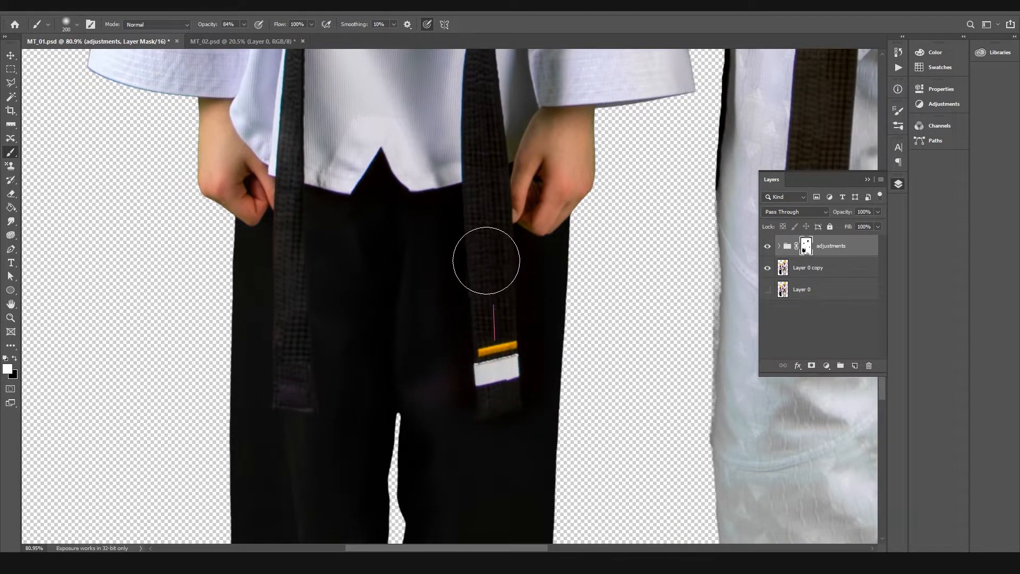
# Step: Restore the adjustments on the shorter figure's other belt end with a 90 px brush and mask them off the trousers beside it
pyautogui.moveTo(296, 148); pyautogui.dragTo(437, 136)
pyautogui.press('[')
pyautogui.press('[')
pyautogui.press('[')
pyautogui.press('[')
pyautogui.press('[')
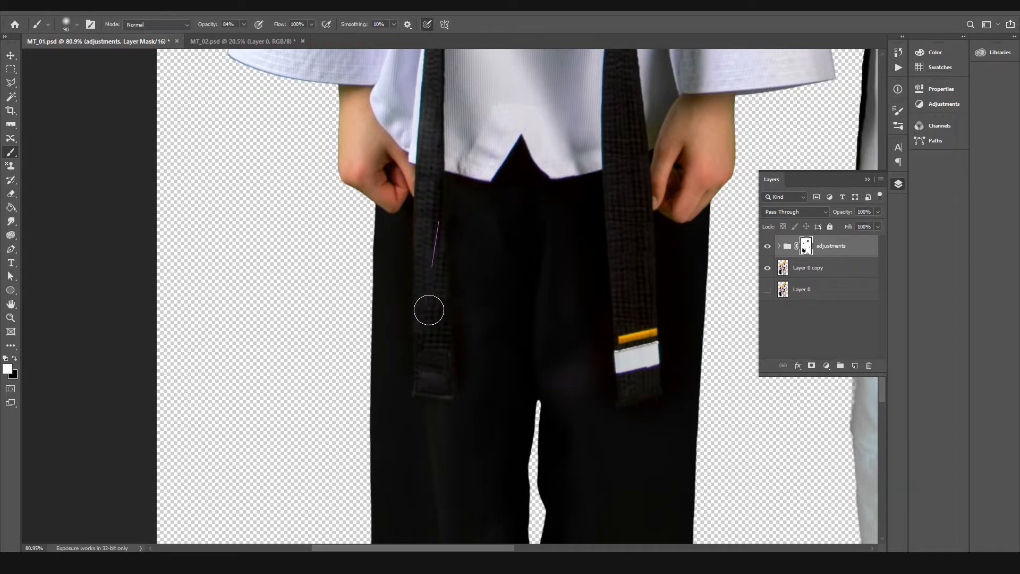
pyautogui.press('x')
pyautogui.moveTo(464, 362)
pyautogui.mouseDown()
pyautogui.moveTo(471, 404)
pyautogui.moveTo(444, 414)
pyautogui.moveTo(434, 374)
pyautogui.mouseUp()
# Step: Check the refined mask on both full figures by hiding and showing the adjustments group
pyautogui.hotkey('ctrl', 'space')
pyautogui.moveTo(510, 386); pyautogui.dragTo(427, 387)
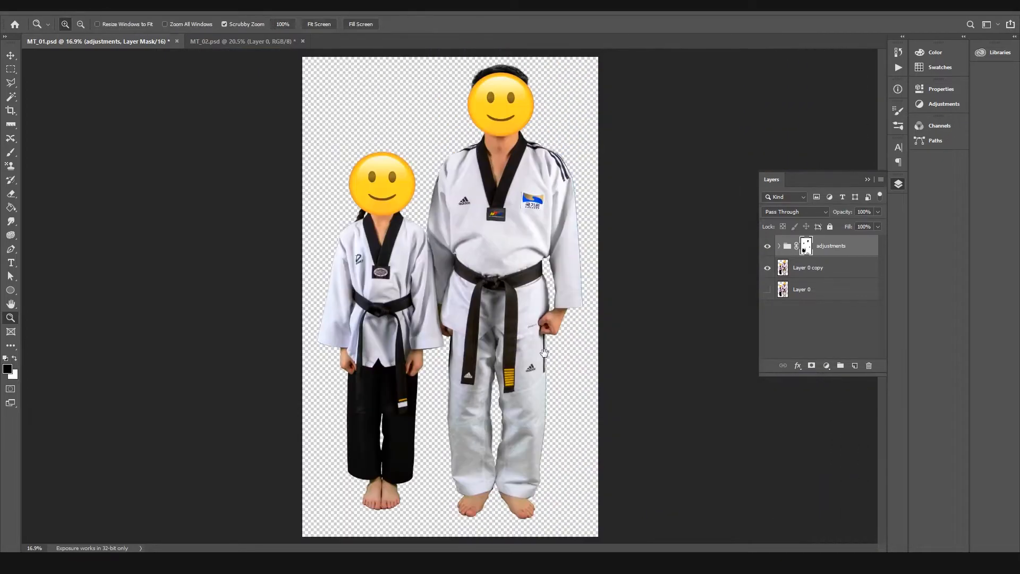
pyautogui.click(767, 248)
pyautogui.click(767, 248)
pyautogui.click(767, 248)
pyautogui.click(767, 248)
pyautogui.click(767, 248)
# Step: Inspect the belts up close and compare both uniforms with and without the adjustments group
pyautogui.moveTo(431, 253); pyautogui.dragTo(675, 216)
pyautogui.press('b')
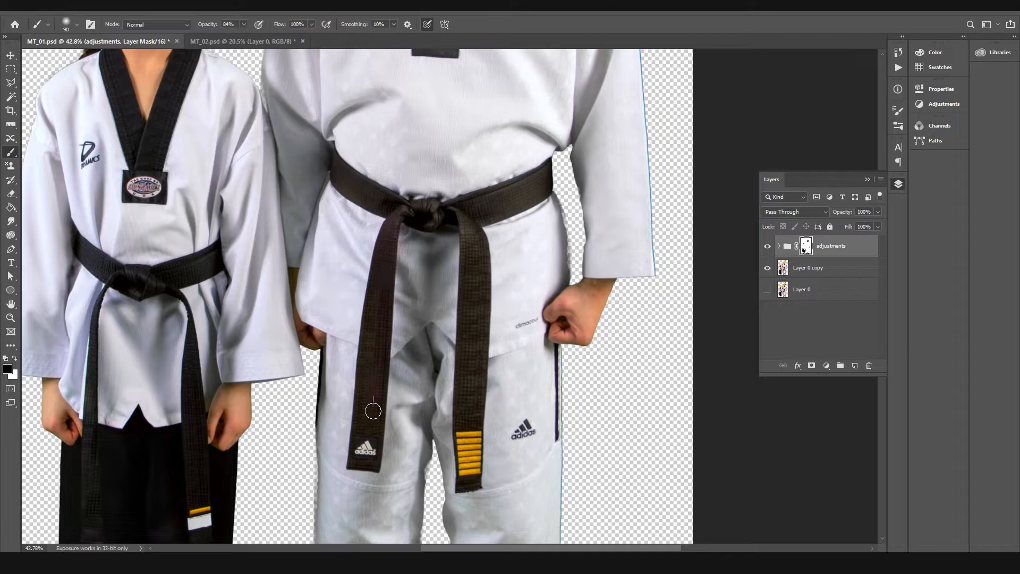
pyautogui.press('x')
pyautogui.press('z')
pyautogui.moveTo(430, 246); pyautogui.dragTo(388, 253)
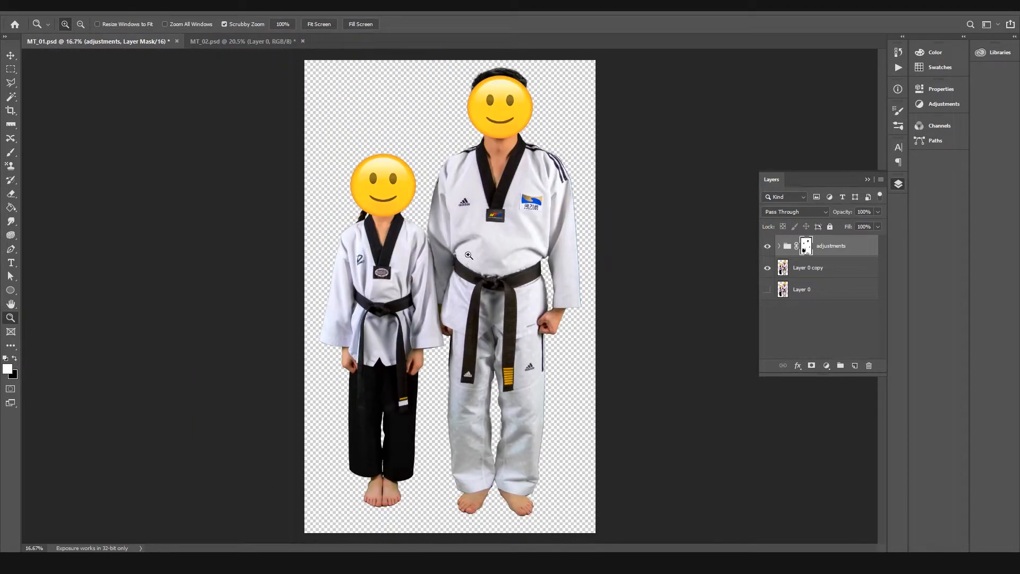
pyautogui.moveTo(461, 255); pyautogui.dragTo(513, 266)
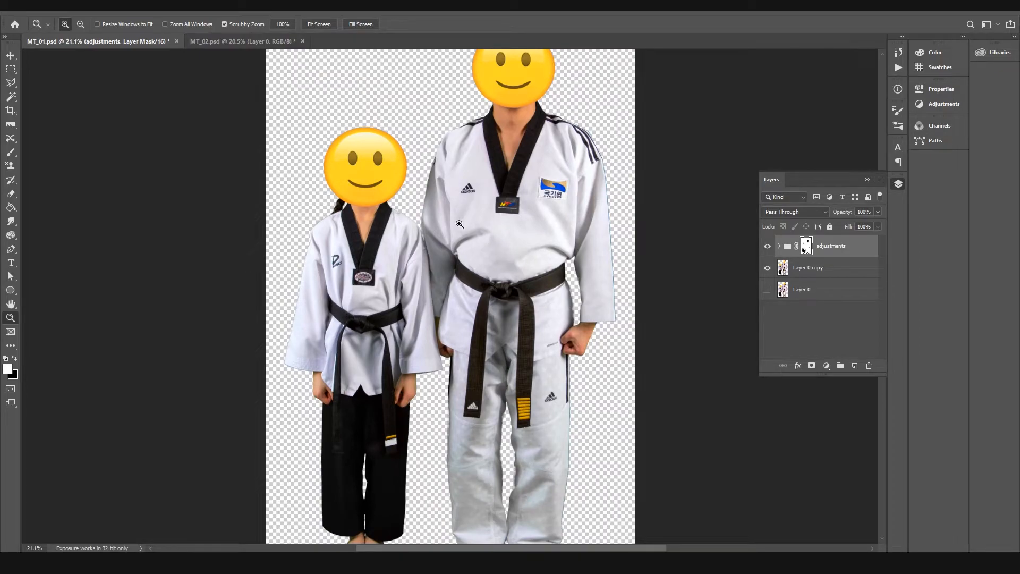
pyautogui.click(767, 247)
pyautogui.click(767, 247)
pyautogui.click(767, 247)
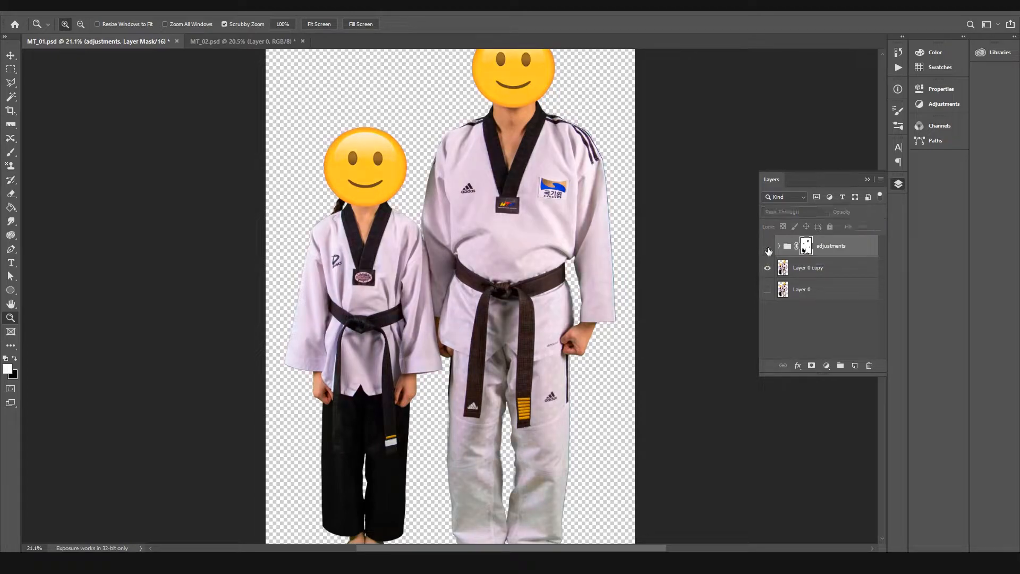
pyautogui.click(767, 248)
pyautogui.click(767, 247)
pyautogui.click(768, 251)
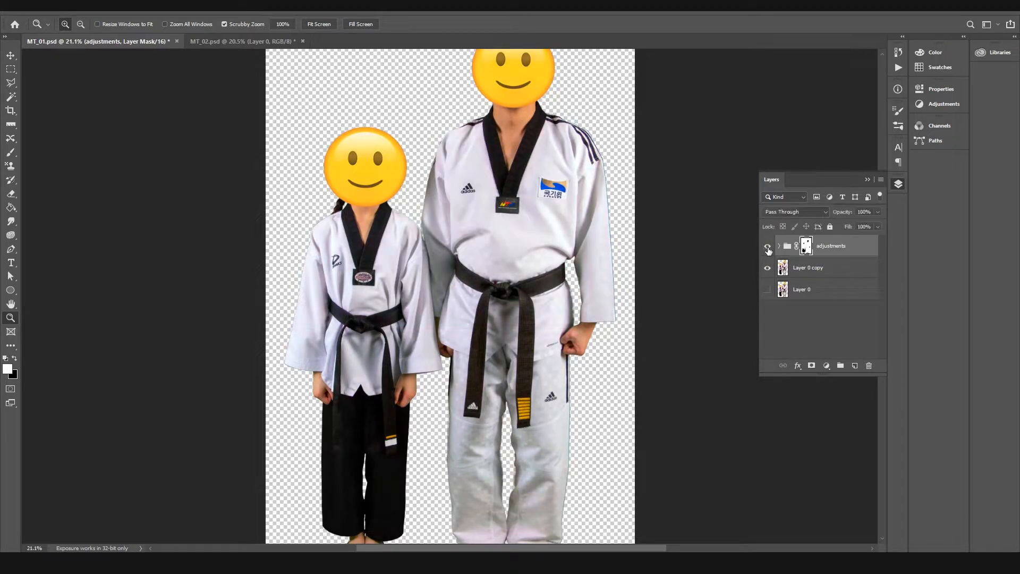
pyautogui.click(768, 250)
pyautogui.moveTo(520, 153); pyautogui.dragTo(494, 123)
pyautogui.moveTo(469, 249); pyautogui.dragTo(500, 275)
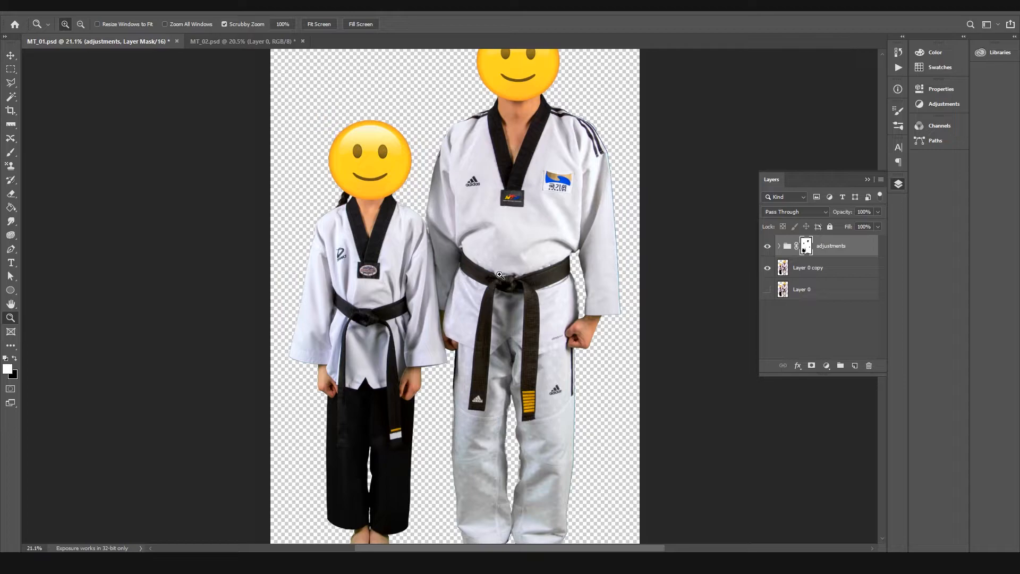
# Step: Switch to the MT_02.psd document, duplicate the portrait layer and hide the original Layer 0
pyautogui.click(233, 37)
pyautogui.click(12, 55)
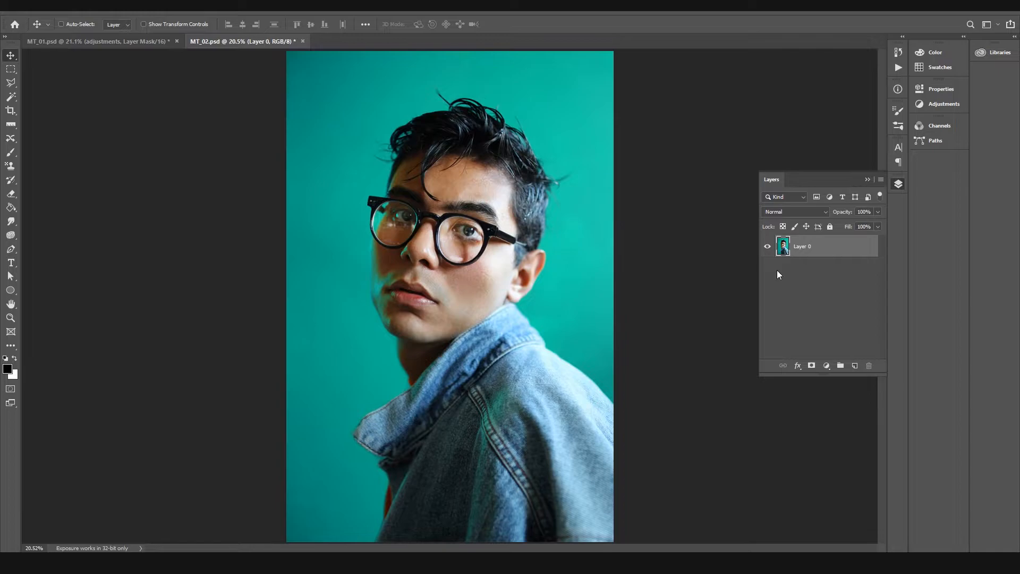
pyautogui.hotkey('ctrl', 'j')
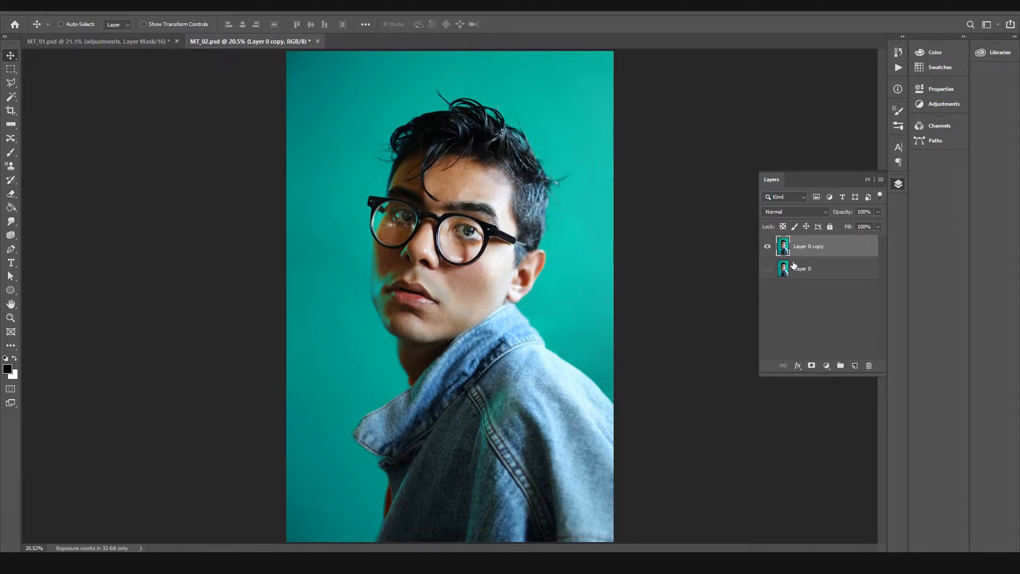
pyautogui.rightClick(806, 249)
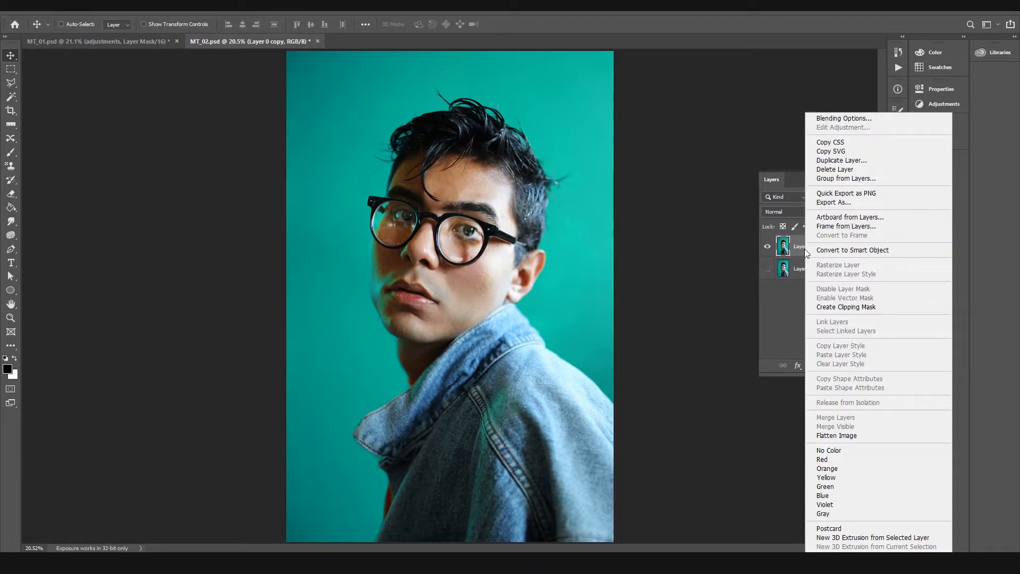
pyautogui.click(788, 302)
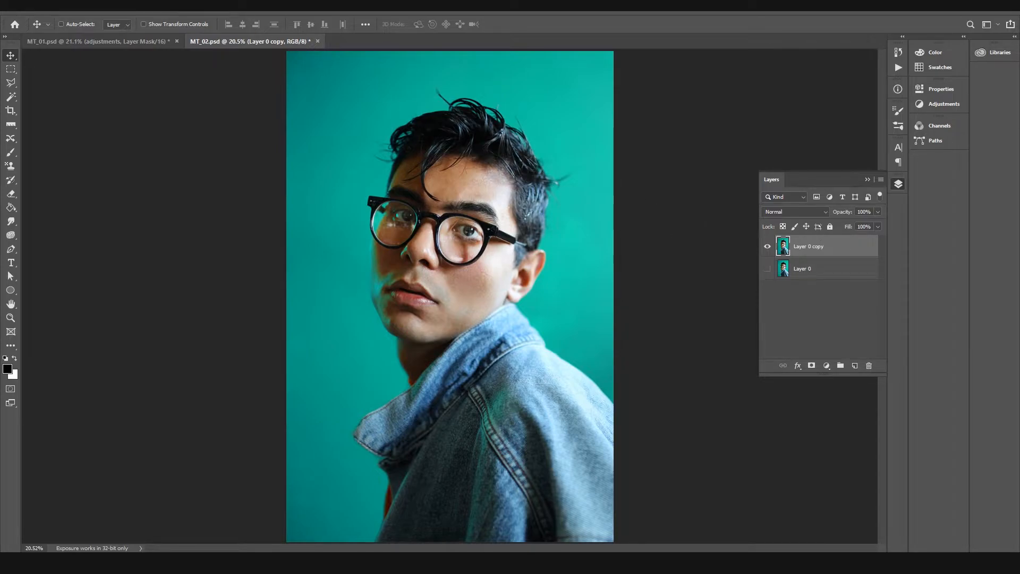
# Step: Open Color Range for Layer 0 copy, keeping Quick Mask as the selection preview
pyautogui.click(136, 5)
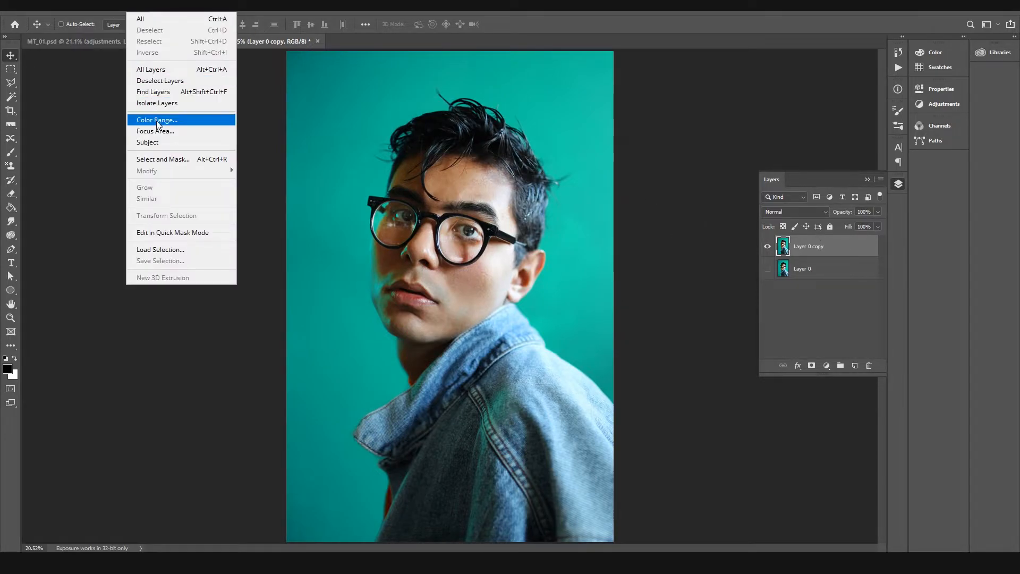
pyautogui.click(190, 122)
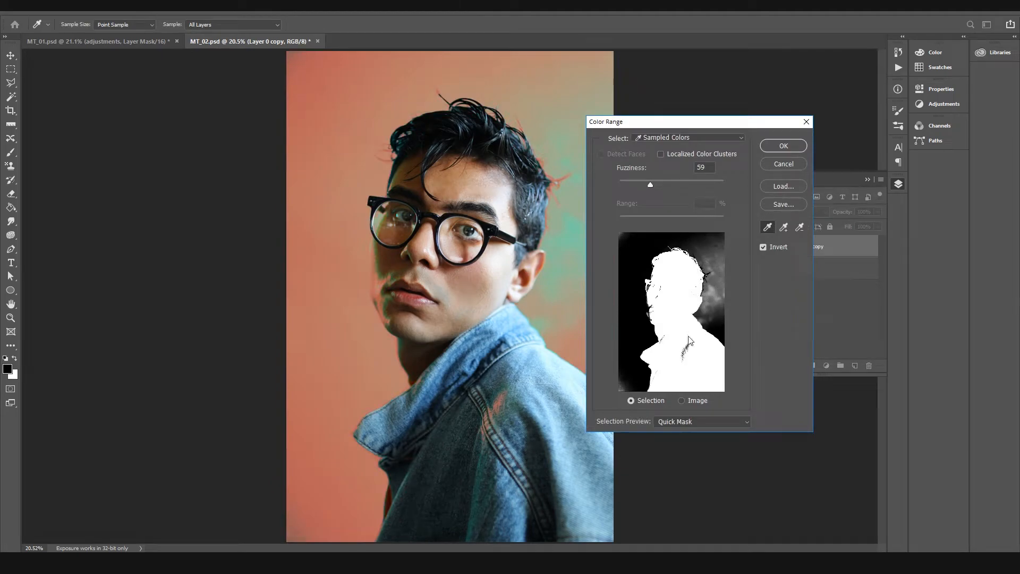
pyautogui.click(676, 426)
pyautogui.click(672, 423)
# Step: Try sampling the teal background at several spots around the head to compare the resulting Quick Mask previews
pyautogui.click(320, 166)
pyautogui.click(342, 113)
pyautogui.click(450, 78)
pyautogui.click(568, 121)
pyautogui.click(352, 68)
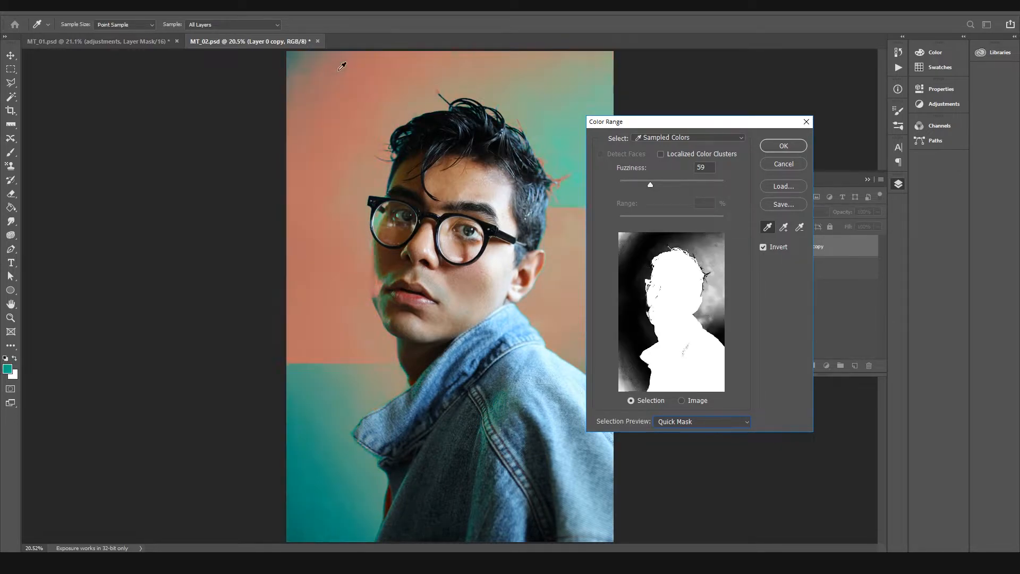
pyautogui.click(342, 66)
pyautogui.click(530, 77)
pyautogui.click(558, 102)
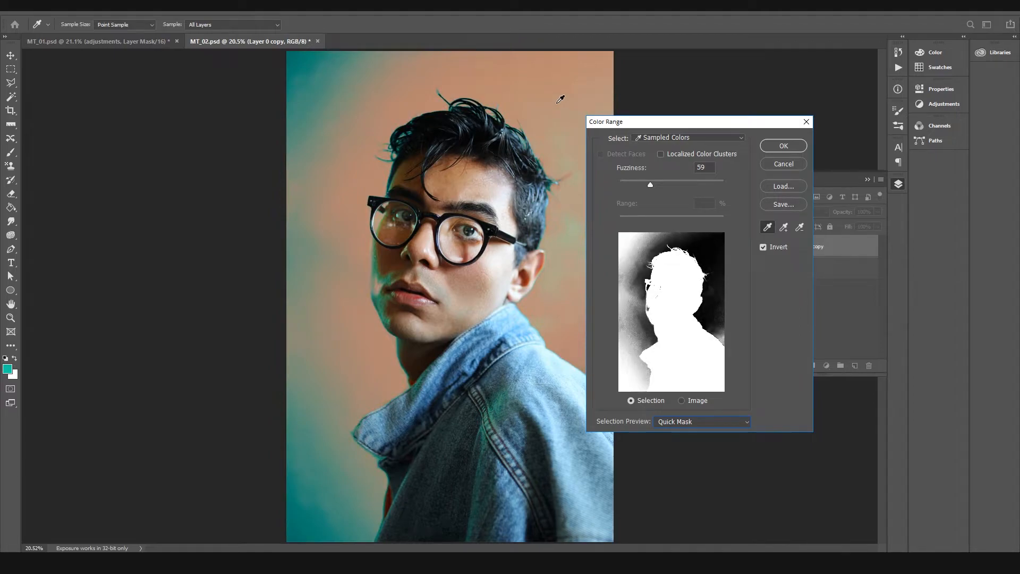
pyautogui.click(542, 79)
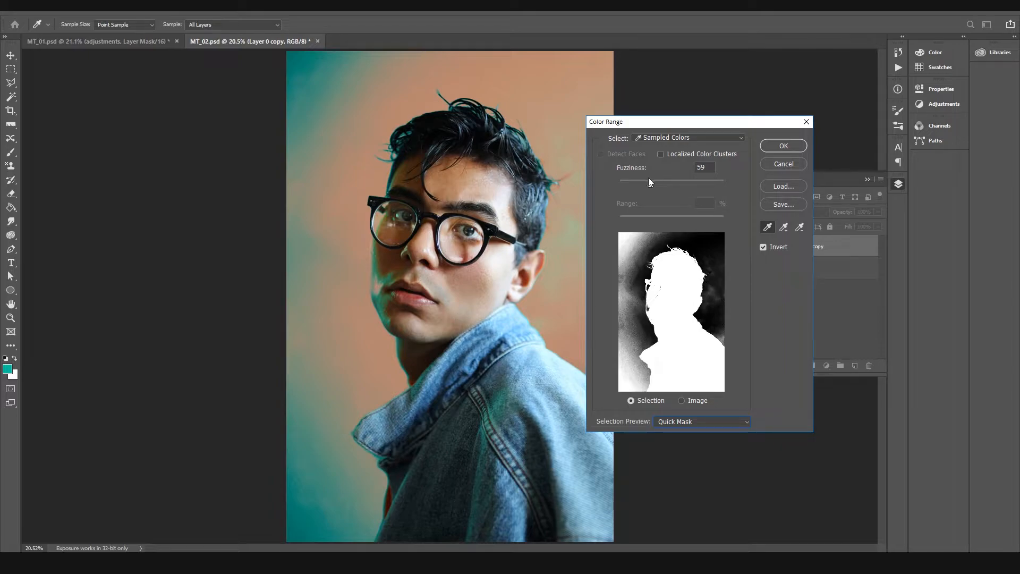
# Step: Set the fuzziness to 52 and sample both the dark teal near the image's upper-left corner and the brighter teal beside the ear
pyautogui.moveTo(649, 185)
pyautogui.mouseDown()
pyautogui.moveTo(670, 184)
pyautogui.moveTo(641, 184)
pyautogui.moveTo(712, 190)
pyautogui.moveTo(628, 190)
pyautogui.moveTo(744, 193)
pyautogui.moveTo(648, 186)
pyautogui.moveTo(643, 198)
pyautogui.moveTo(697, 199)
pyautogui.moveTo(630, 205)
pyautogui.moveTo(716, 205)
pyautogui.moveTo(647, 184)
pyautogui.mouseUp()
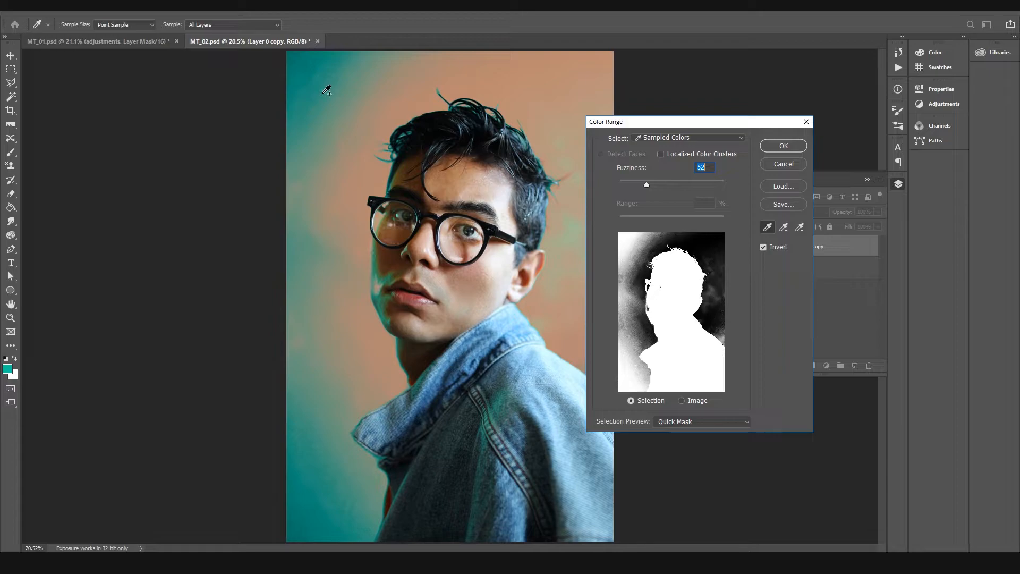
pyautogui.keyDown('shift'); pyautogui.click(310, 71); pyautogui.keyUp('shift')
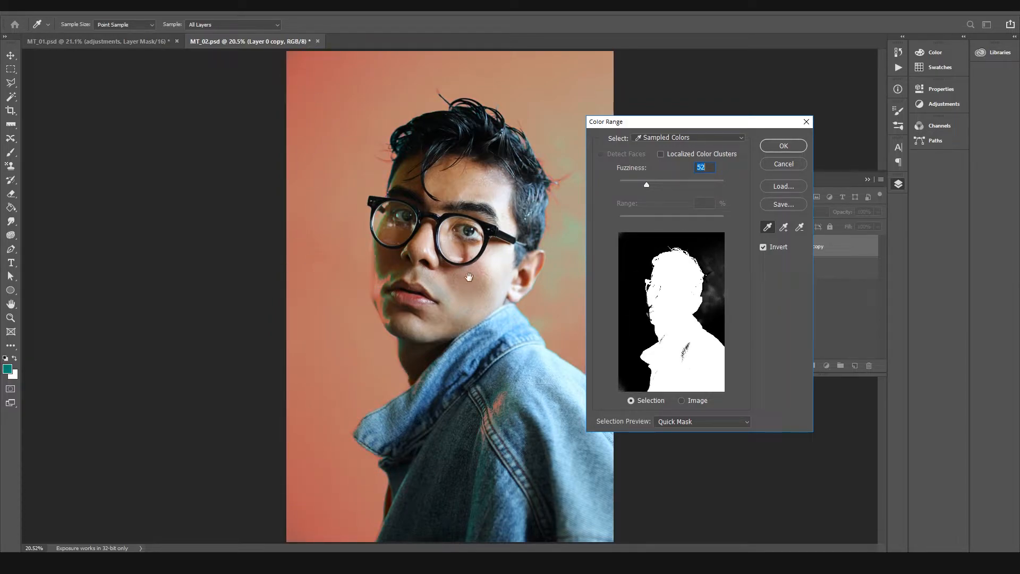
pyautogui.click(562, 235)
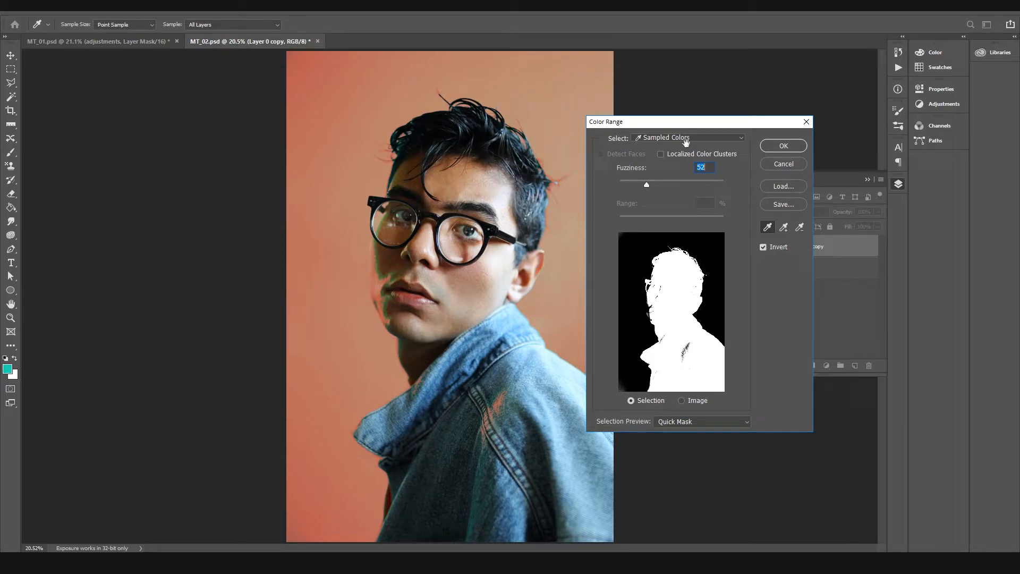
pyautogui.moveTo(663, 122); pyautogui.dragTo(766, 113)
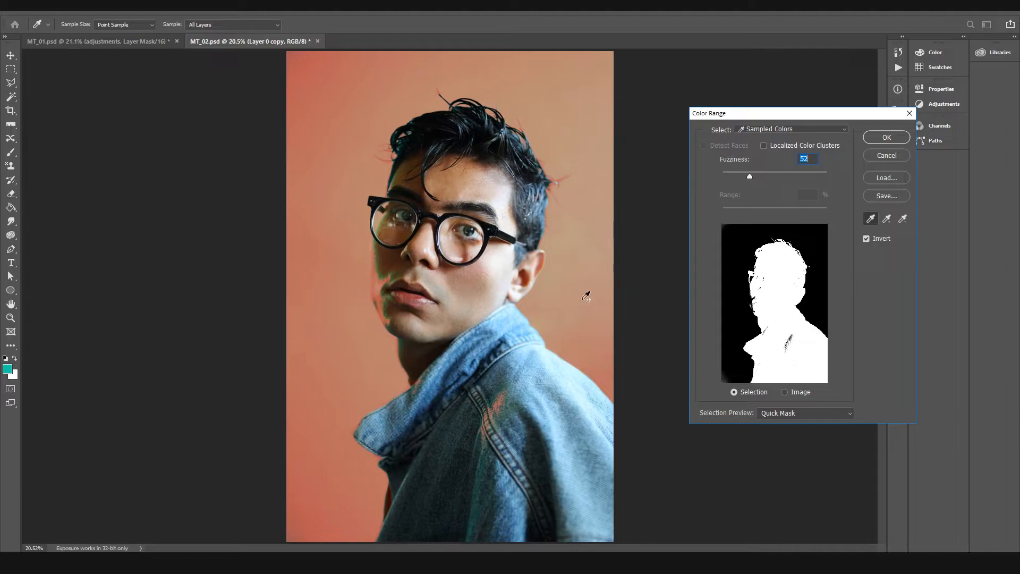
# Step: Compare the selection without inversion, restore Invert, and set the fuzziness to 51
pyautogui.click(866, 239)
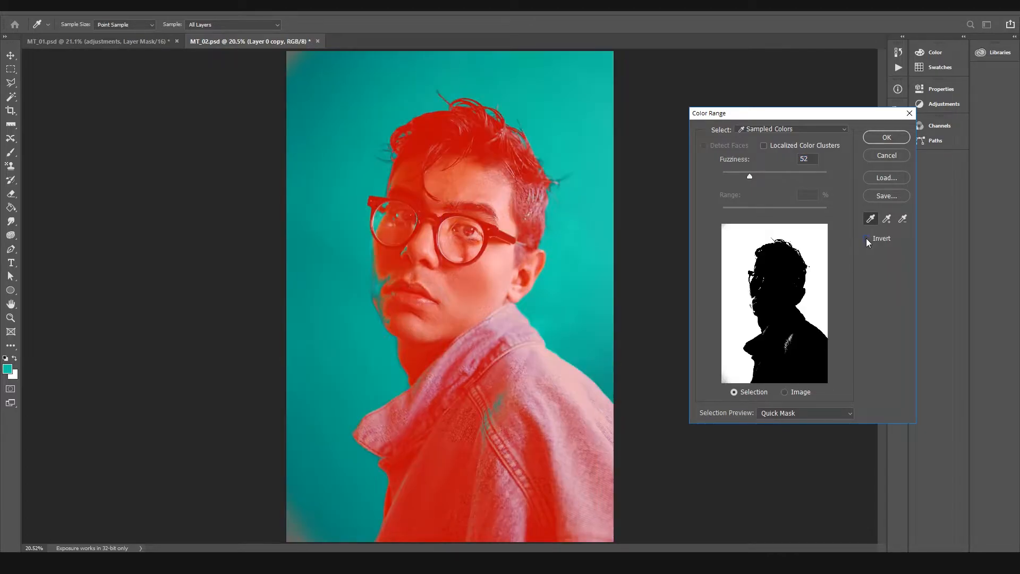
pyautogui.click(866, 238)
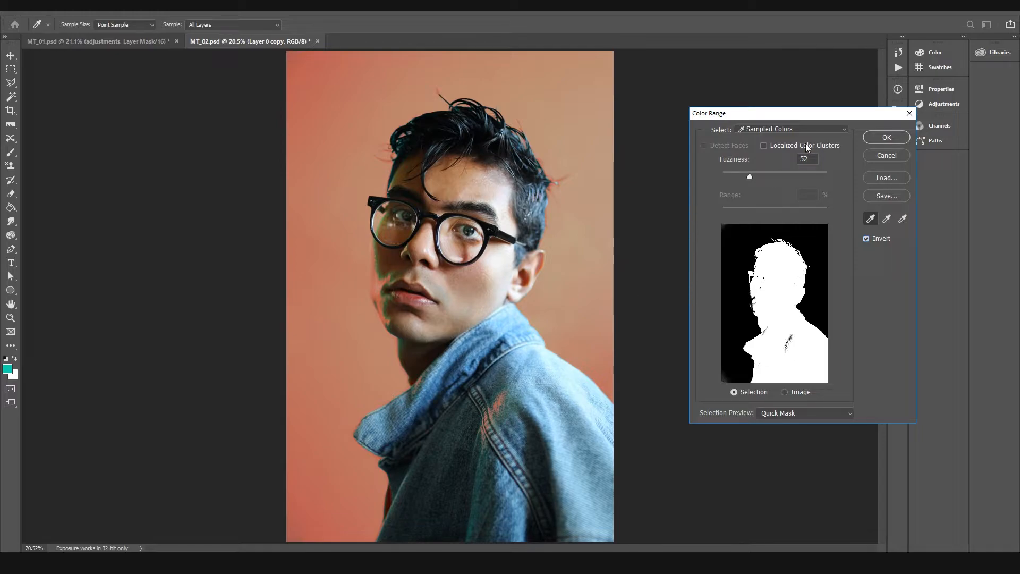
pyautogui.moveTo(755, 178); pyautogui.dragTo(690, 171)
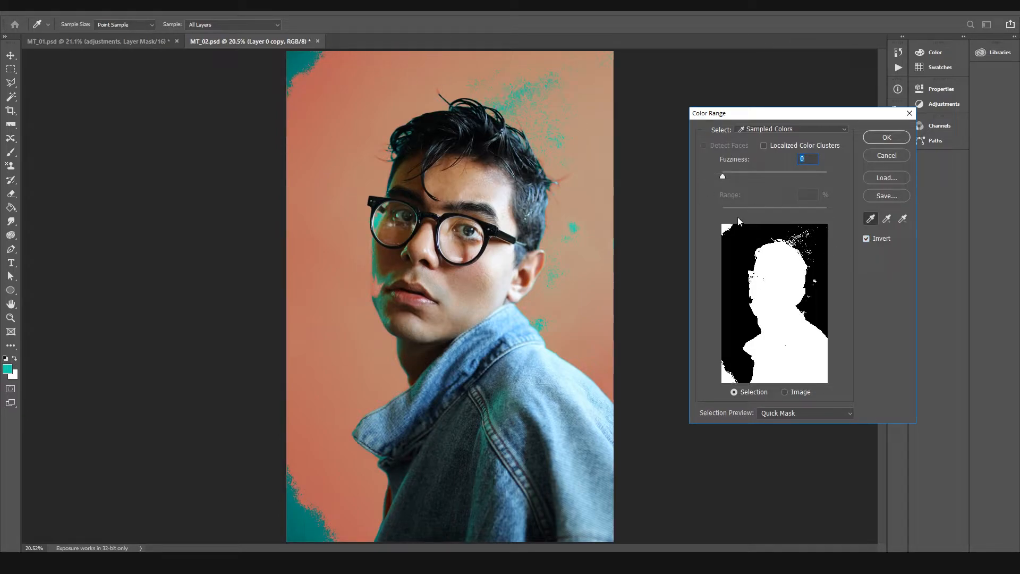
pyautogui.moveTo(725, 176); pyautogui.dragTo(747, 176)
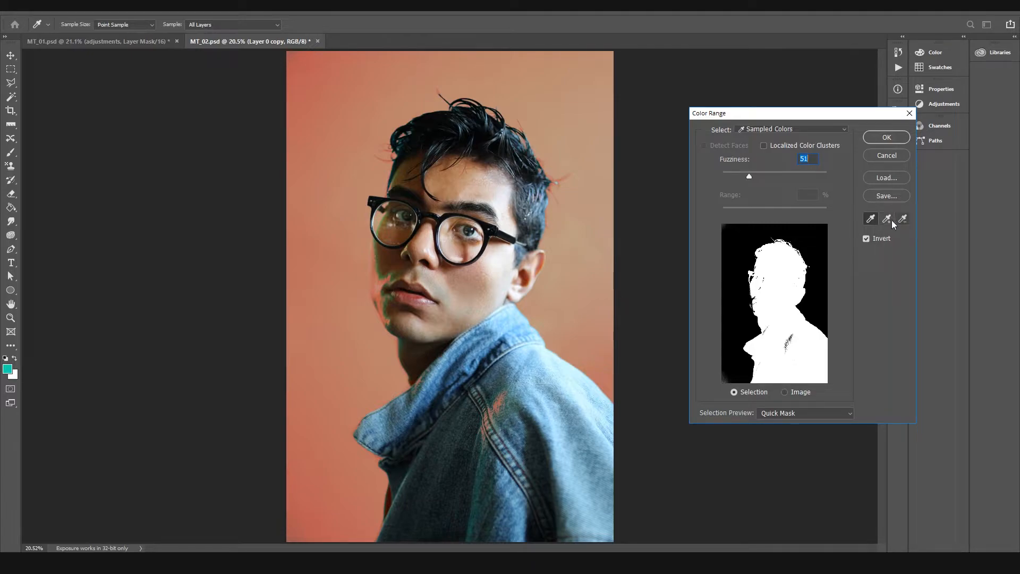
# Step: Resample the dark teal in the image's upper-left corner, accept the Color Range selection and mask Layer 0 copy with it
pyautogui.press('alt')
pyautogui.keyDown('alt'); pyautogui.click(325, 93); pyautogui.keyUp('alt')
pyautogui.keyDown('shift'); pyautogui.click(308, 62); pyautogui.keyUp('shift')
pyautogui.click(761, 128)
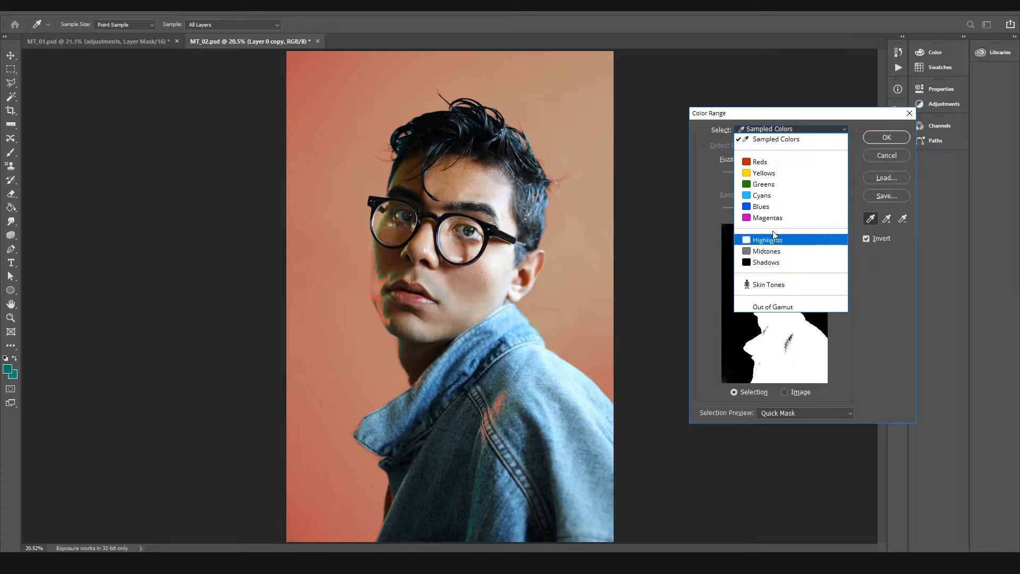
pyautogui.click(764, 136)
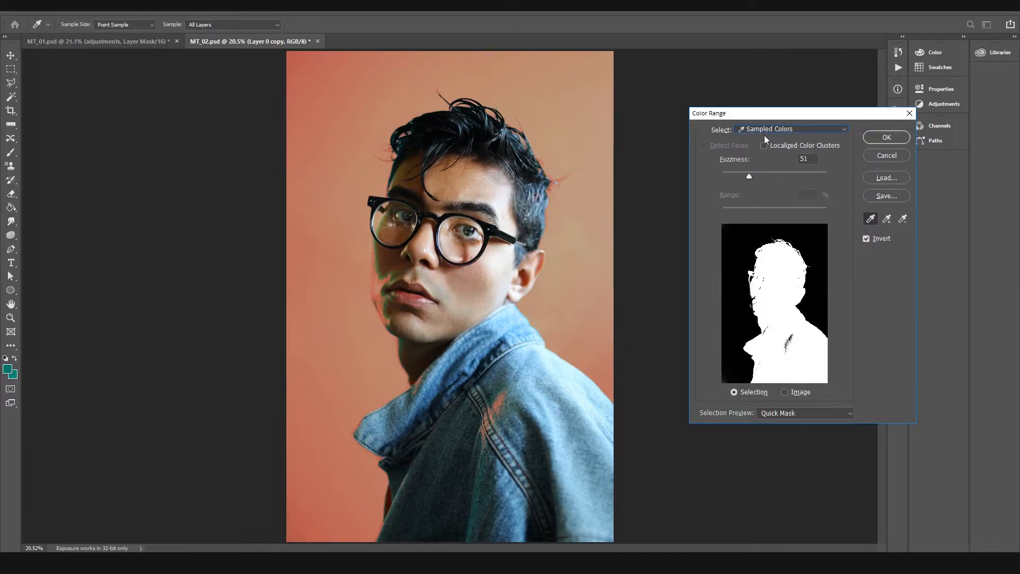
pyautogui.click(883, 140)
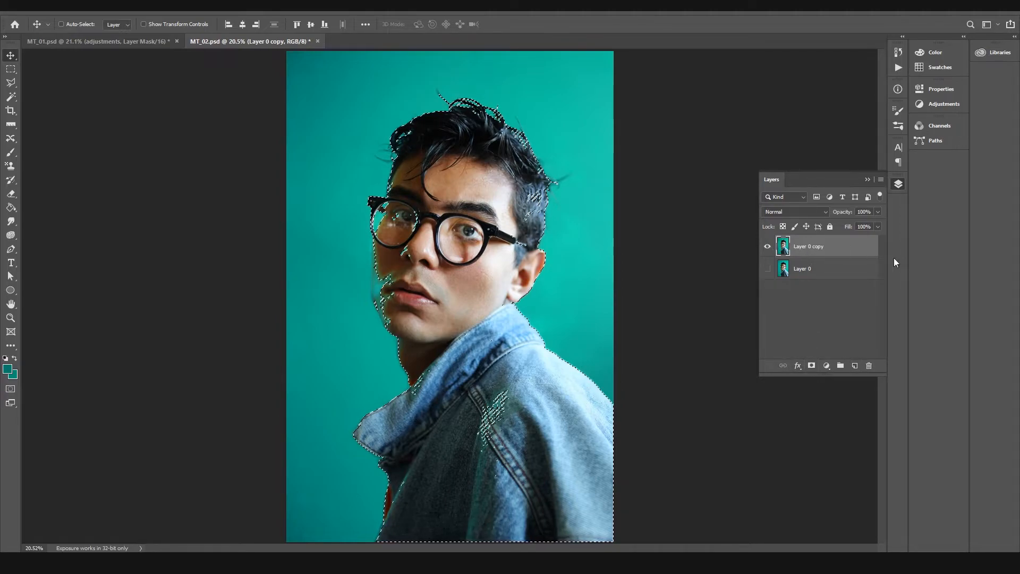
pyautogui.click(811, 366)
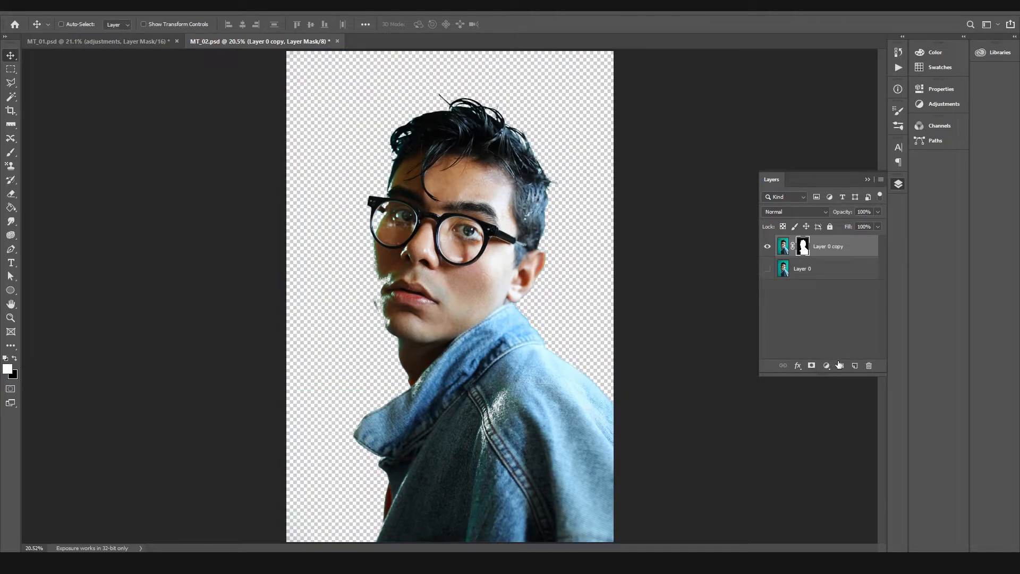
# Step: Add a new layer beneath the masked portrait and fill it with black
pyautogui.click(855, 366)
pyautogui.moveTo(795, 251); pyautogui.dragTo(788, 275)
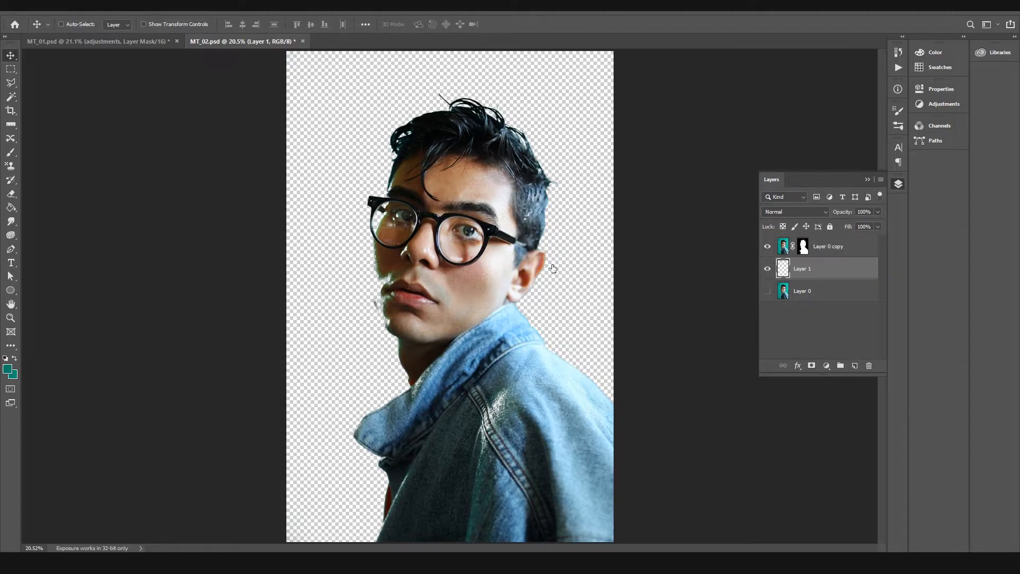
pyautogui.press('d')
pyautogui.press('g')
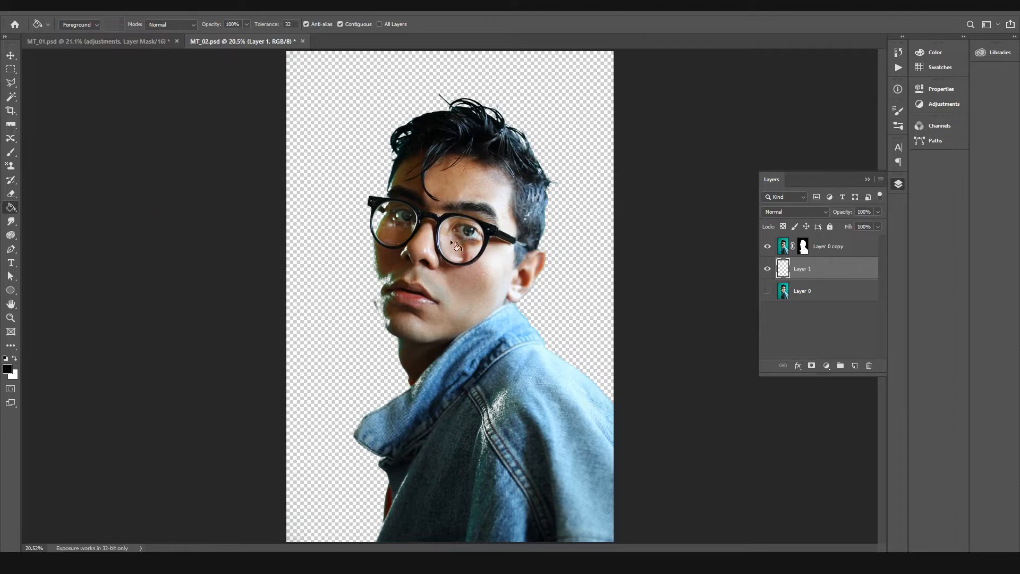
pyautogui.click(417, 312)
# Step: Select the layer mask of Layer 0 copy and set the Brush to paint black near the hair edge
pyautogui.press('z')
pyautogui.moveTo(449, 95); pyautogui.dragTo(451, 96)
pyautogui.moveTo(392, 360); pyautogui.dragTo(239, 381)
pyautogui.moveTo(588, 296); pyautogui.dragTo(453, 362)
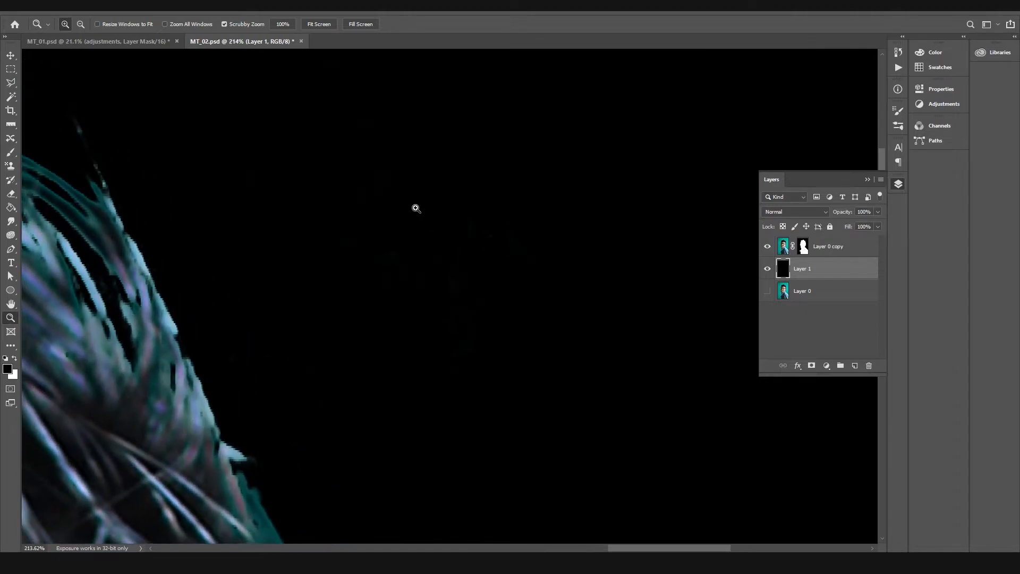
pyautogui.click(804, 248)
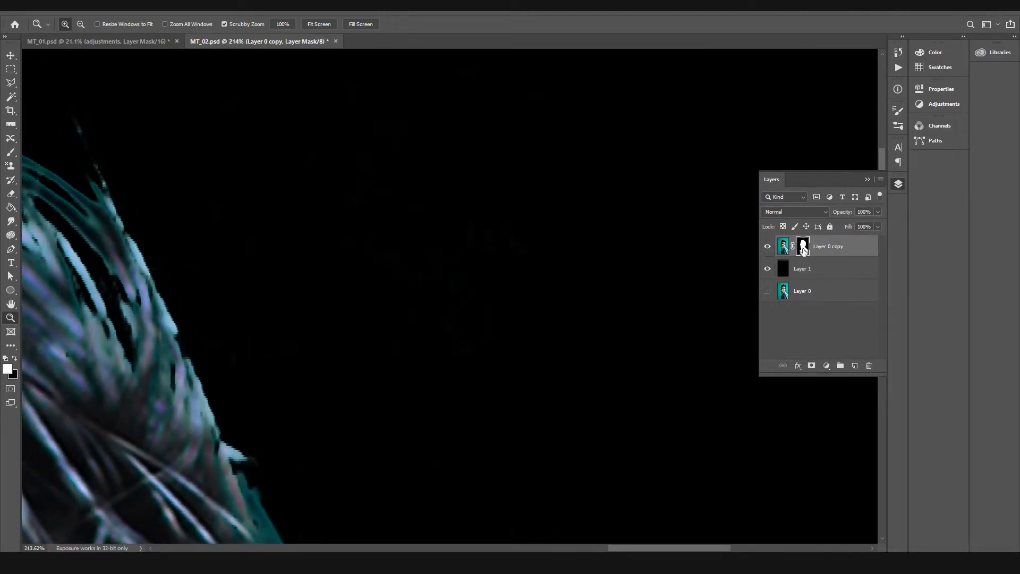
pyautogui.press('b')
pyautogui.press('x')
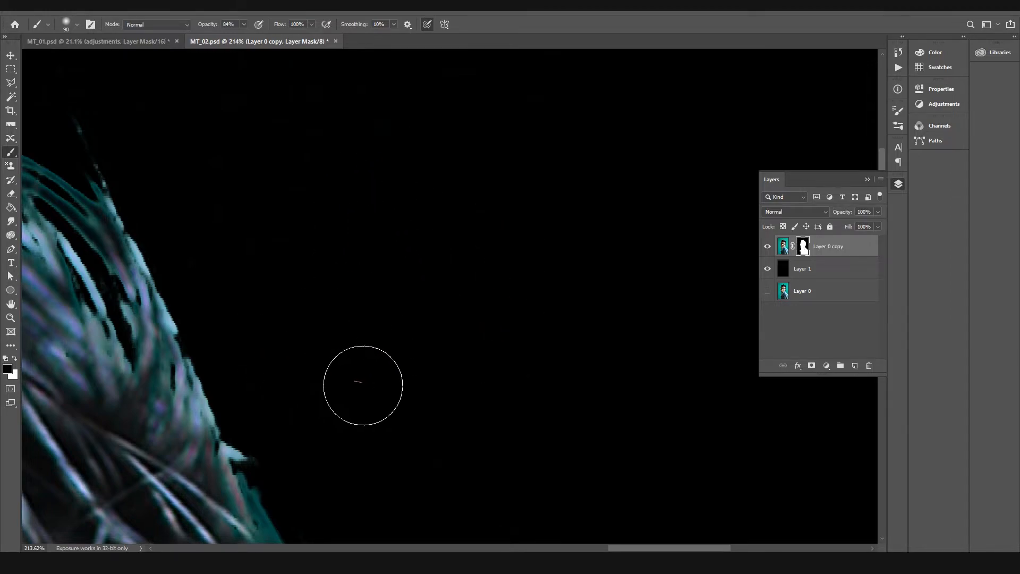
# Step: Enlarge the soft brush to 400 px and paint black on the mask over the background beside the hair
pyautogui.press('z')
pyautogui.moveTo(511, 264); pyautogui.dragTo(453, 280)
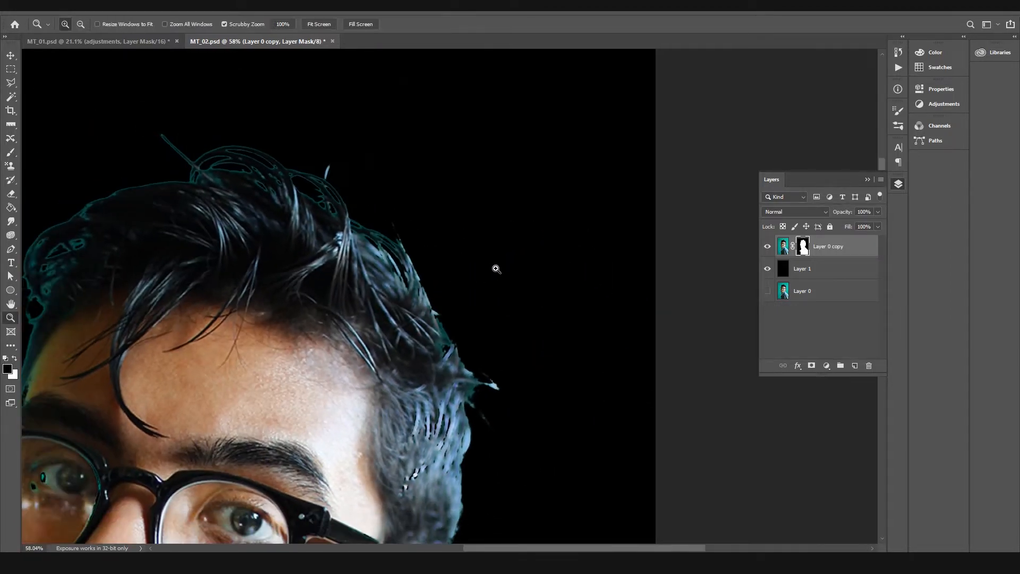
pyautogui.press('b')
pyautogui.press(']')
pyautogui.press(']')
pyautogui.press(']')
pyautogui.press(']')
pyautogui.press(']')
pyautogui.press(']')
pyautogui.press(']')
pyautogui.press(']')
pyautogui.press(']')
pyautogui.press(']')
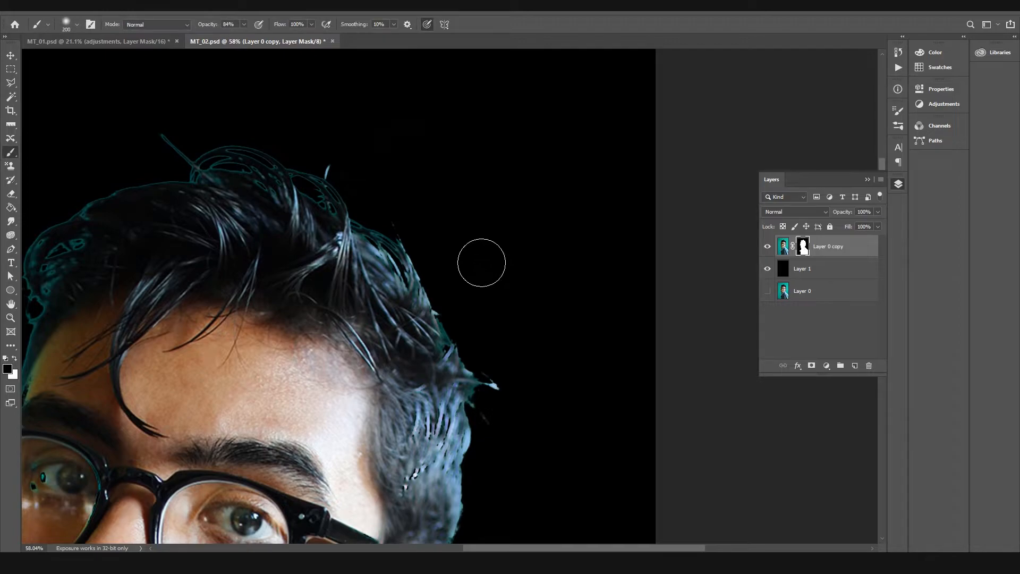
pyautogui.moveTo(451, 207); pyautogui.dragTo(528, 311)
pyautogui.press('space')
pyautogui.moveTo(565, 372)
pyautogui.mouseDown()
pyautogui.moveTo(519, 110)
pyautogui.moveTo(490, 208)
pyautogui.mouseUp()
pyautogui.press('space')
pyautogui.moveTo(439, 235); pyautogui.dragTo(717, 217)
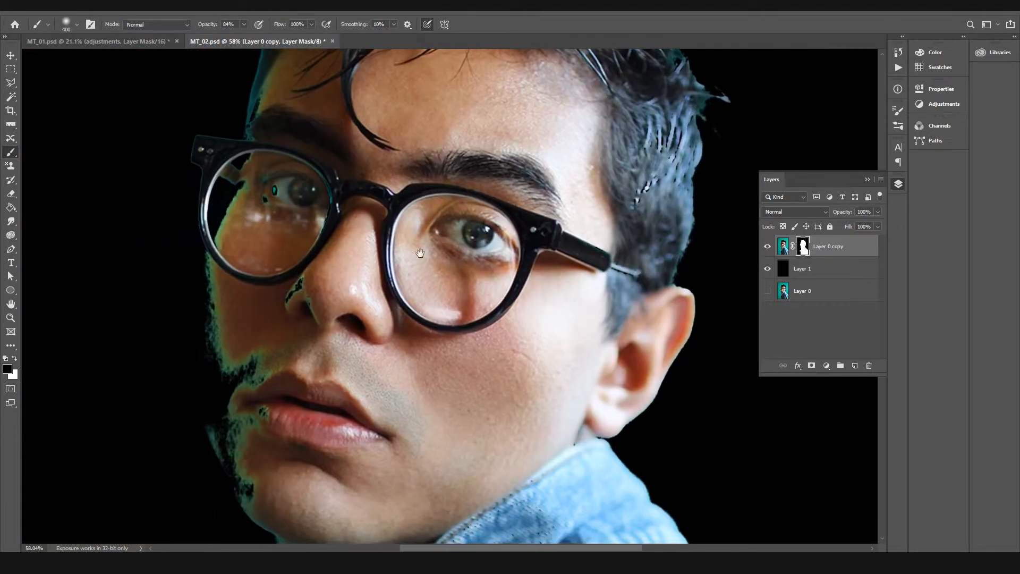
# Step: Clean the mask with black over leftover background around the jaw, cheek and far side of the hair
pyautogui.press('space')
pyautogui.moveTo(267, 403); pyautogui.dragTo(325, 162)
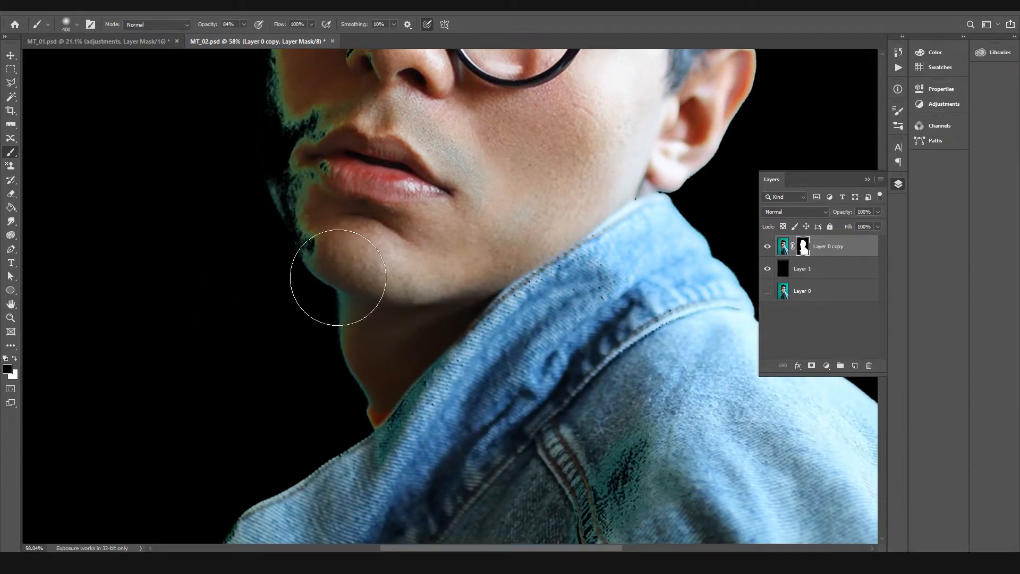
pyautogui.press('space')
pyautogui.moveTo(354, 242); pyautogui.dragTo(404, 469)
pyautogui.moveTo(377, 268); pyautogui.dragTo(406, 446)
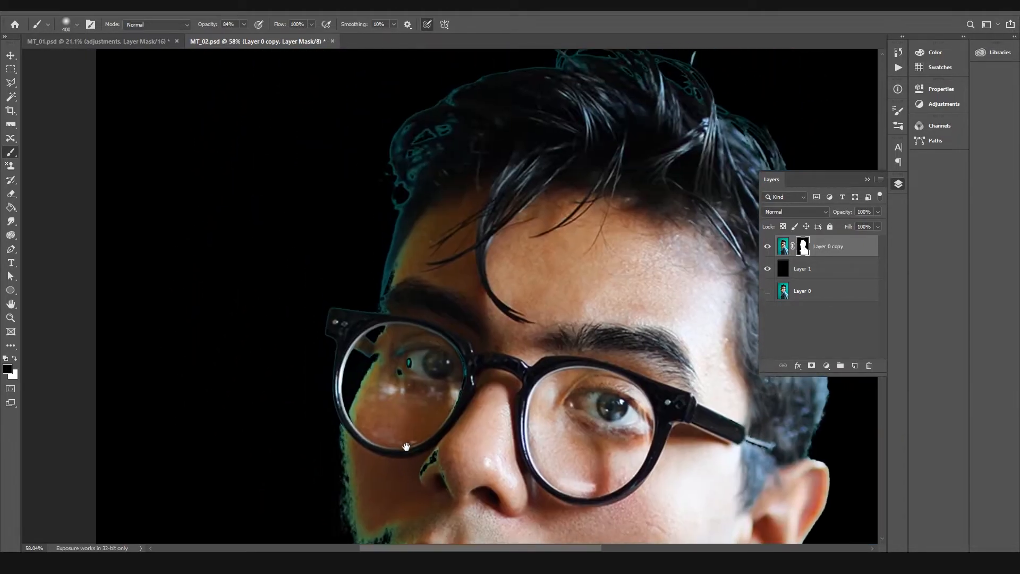
pyautogui.press('space')
pyautogui.moveTo(337, 177); pyautogui.dragTo(272, 334)
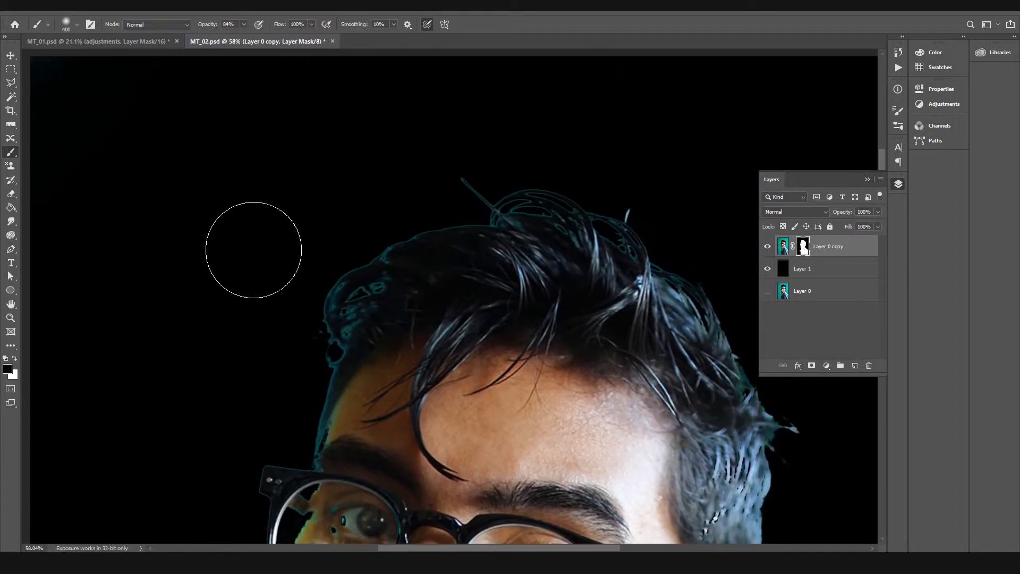
pyautogui.press('space')
pyautogui.moveTo(480, 382); pyautogui.dragTo(337, 227)
# Step: Show Layer 0 and compare the original portrait with the cutout over black
pyautogui.click(767, 291)
pyautogui.click(767, 248)
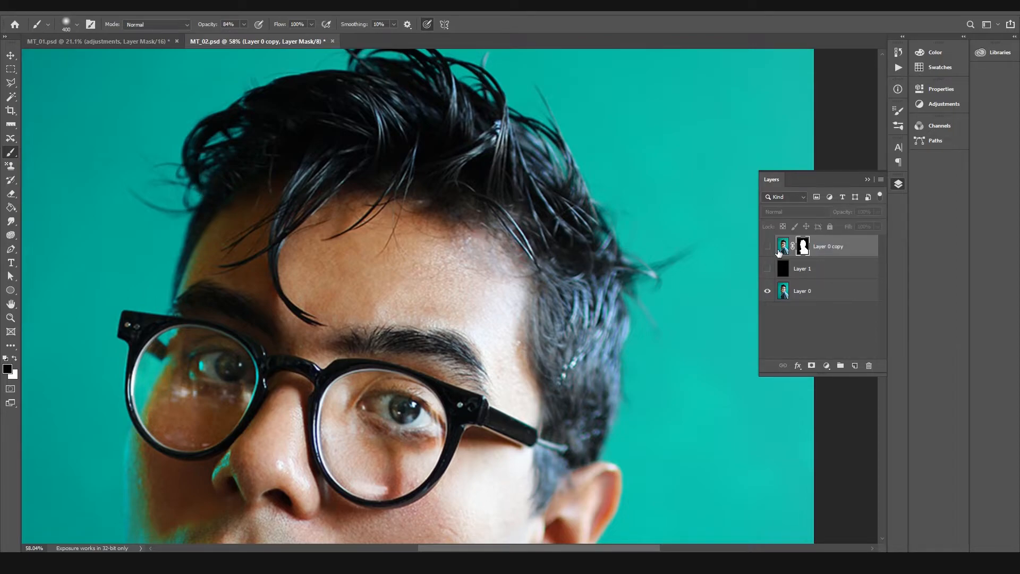
pyautogui.click(766, 267)
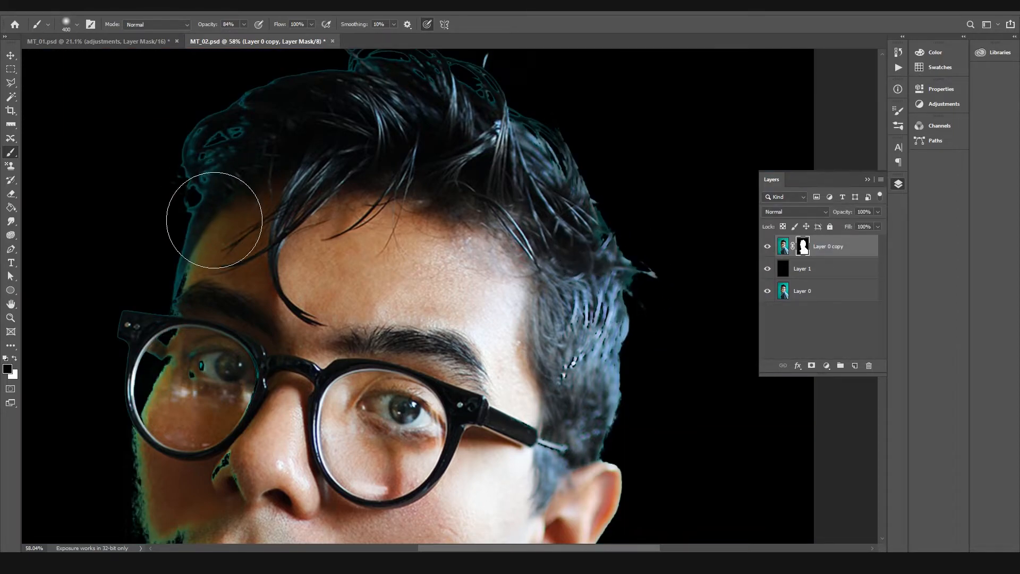
# Step: Target the image of Layer 0 copy and set the brush hardness to 100%
pyautogui.hotkey('ctrl', '2')
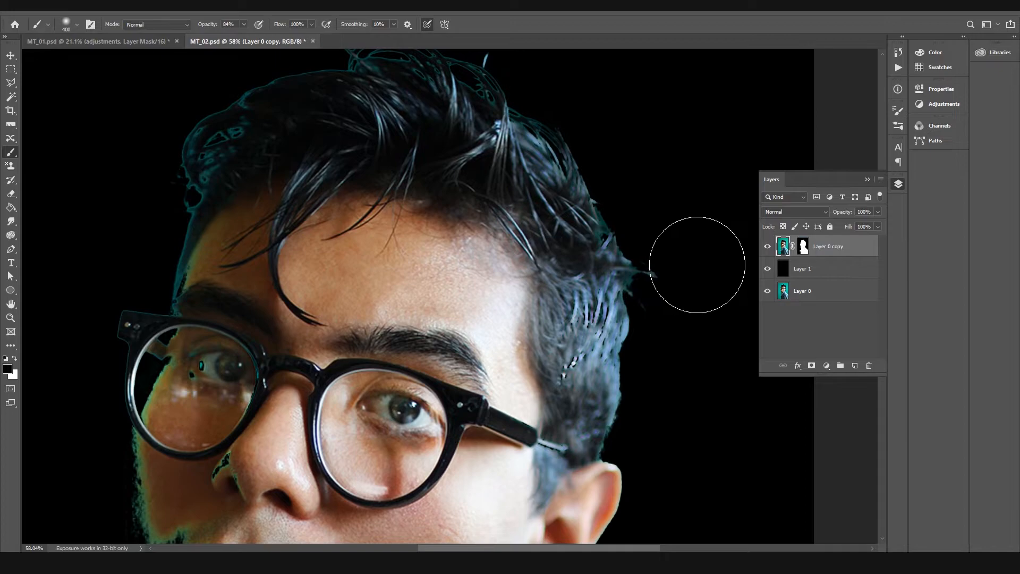
pyautogui.rightClick(704, 263)
pyautogui.moveTo(760, 314); pyautogui.dragTo(822, 314)
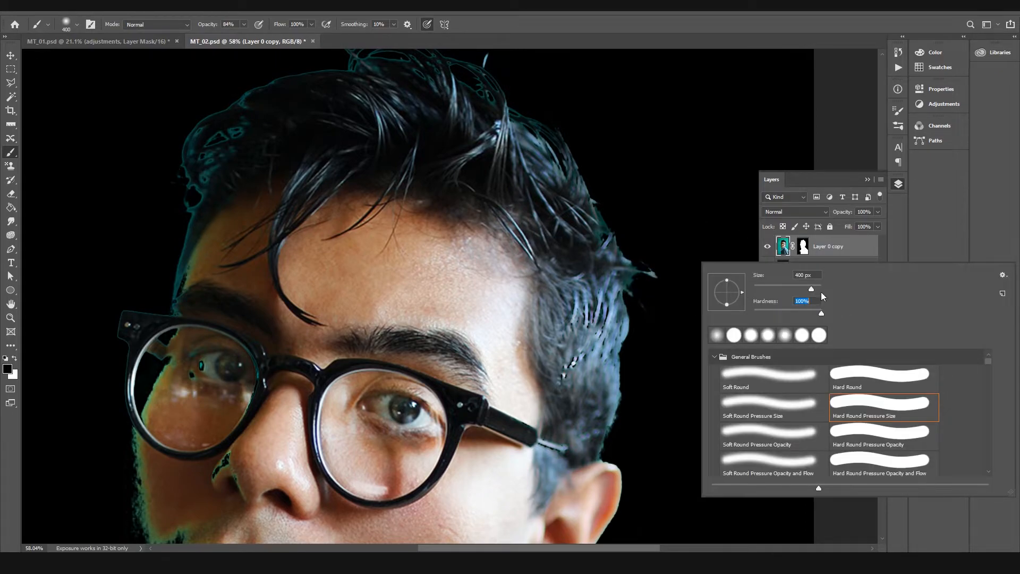
pyautogui.press('Return')
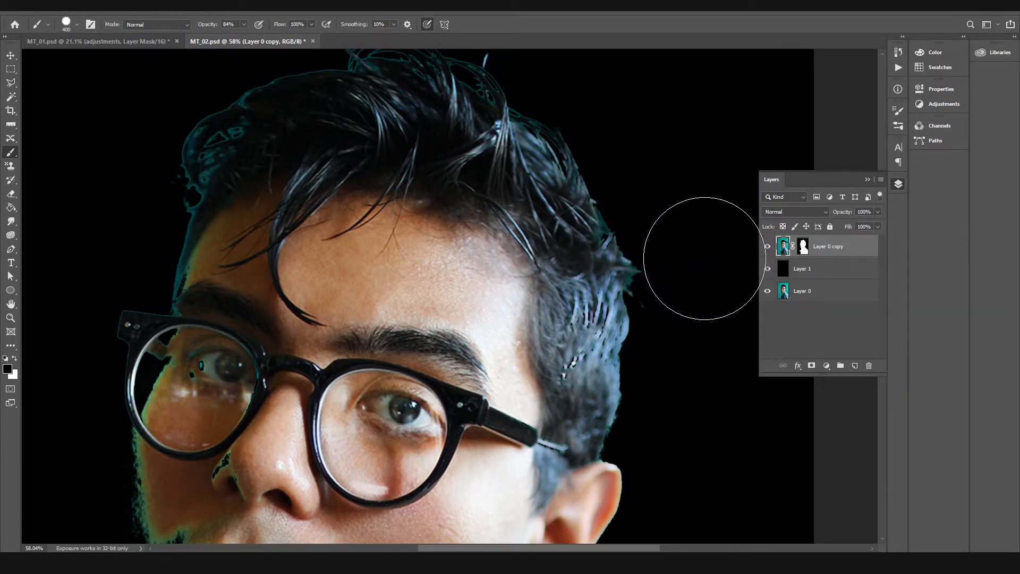
# Step: Target Layer 0 copy's mask and paint white with the hard 400 px brush over the holes inside the face, hair and jacket
pyautogui.hotkey('ctrl', 'space')
pyautogui.moveTo(521, 183); pyautogui.dragTo(494, 189)
pyautogui.moveTo(369, 256); pyautogui.dragTo(443, 241)
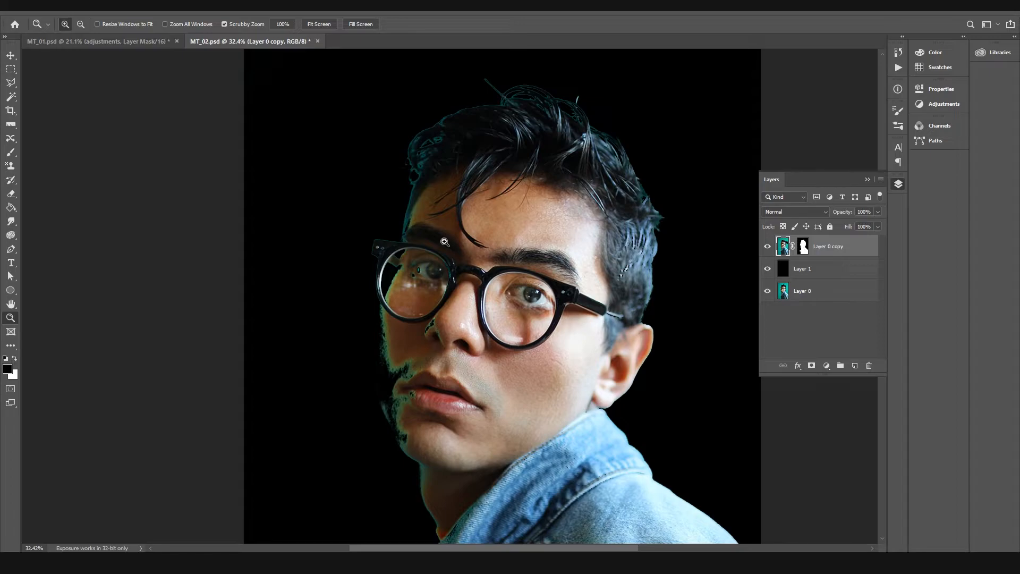
pyautogui.press('b')
pyautogui.moveTo(615, 297); pyautogui.dragTo(538, 212)
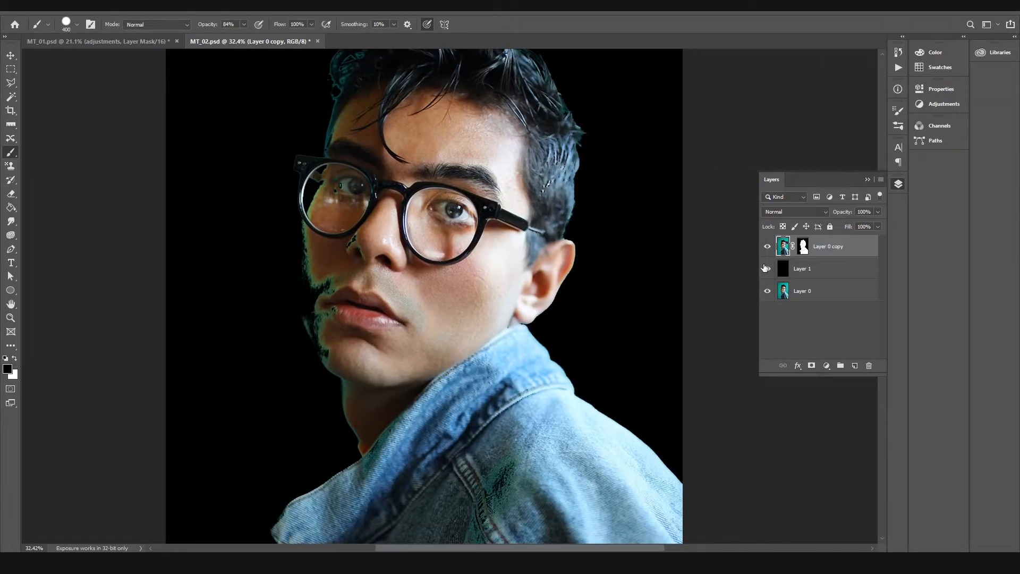
pyautogui.click(802, 245)
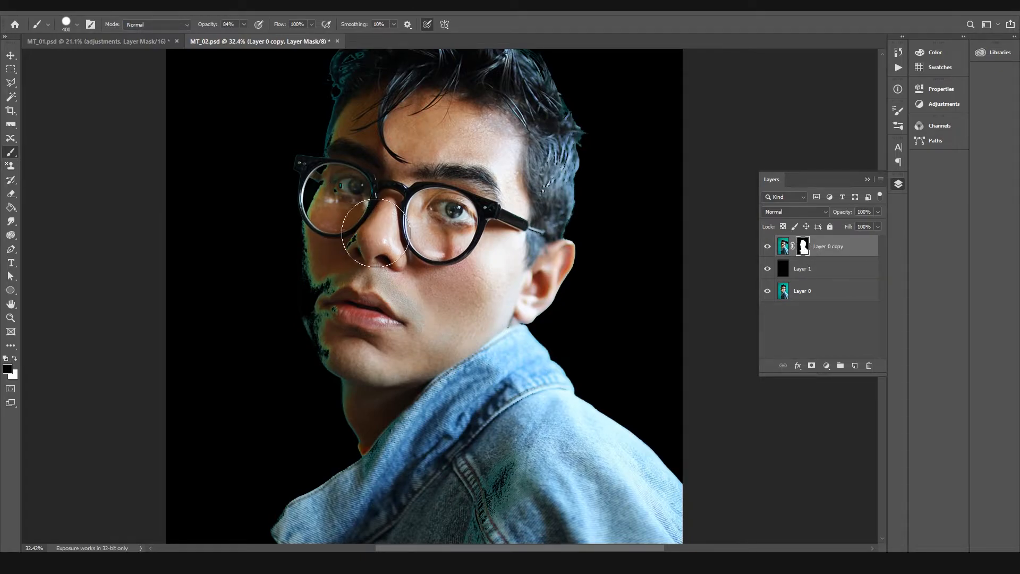
pyautogui.press('x')
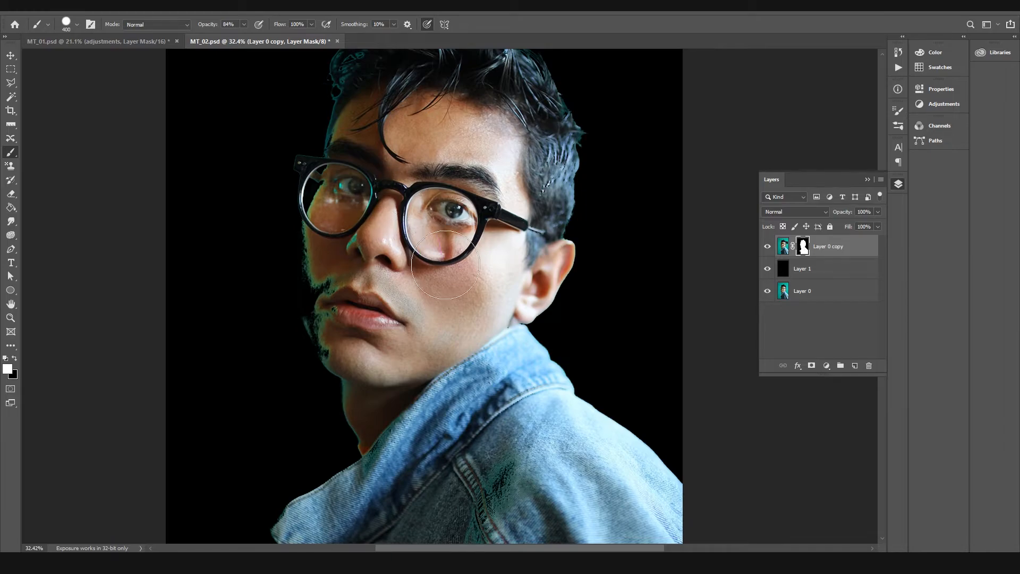
pyautogui.moveTo(525, 161); pyautogui.dragTo(516, 267)
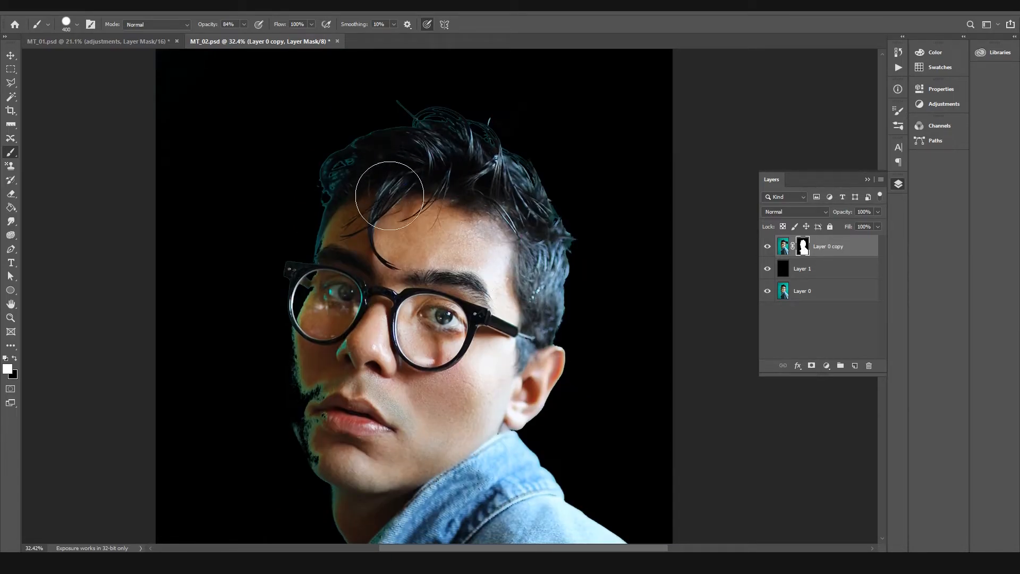
pyautogui.moveTo(400, 260); pyautogui.dragTo(411, 69)
pyautogui.moveTo(483, 382)
pyautogui.mouseDown()
pyautogui.moveTo(476, 298)
pyautogui.moveTo(523, 171)
pyautogui.mouseUp()
pyautogui.moveTo(552, 201)
pyautogui.mouseDown()
pyautogui.moveTo(588, 176)
pyautogui.moveTo(530, 234)
pyautogui.moveTo(590, 53)
pyautogui.moveTo(526, 365)
pyautogui.mouseUp()
pyautogui.moveTo(415, 354); pyautogui.dragTo(390, 368)
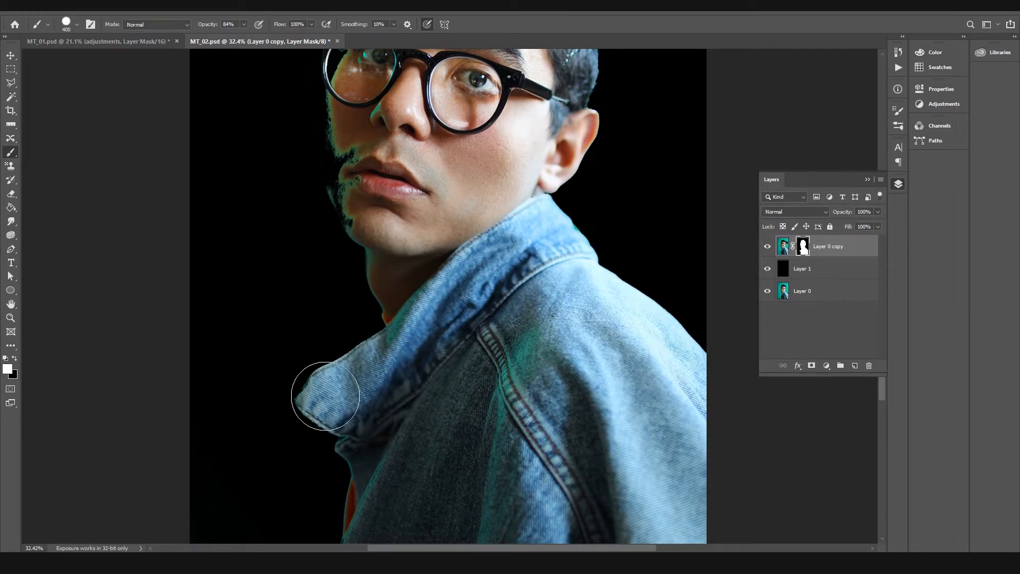
# Step: Reduce the brush to 150 px, soften its hardness and try a white stroke along the jacket collar's tip
pyautogui.press('[')
pyautogui.press('[')
pyautogui.press('[')
pyautogui.press('[')
pyautogui.press('[')
pyautogui.press('[')
pyautogui.rightClick(374, 413)
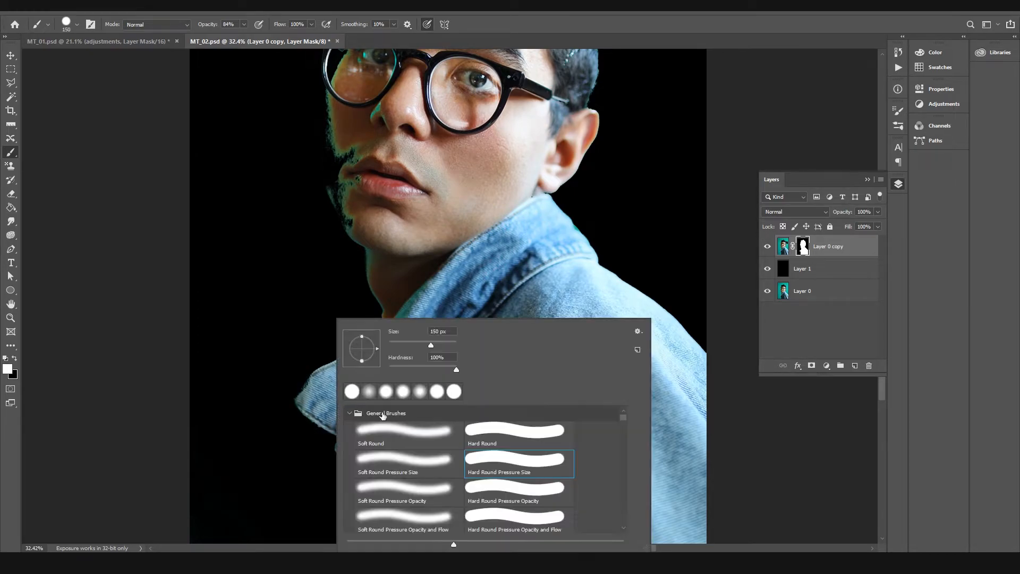
pyautogui.click(404, 369)
pyautogui.click(106, 313)
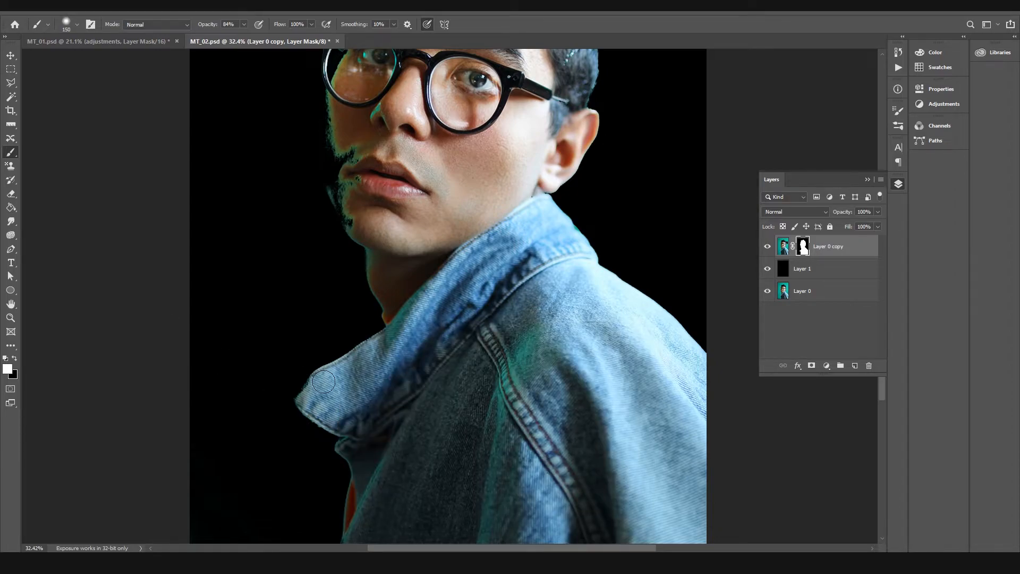
pyautogui.moveTo(319, 384); pyautogui.dragTo(305, 398)
pyautogui.hotkey('ctrl', 'z')
# Step: Raise the brush hardness and paint white on the mask at the jacket collar's tip
pyautogui.rightClick(328, 402)
pyautogui.click(433, 369)
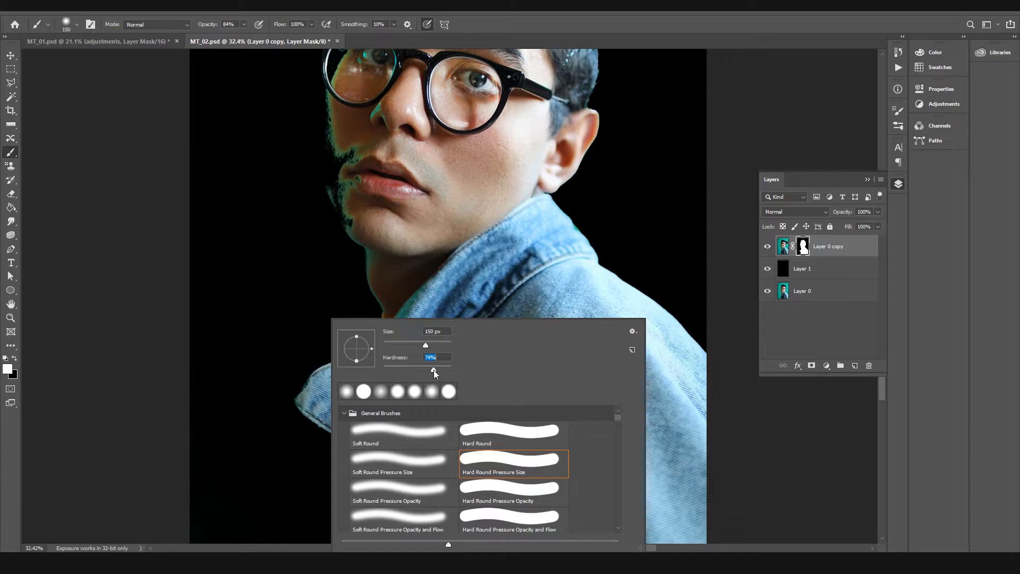
pyautogui.click(550, 275)
pyautogui.moveTo(321, 392); pyautogui.dragTo(319, 395)
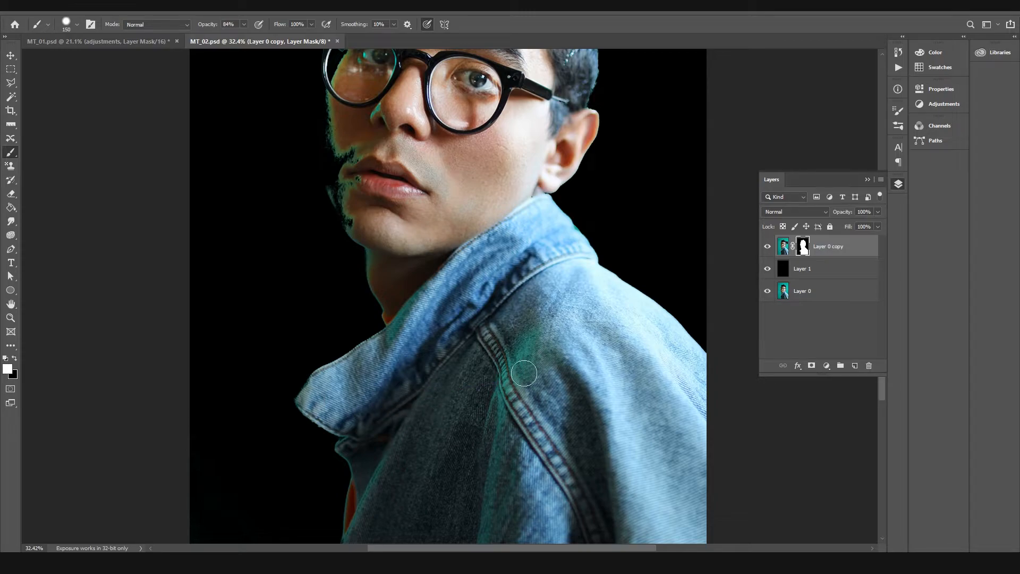
# Step: Hide Layer 1 and Layer 0 copy, and select the original portrait on Layer 0
pyautogui.moveTo(501, 246); pyautogui.dragTo(491, 449)
pyautogui.moveTo(471, 261); pyautogui.dragTo(479, 359)
pyautogui.moveTo(486, 321); pyautogui.dragTo(506, 258)
pyautogui.moveTo(379, 179); pyautogui.dragTo(380, 178)
pyautogui.moveTo(441, 350); pyautogui.dragTo(492, 188)
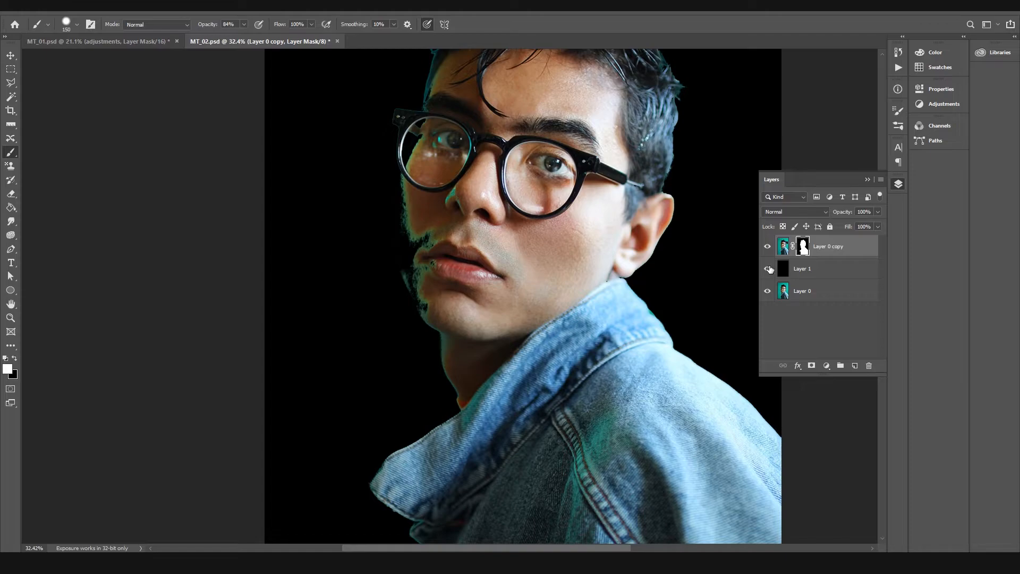
pyautogui.moveTo(769, 269); pyautogui.dragTo(780, 250)
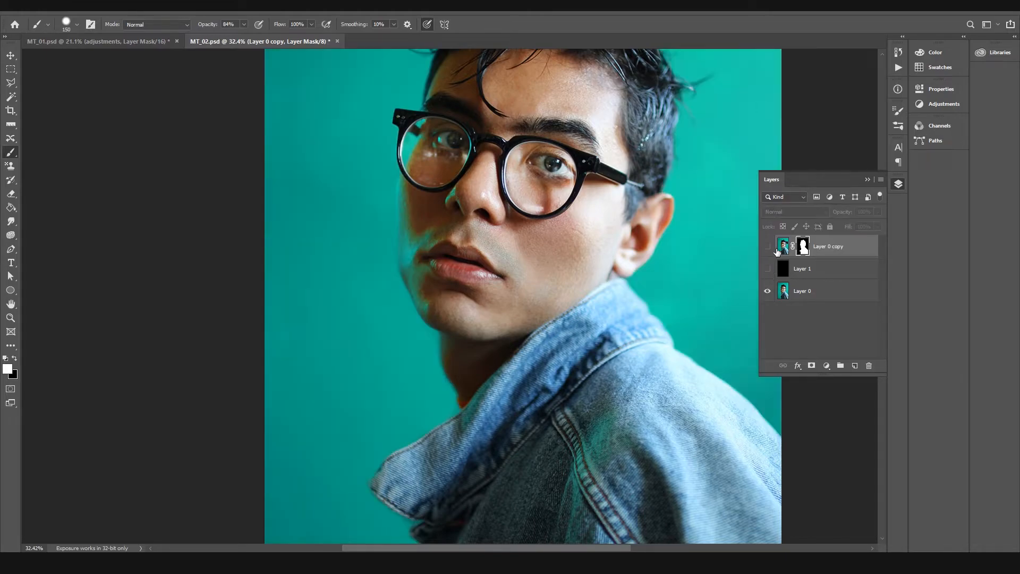
pyautogui.click(808, 293)
# Step: Start a Pen path with an anchor outside the canvas beside the portrait and lead it to the hairline at the temple
pyautogui.press('z')
pyautogui.moveTo(481, 213); pyautogui.dragTo(487, 221)
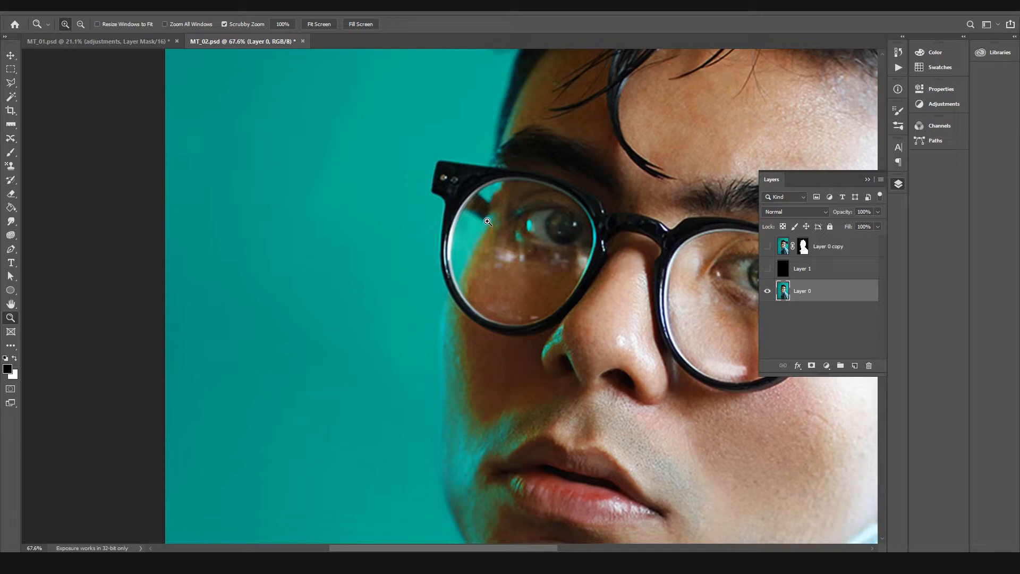
pyautogui.scroll(-4, 529, 207)
pyautogui.moveTo(480, 184); pyautogui.dragTo(487, 213)
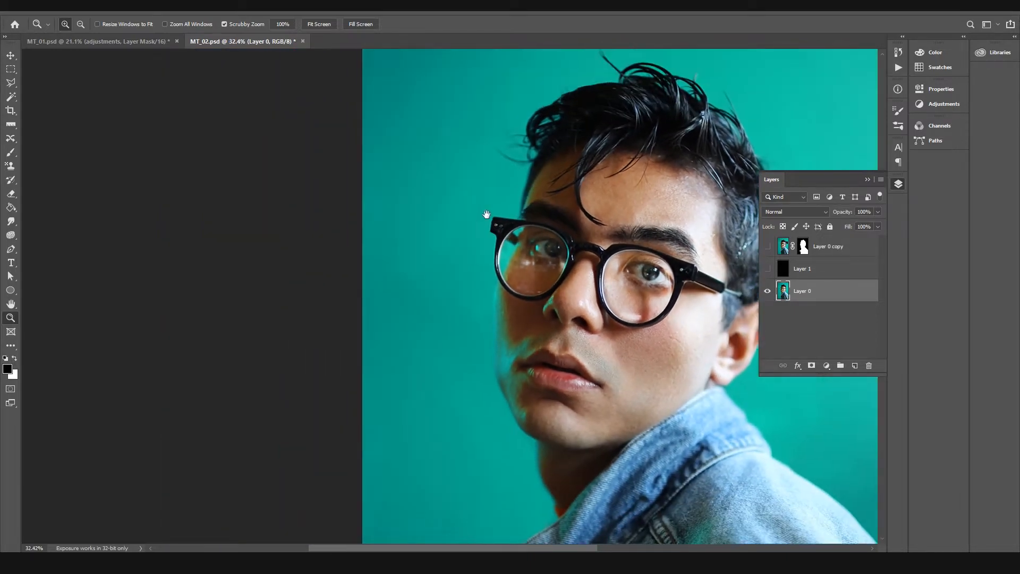
pyautogui.press('p')
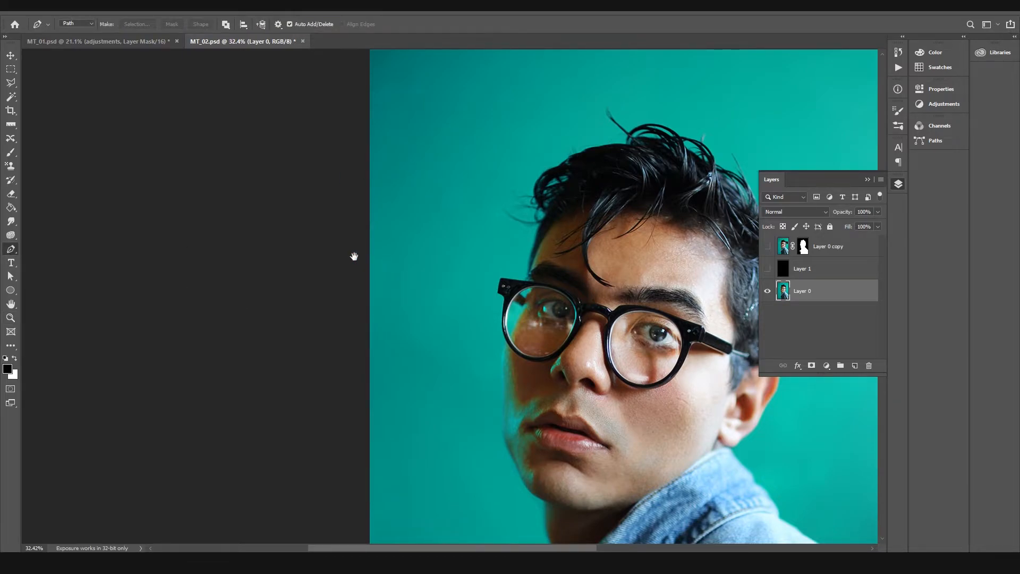
pyautogui.moveTo(408, 258); pyautogui.dragTo(325, 228)
pyautogui.click(272, 128)
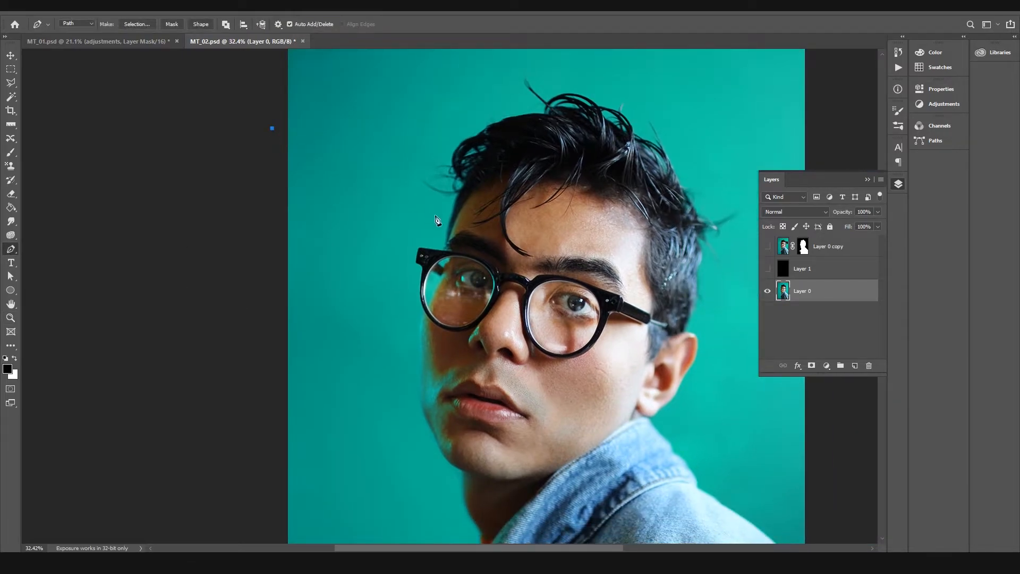
pyautogui.press('z')
pyautogui.moveTo(448, 224); pyautogui.dragTo(499, 239)
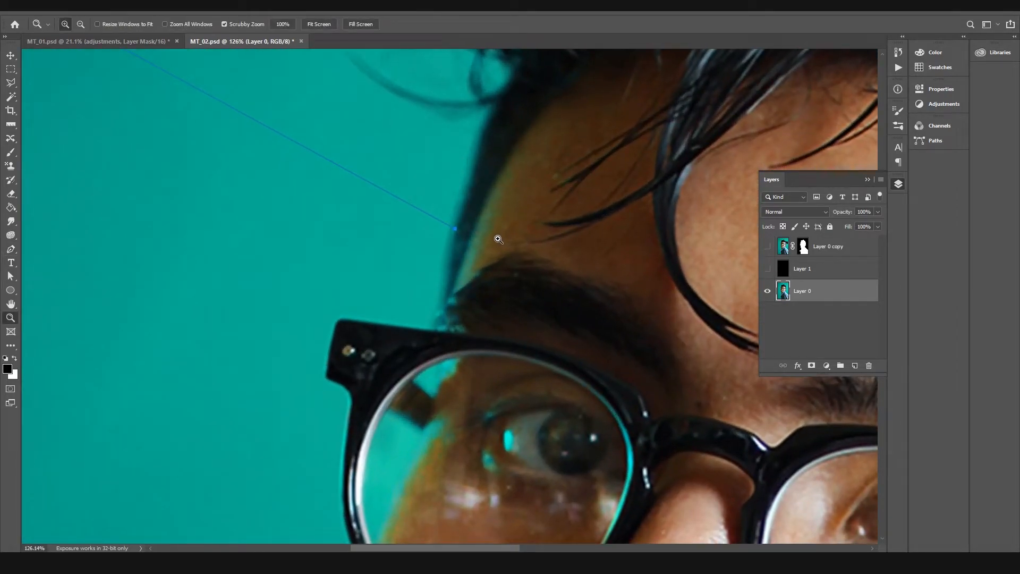
# Step: Continue the Pen path from the hairline at the temple with a curved anchor at the glasses frame beside the eyebrow
pyautogui.press('p')
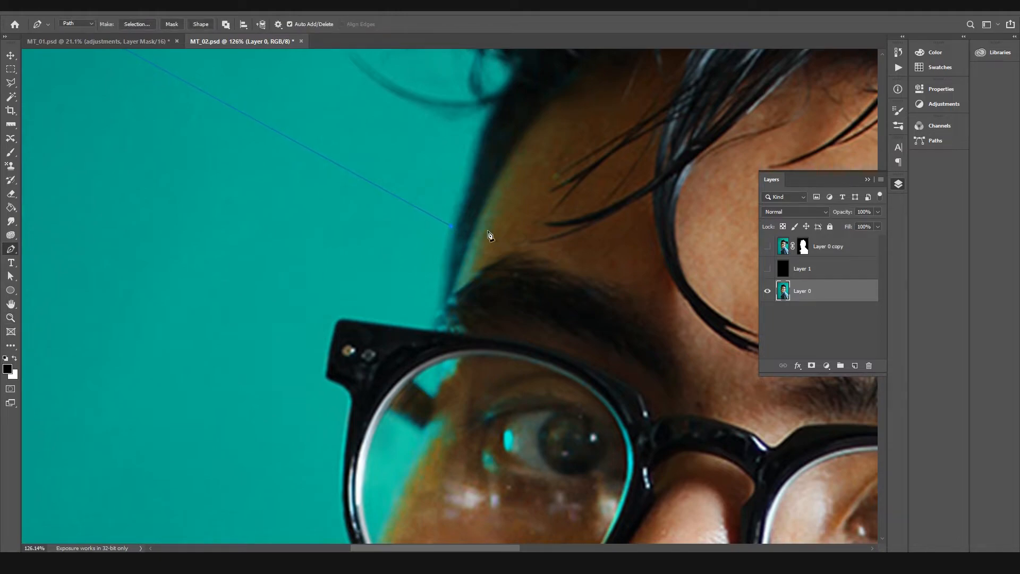
pyautogui.scroll(-4, 500, 243)
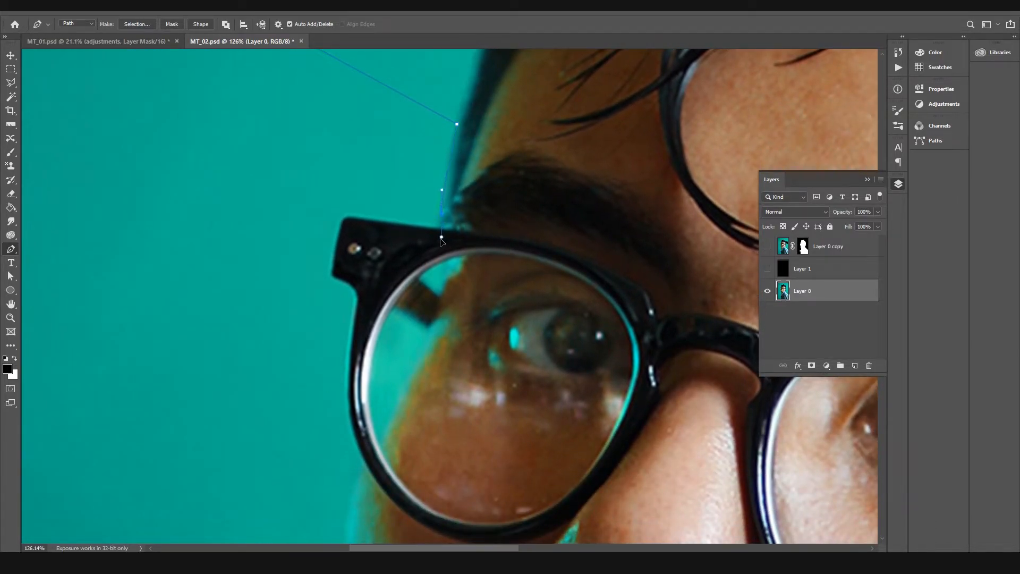
pyautogui.click(441, 259)
pyautogui.scroll(-3, 442, 266)
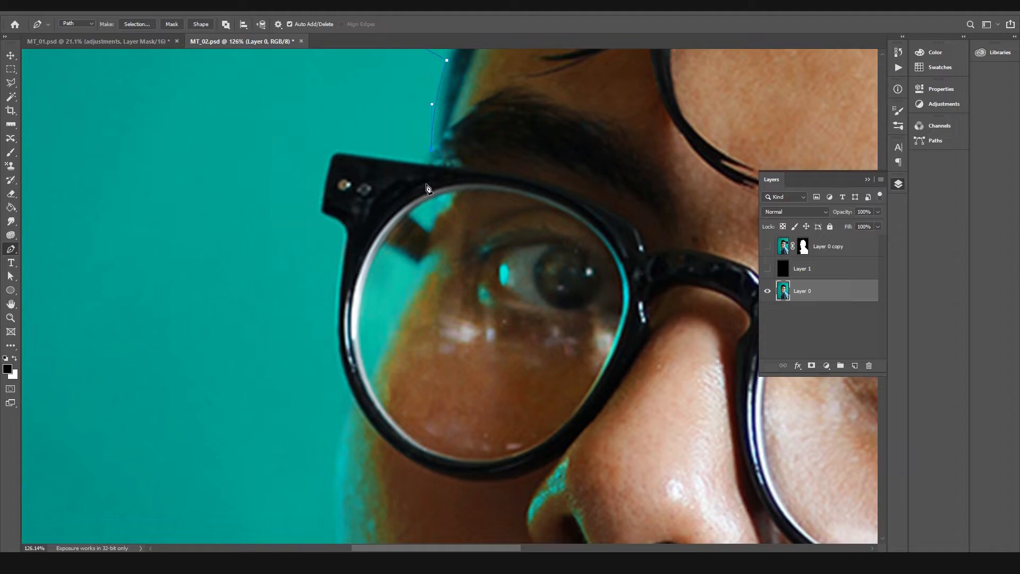
pyautogui.hotkey('ctrl', 'z')
pyautogui.moveTo(446, 216); pyautogui.dragTo(471, 183)
pyautogui.click(194, 239)
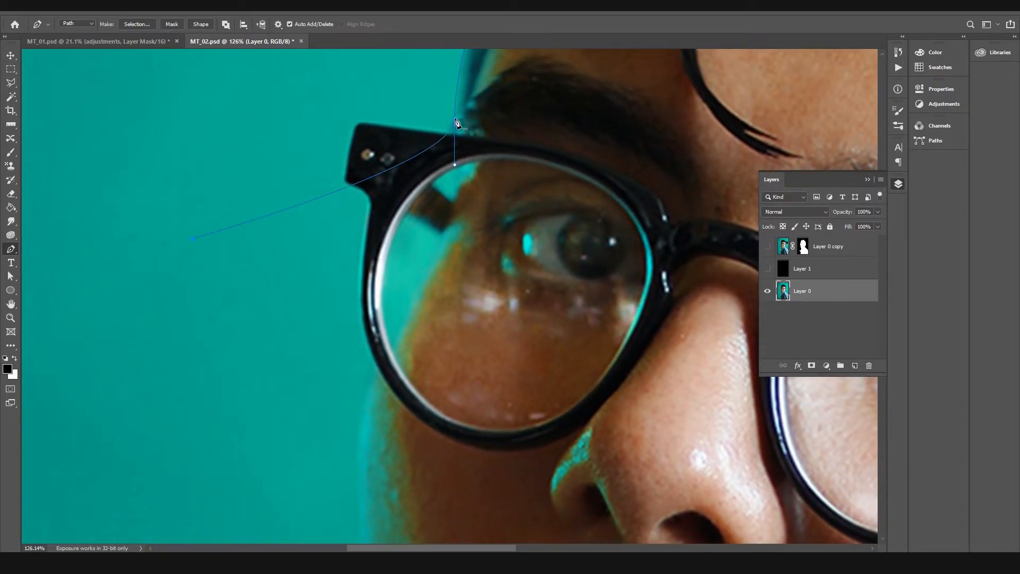
pyautogui.hotkey('ctrl', 'z')
pyautogui.click(178, 185)
pyautogui.moveTo(444, 262); pyautogui.dragTo(449, 184)
pyautogui.hotkey('ctrl', 'z')
pyautogui.moveTo(480, 120); pyautogui.dragTo(397, 274)
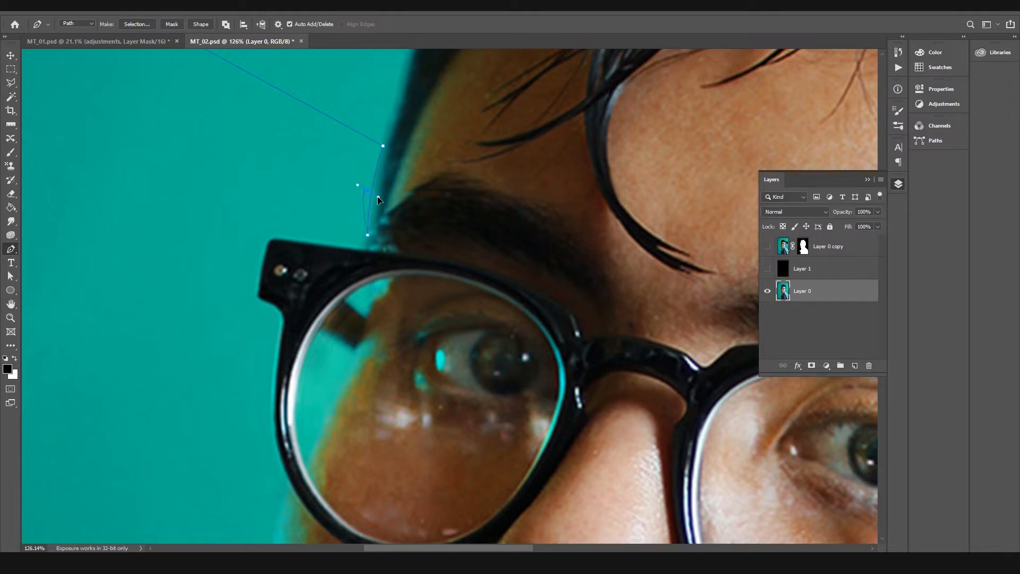
pyautogui.hotkey('ctrl', 'z')
# Step: Continue the path with curved anchors along the face edge seen through the glasses lens on the teal side
pyautogui.scroll(-5, 387, 186)
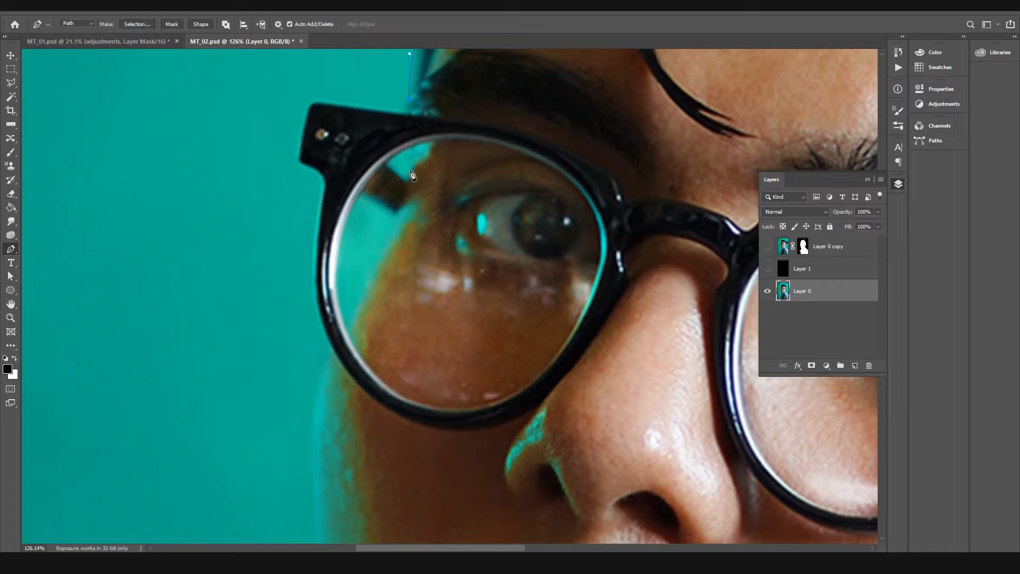
pyautogui.moveTo(413, 163); pyautogui.dragTo(412, 178)
pyautogui.moveTo(365, 275); pyautogui.dragTo(339, 328)
# Step: Trace the cheek, mouth side and jaw with curved anchors down to the point where the chin meets the neck
pyautogui.hotkey('ctrl', 'space')
pyautogui.moveTo(487, 347); pyautogui.dragTo(392, 248)
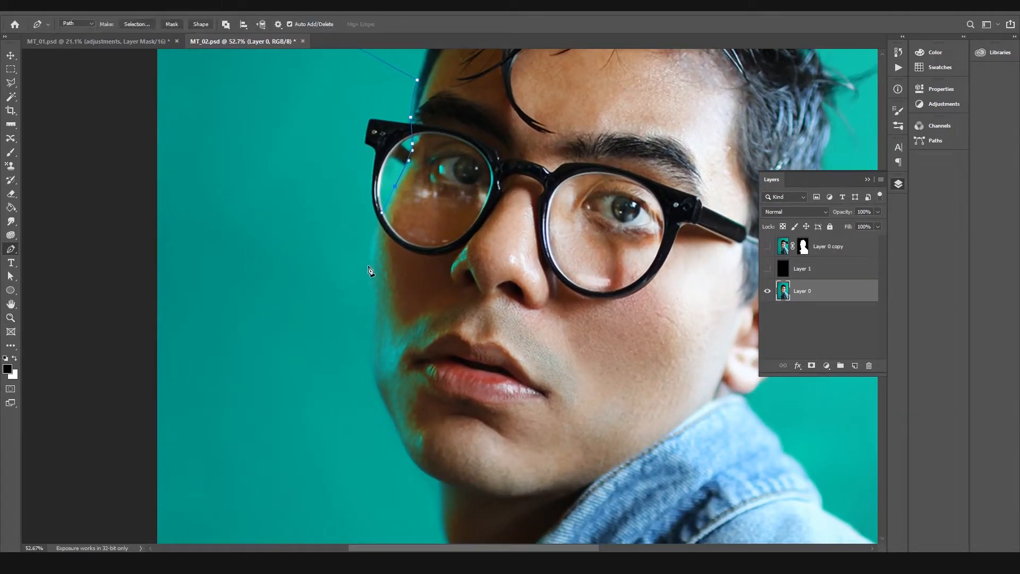
pyautogui.moveTo(374, 300); pyautogui.dragTo(371, 333)
pyautogui.moveTo(388, 413); pyautogui.dragTo(390, 417)
pyautogui.moveTo(438, 485); pyautogui.dragTo(466, 497)
pyautogui.moveTo(432, 483); pyautogui.dragTo(457, 487)
pyautogui.click(440, 484)
# Step: Trace the neck edge with curved anchors from below the chin down to the denim jacket's collar
pyautogui.moveTo(493, 529); pyautogui.dragTo(456, 197)
pyautogui.click(434, 186)
pyautogui.moveTo(453, 268); pyautogui.dragTo(469, 300)
pyautogui.hotkey('ctrl', 'z')
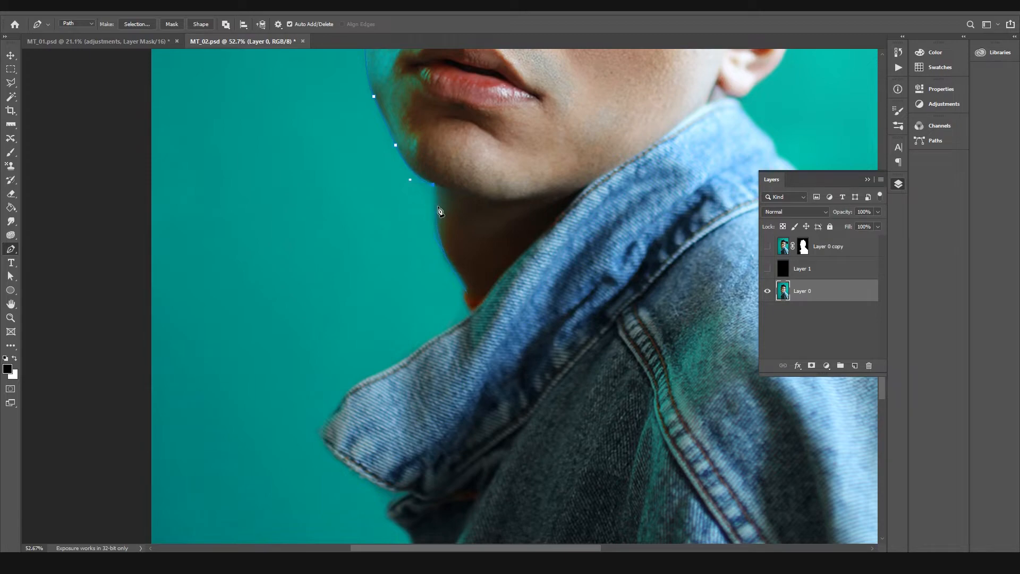
pyautogui.click(434, 215)
pyautogui.moveTo(460, 274); pyautogui.dragTo(481, 296)
pyautogui.moveTo(451, 297); pyautogui.dragTo(451, 297)
pyautogui.hotkey('ctrl', 'z')
pyautogui.moveTo(471, 314); pyautogui.dragTo(488, 332)
pyautogui.keyDown('alt'); pyautogui.click(472, 313); pyautogui.keyUp('alt')
# Step: Lead the path across the teal background, around outside the canvas, and close it at its first anchor
pyautogui.click(438, 336)
pyautogui.click(249, 388)
pyautogui.moveTo(217, 326); pyautogui.dragTo(478, 248)
pyautogui.moveTo(252, 373); pyautogui.dragTo(246, 378)
pyautogui.moveTo(303, 223); pyautogui.dragTo(325, 462)
pyautogui.moveTo(276, 58); pyautogui.dragTo(308, 302)
pyautogui.click(320, 279)
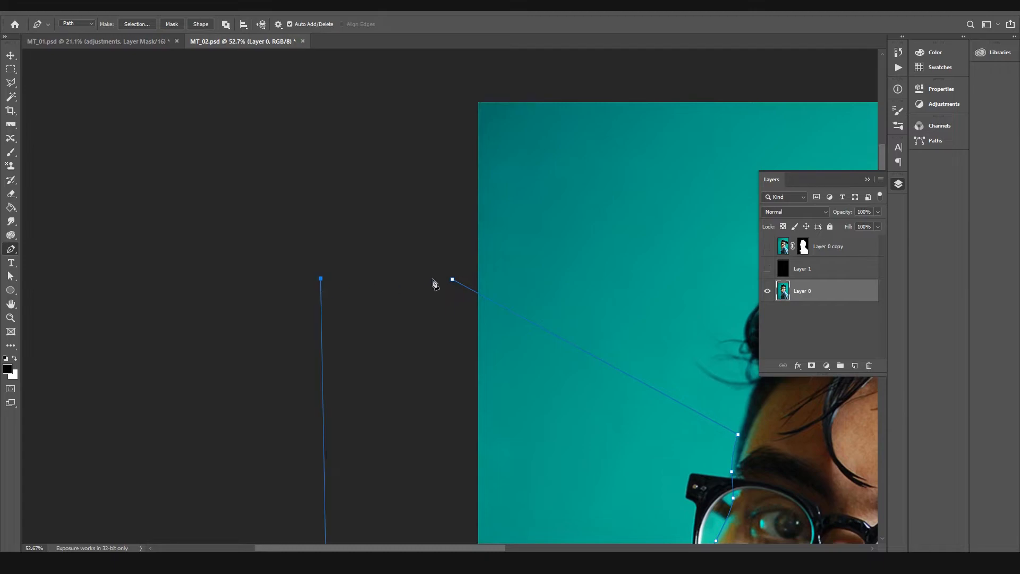
pyautogui.click(453, 279)
# Step: Convert the closed path into a new anti-aliased selection with a 0.5-pixel feather radius
pyautogui.press('z')
pyautogui.moveTo(561, 323); pyautogui.dragTo(473, 319)
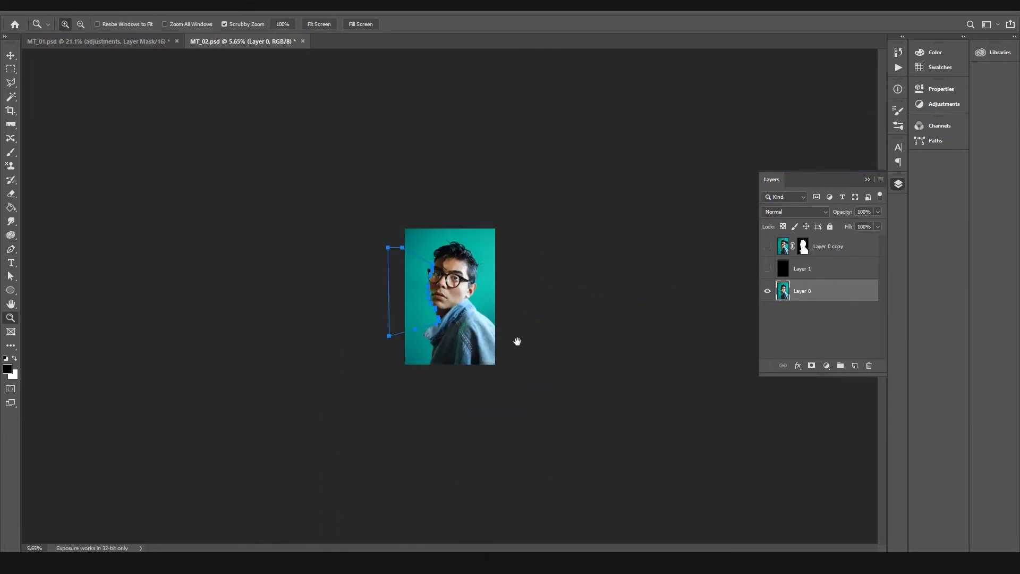
pyautogui.moveTo(381, 286); pyautogui.dragTo(478, 286)
pyautogui.press('p')
pyautogui.rightClick(264, 288)
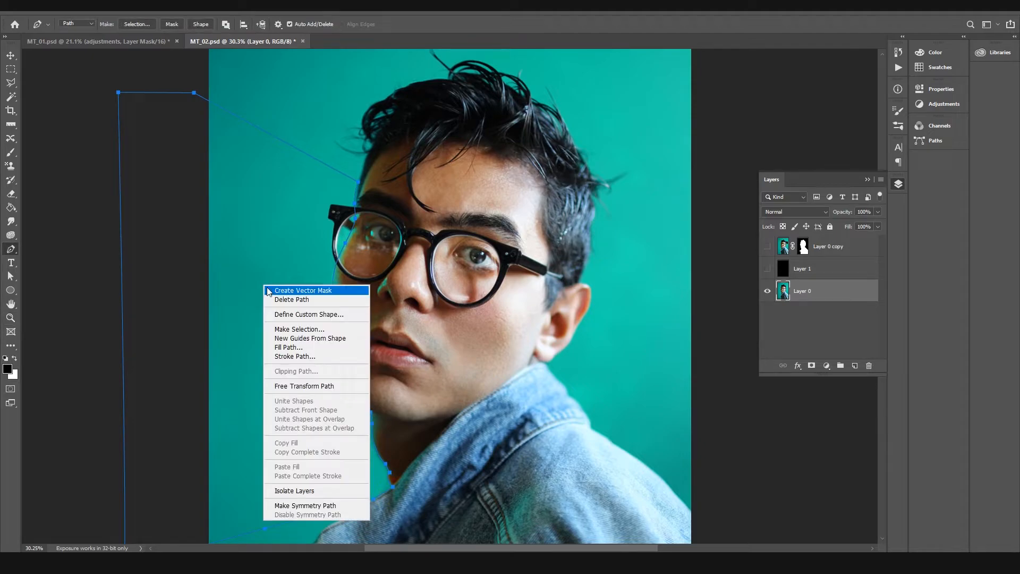
pyautogui.click(289, 328)
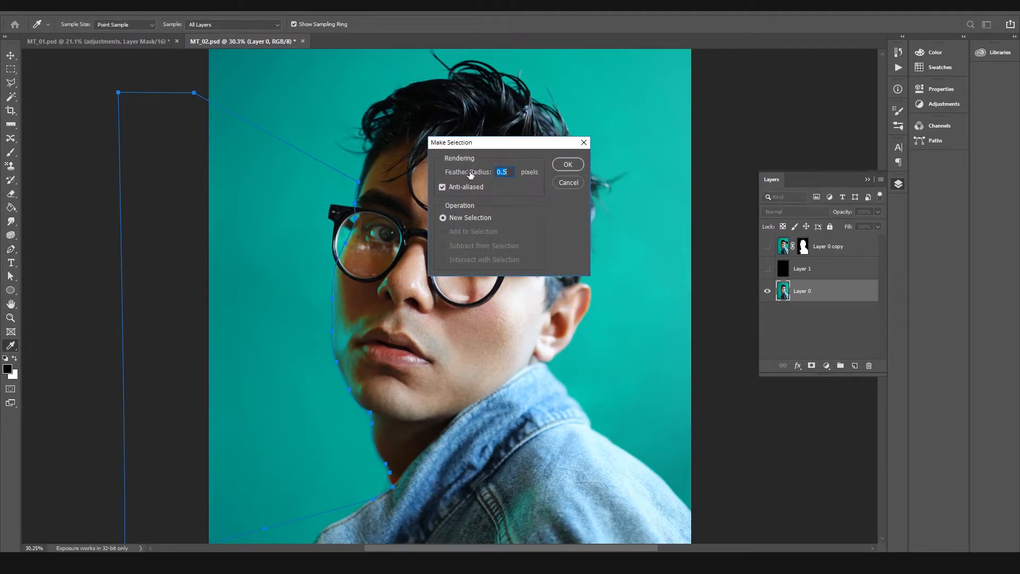
pyautogui.click(562, 167)
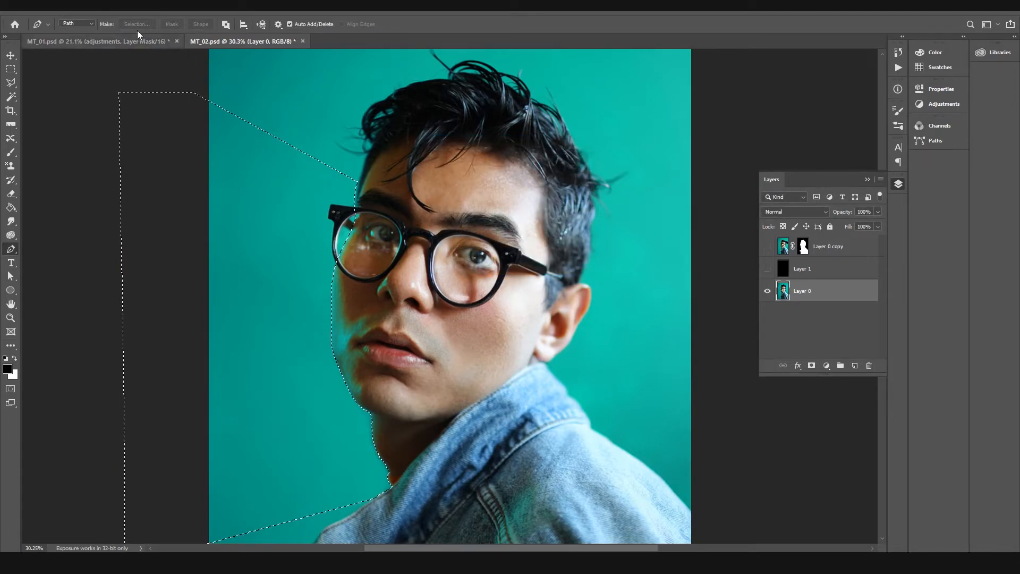
# Step: Invert the selection and turn the visibility of Layer 1 and Layer 0 copy back on
pyautogui.click(140, 5)
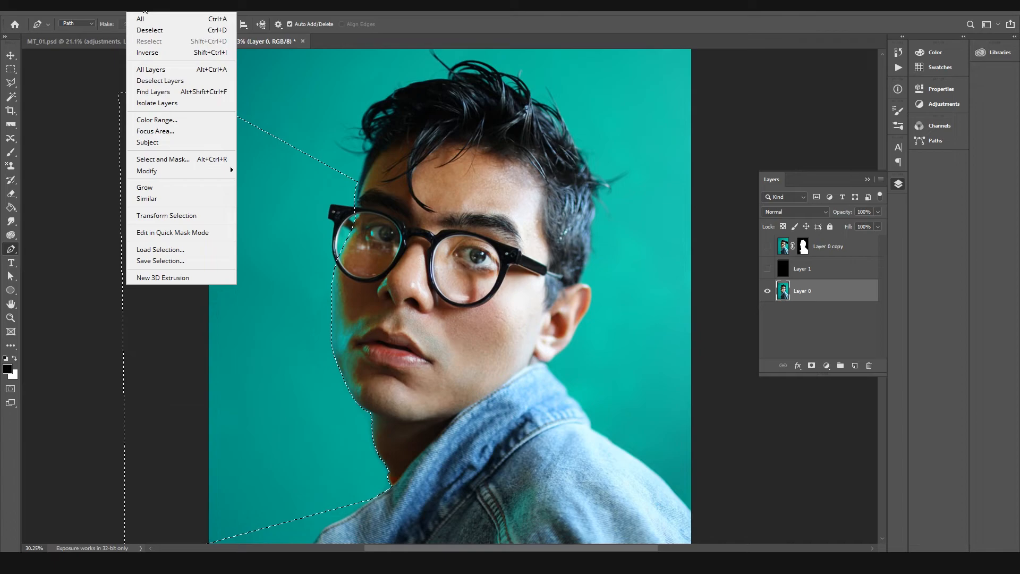
pyautogui.click(147, 52)
pyautogui.click(767, 268)
pyautogui.click(767, 246)
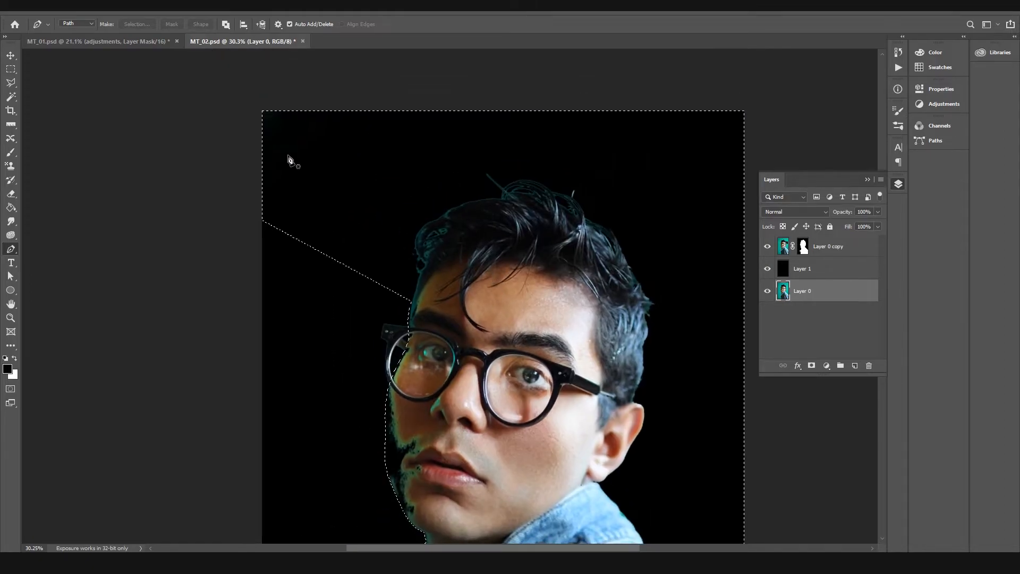
pyautogui.scroll(-4, 573, 141)
pyautogui.scroll(4, 574, 140)
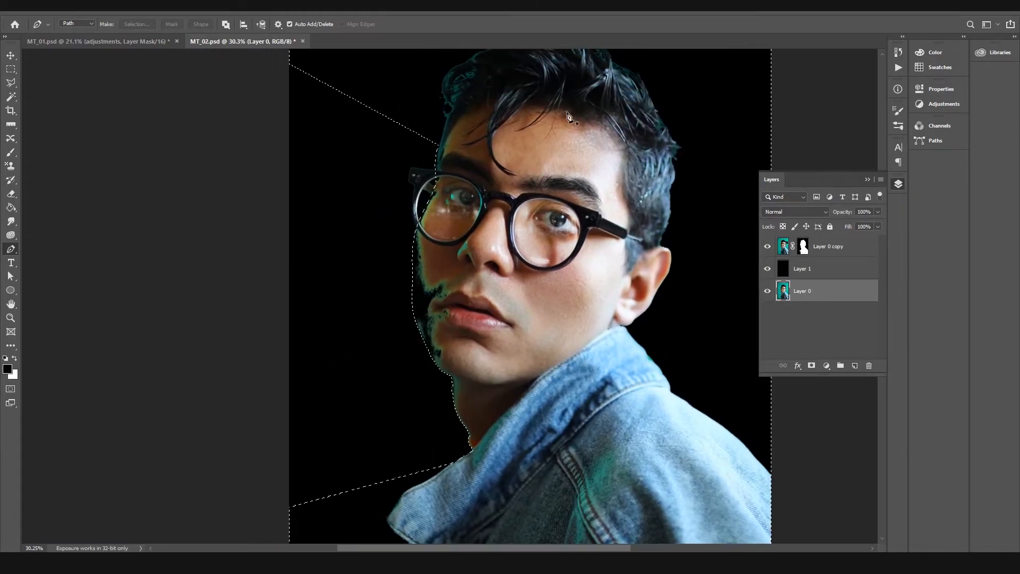
pyautogui.moveTo(577, 371); pyautogui.dragTo(638, 197)
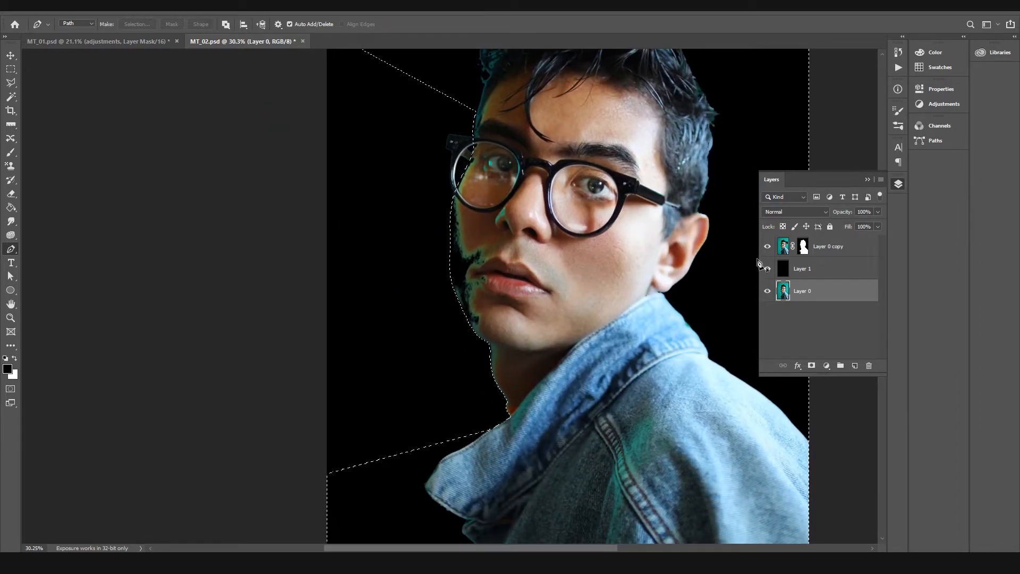
# Step: Paint white on the Layer 0 copy mask inside the selection to restore the face edge beside the lens, cheek and mouth
pyautogui.click(803, 248)
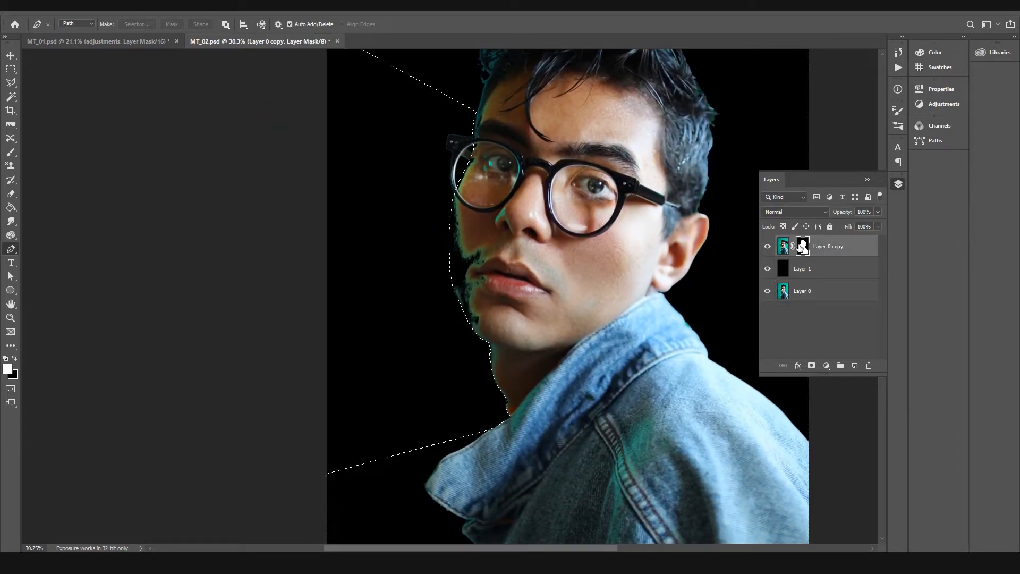
pyautogui.press('b')
pyautogui.moveTo(472, 135)
pyautogui.mouseDown()
pyautogui.moveTo(453, 212)
pyautogui.moveTo(454, 260)
pyautogui.moveTo(501, 381)
pyautogui.moveTo(454, 261)
pyautogui.moveTo(470, 248)
pyautogui.moveTo(482, 298)
pyautogui.moveTo(498, 244)
pyautogui.mouseUp()
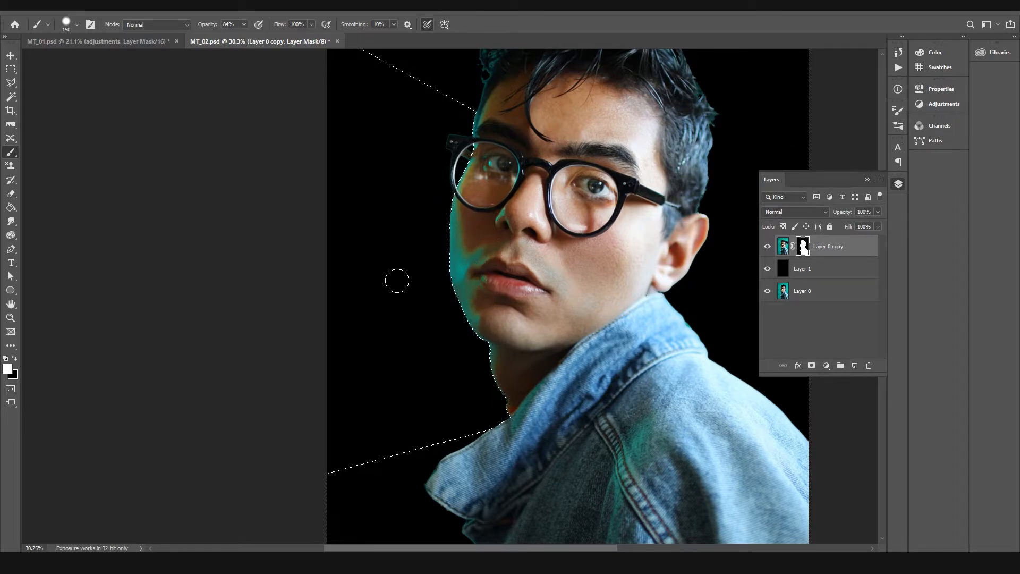
pyautogui.moveTo(493, 161)
pyautogui.mouseDown()
pyautogui.moveTo(478, 136)
pyautogui.moveTo(490, 175)
pyautogui.mouseUp()
pyautogui.moveTo(465, 301); pyautogui.dragTo(472, 325)
# Step: Set the brush opacity to 100% and enlarge the brush to 300 px for painting the cheek edge
pyautogui.press('0')
pyautogui.press(']')
pyautogui.press(']')
pyautogui.press(']')
pyautogui.press(']')
pyautogui.press(']')
pyautogui.press(']')
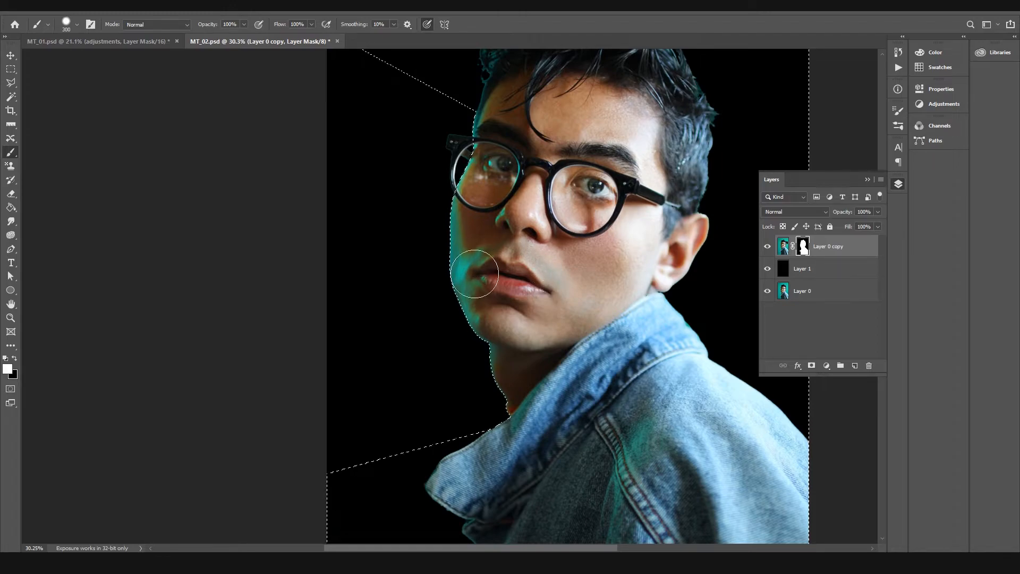
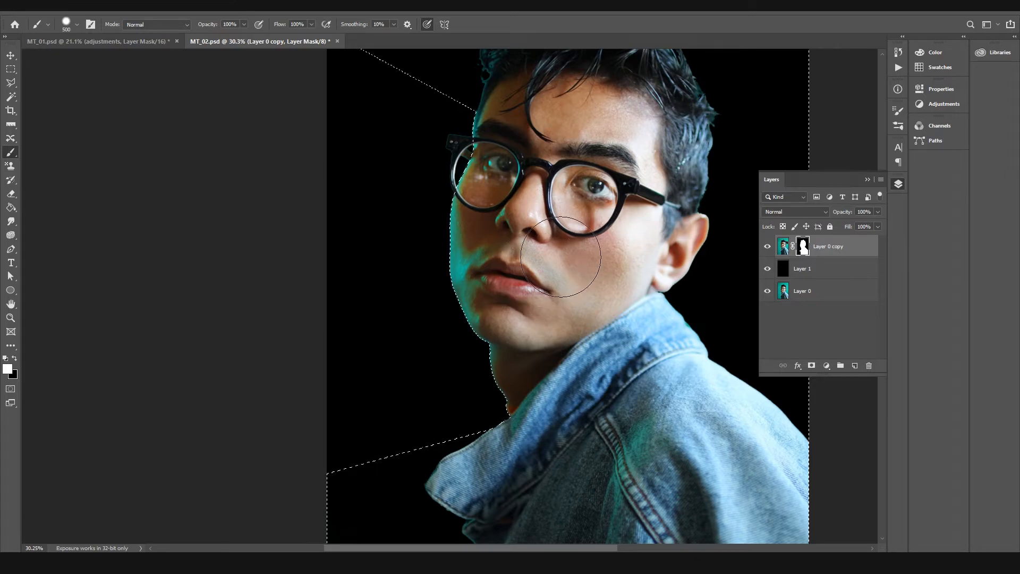
# Step: Clear the active selection on the canvas and hide the original Layer 0
pyautogui.hotkey('ctrl', 'd')
pyautogui.press('z')
pyautogui.moveTo(587, 239); pyautogui.dragTo(570, 244)
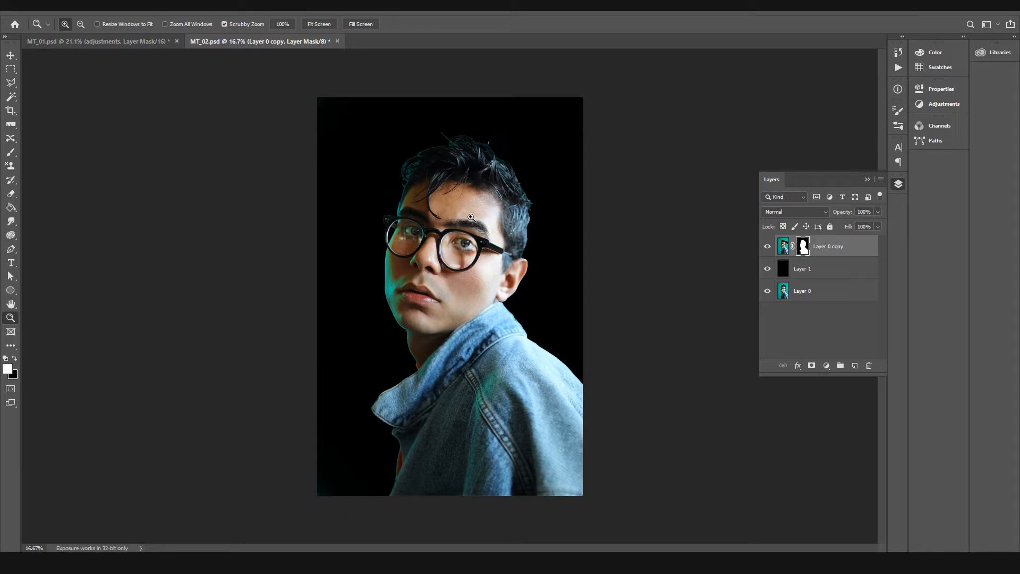
pyautogui.press('v')
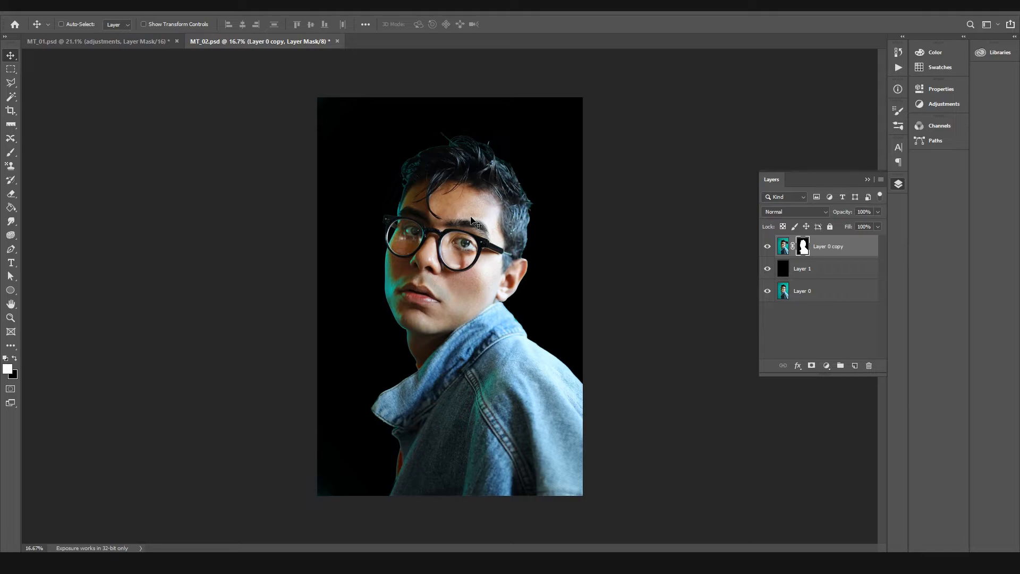
pyautogui.click(767, 291)
# Step: Recolor the black Layer 1 to red with a colorized Hue/Saturation adjustment at saturation 62 and lightness +44
pyautogui.click(807, 270)
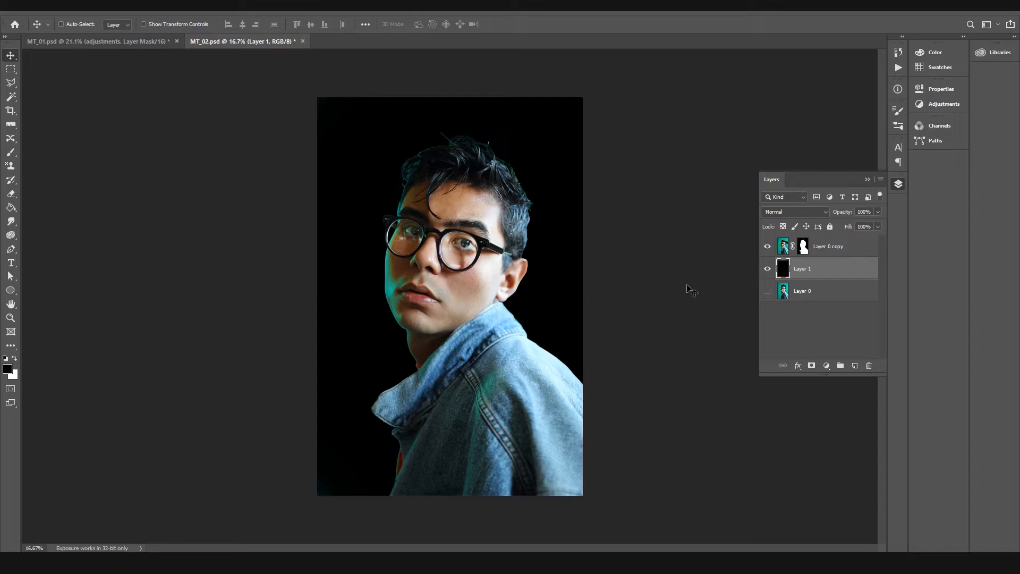
pyautogui.hotkey('ctrl', 'u')
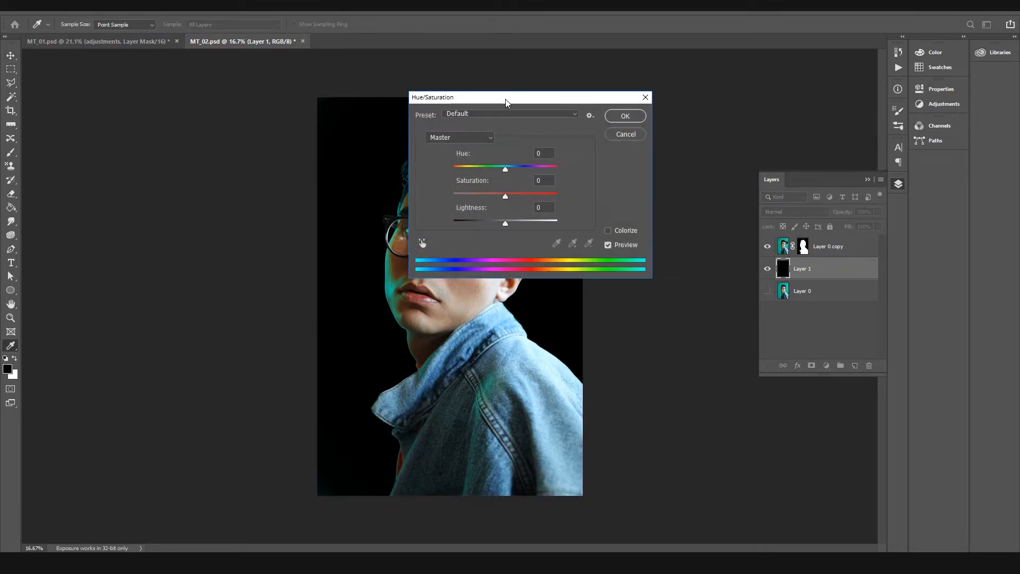
pyautogui.moveTo(505, 99); pyautogui.dragTo(722, 80)
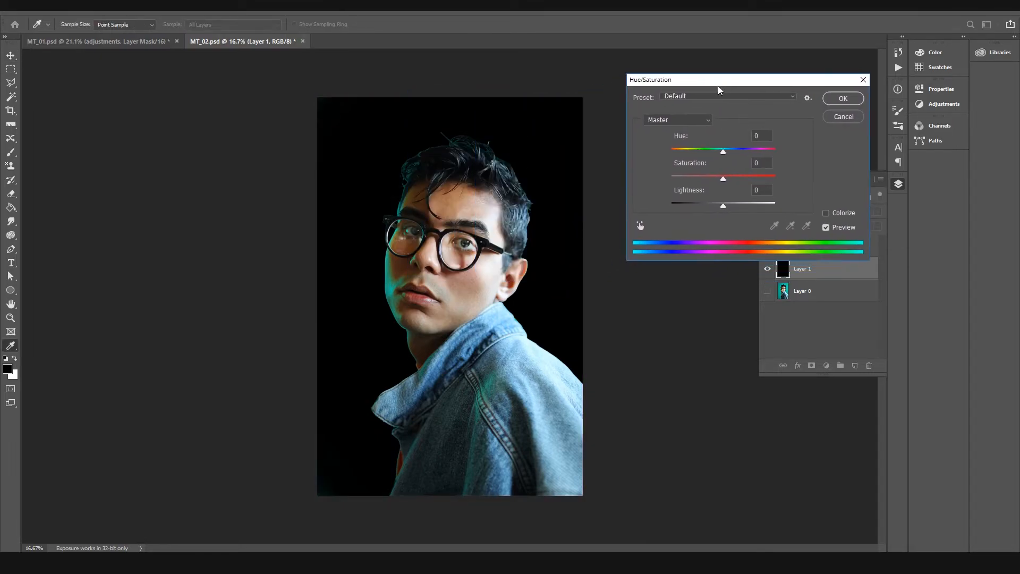
pyautogui.click(826, 213)
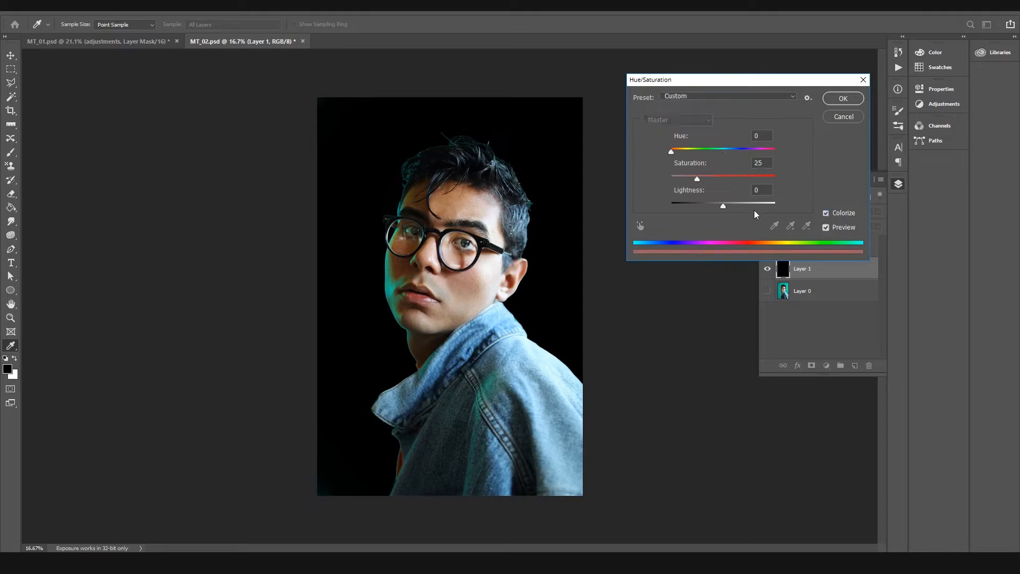
pyautogui.moveTo(723, 205); pyautogui.dragTo(747, 206)
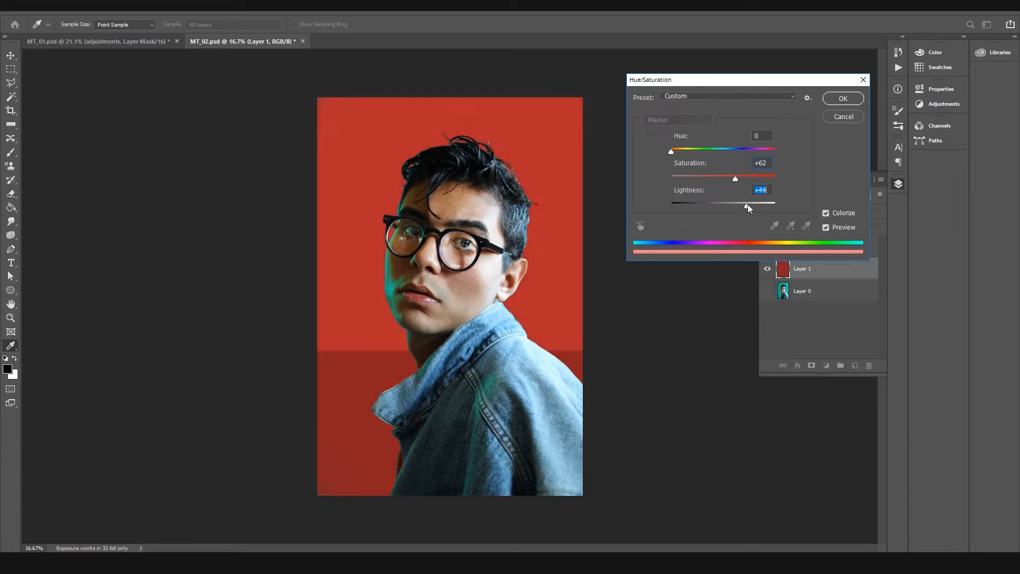
pyautogui.click(843, 99)
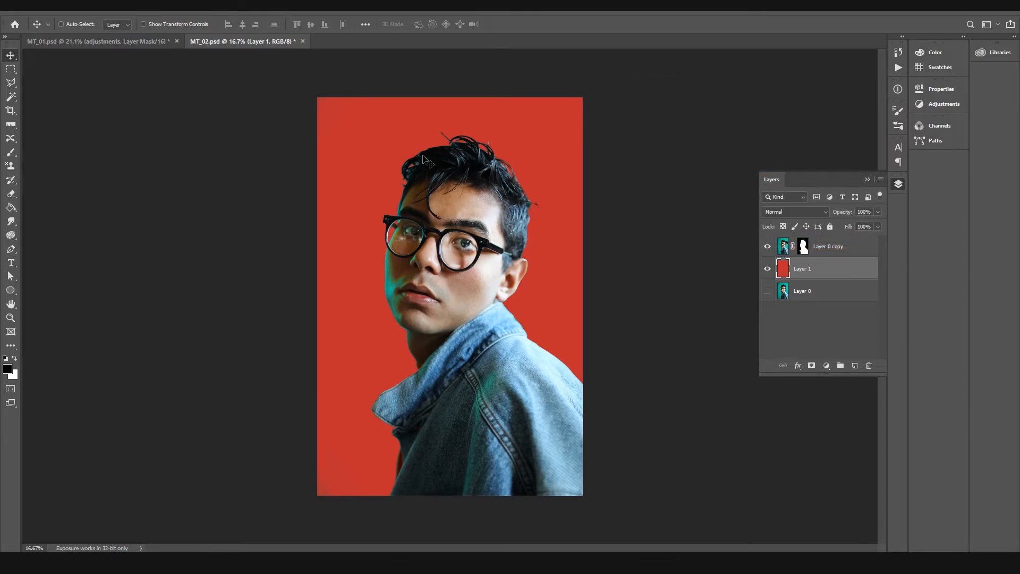
# Step: Examine the cutout's hair, glasses and cheek edges against the red background
pyautogui.press('z')
pyautogui.moveTo(325, 242); pyautogui.dragTo(374, 236)
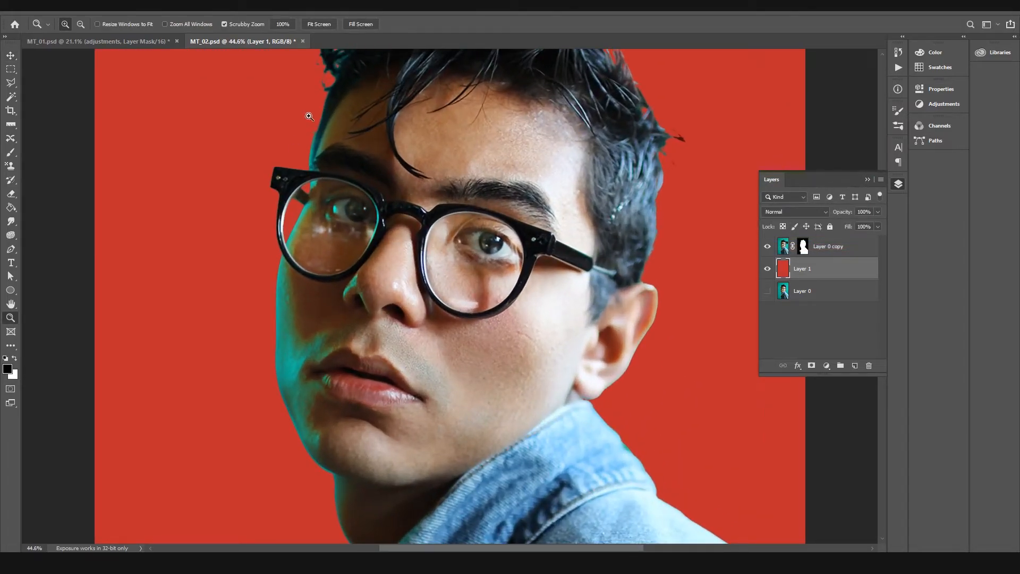
pyautogui.moveTo(515, 234); pyautogui.dragTo(497, 236)
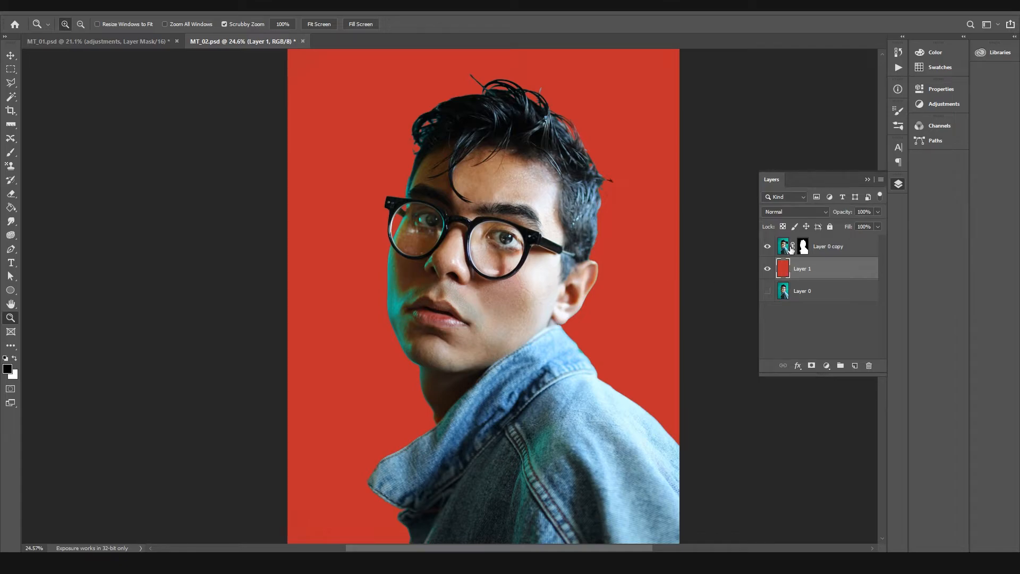
# Step: Try a Levels midtone adjustment on the Layer 0 copy mask, testing values such as 9.99, 2.45 and 0.21
pyautogui.click(803, 246)
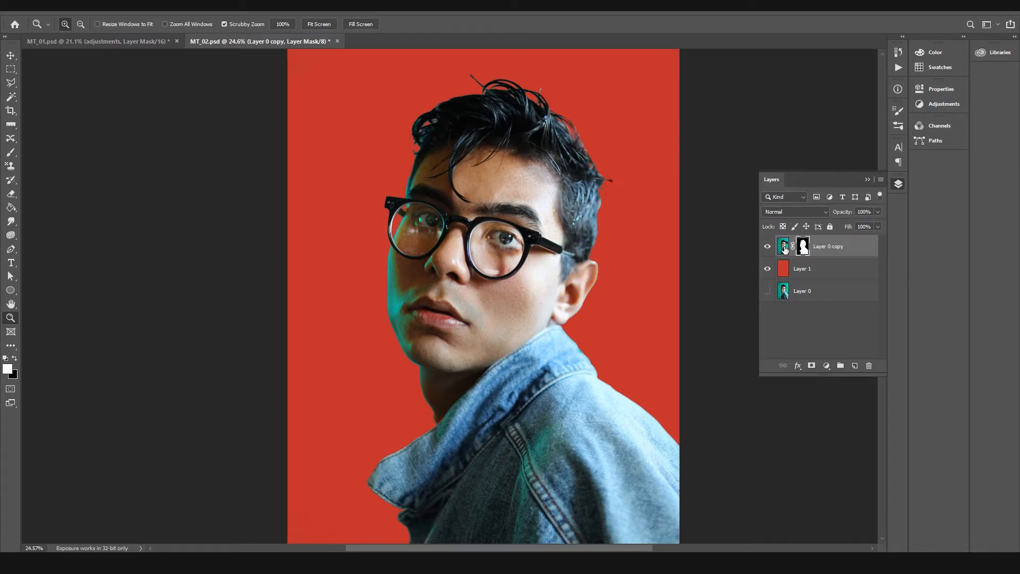
pyautogui.click(767, 246)
pyautogui.click(767, 246)
pyautogui.hotkey('ctrl', 'l')
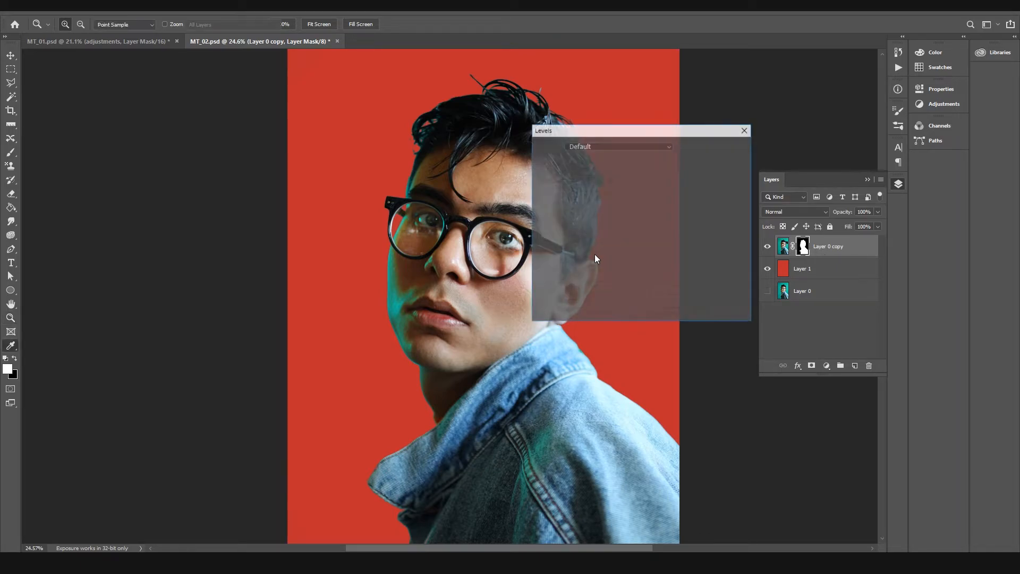
pyautogui.moveTo(612, 248); pyautogui.dragTo(537, 253)
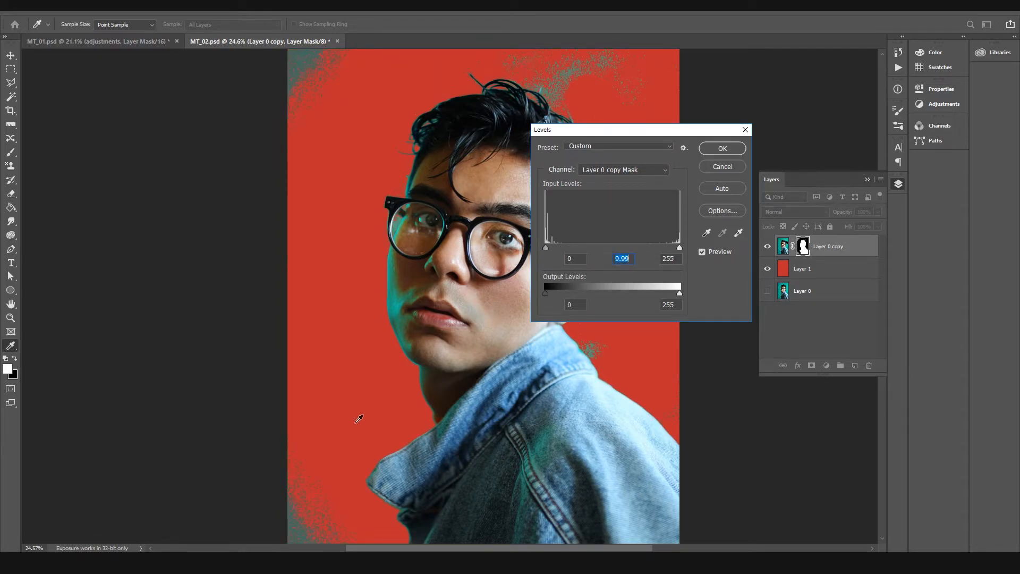
pyautogui.write('1.26')
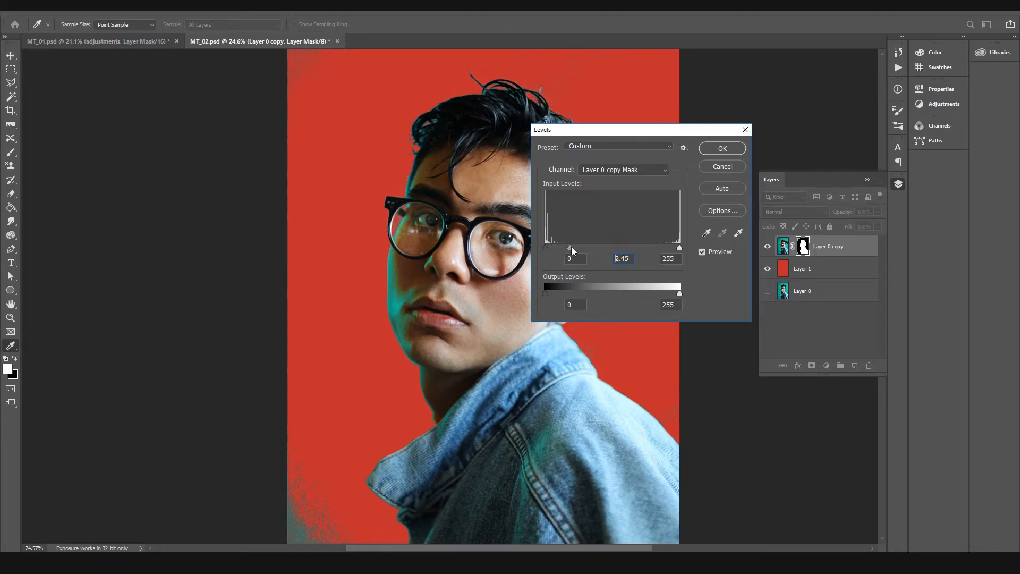
pyautogui.moveTo(567, 248)
pyautogui.mouseDown()
pyautogui.moveTo(599, 249)
pyautogui.moveTo(549, 249)
pyautogui.mouseUp()
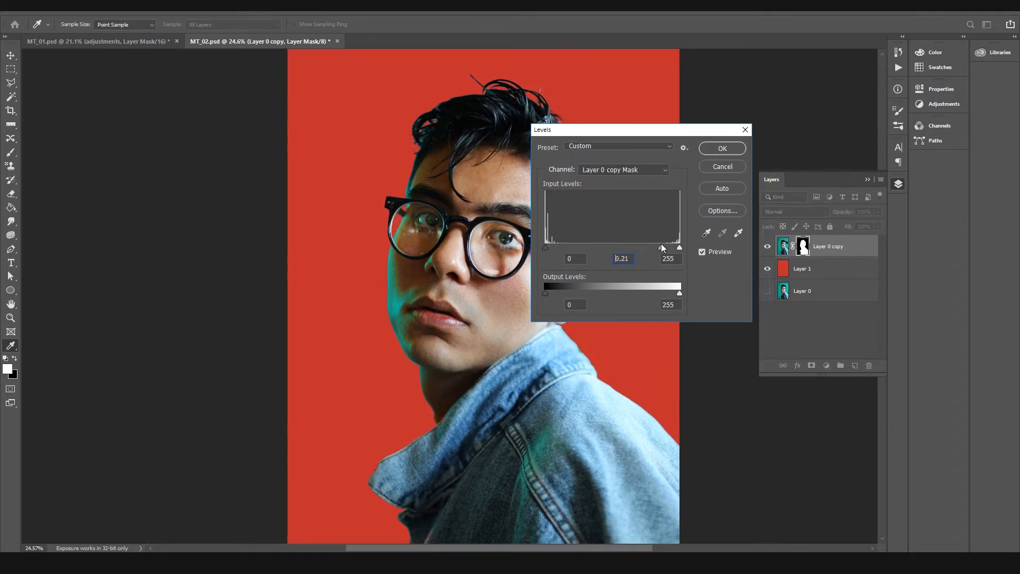
pyautogui.click(723, 166)
pyautogui.press('z')
pyautogui.click(724, 162)
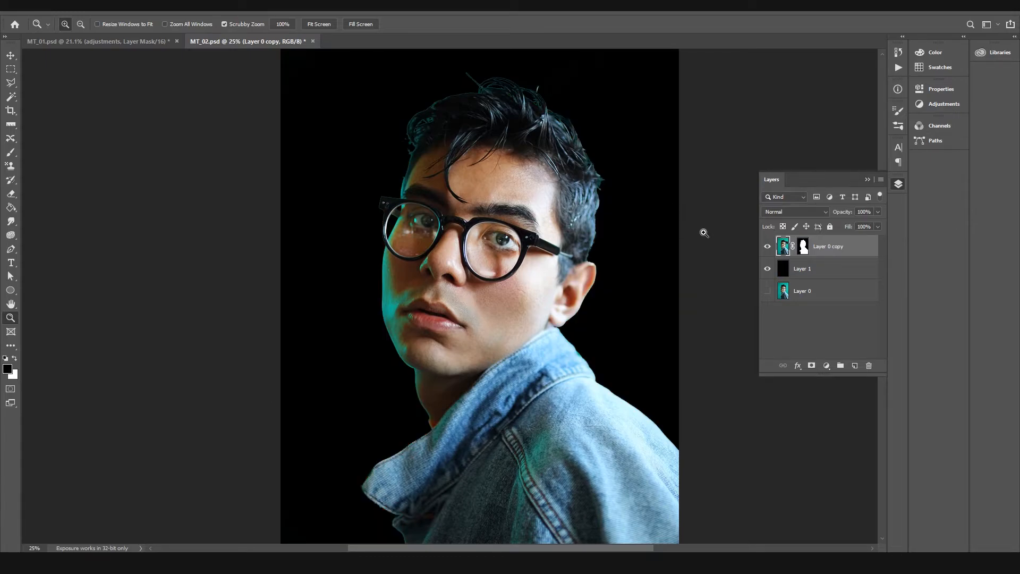
pyautogui.hotkey('ctrl', 'z')
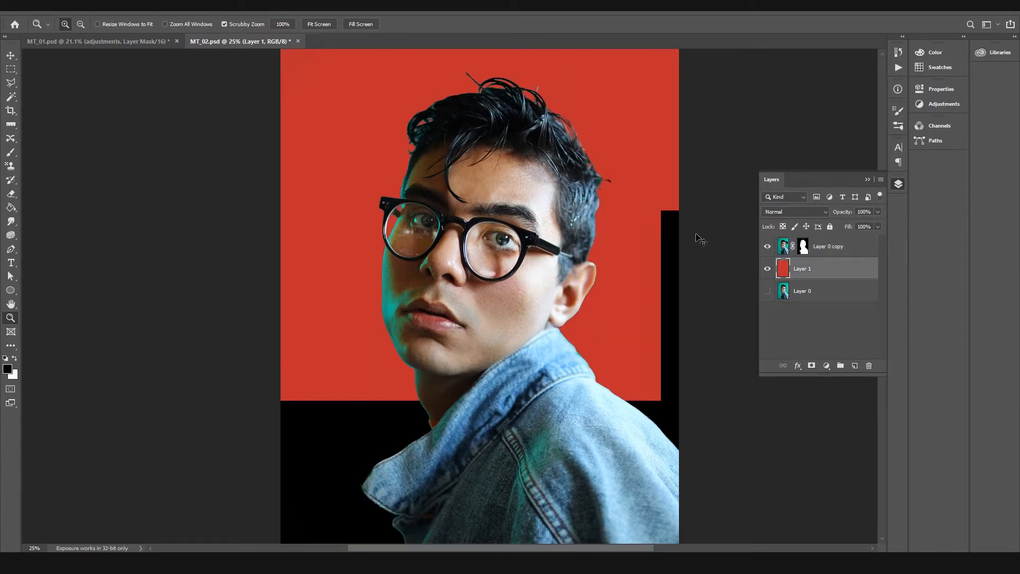
# Step: Create a new group named adjustment above Layer 0 copy
pyautogui.moveTo(488, 186); pyautogui.dragTo(478, 218)
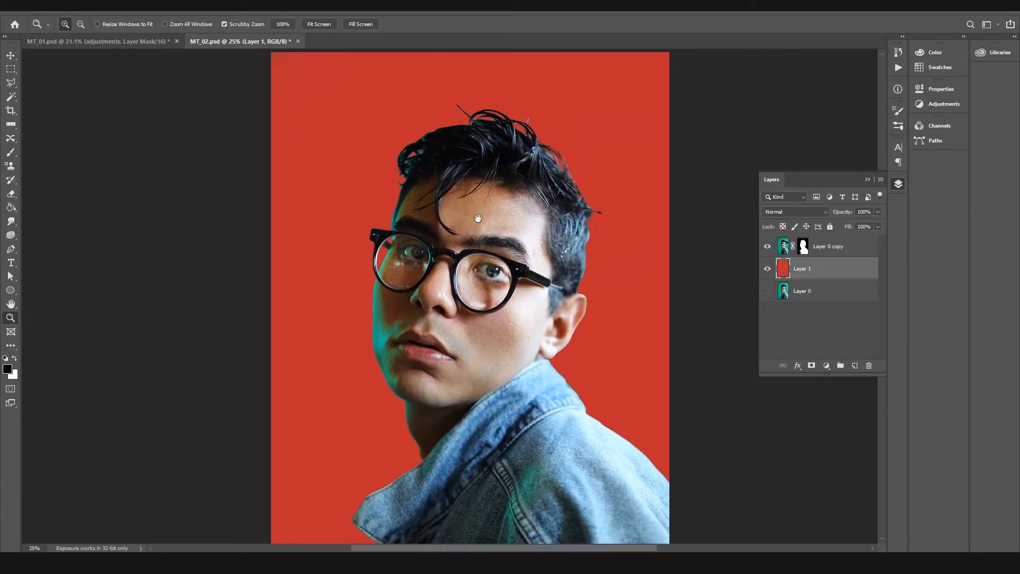
pyautogui.moveTo(400, 174); pyautogui.dragTo(411, 182)
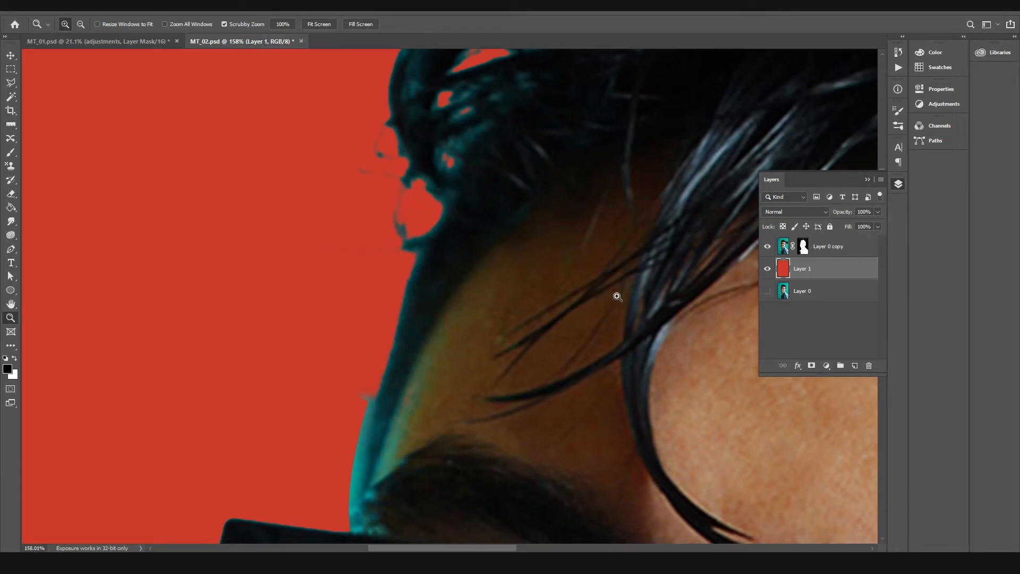
pyautogui.click(803, 246)
pyautogui.moveTo(569, 273); pyautogui.dragTo(487, 276)
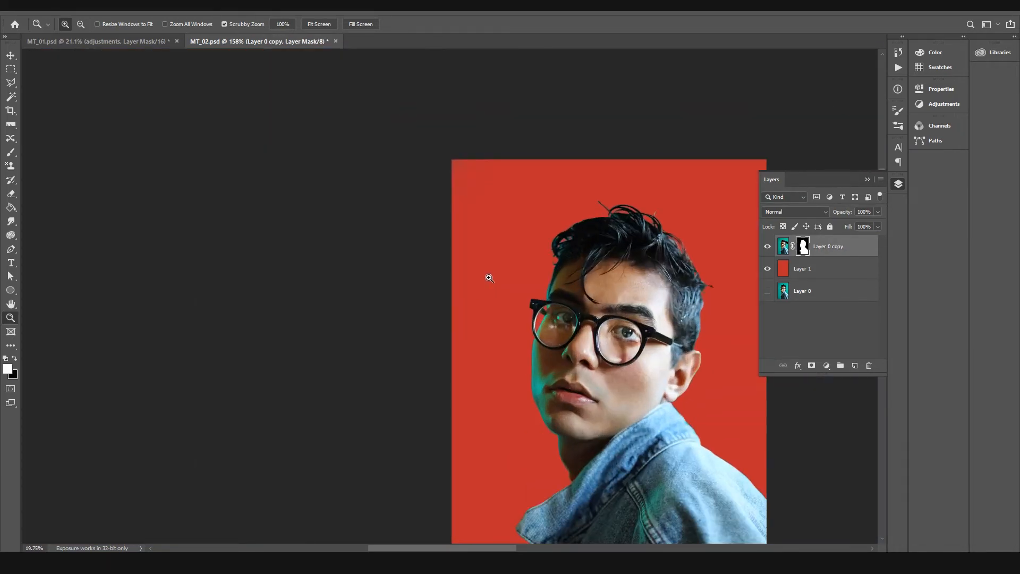
pyautogui.moveTo(405, 256); pyautogui.dragTo(428, 257)
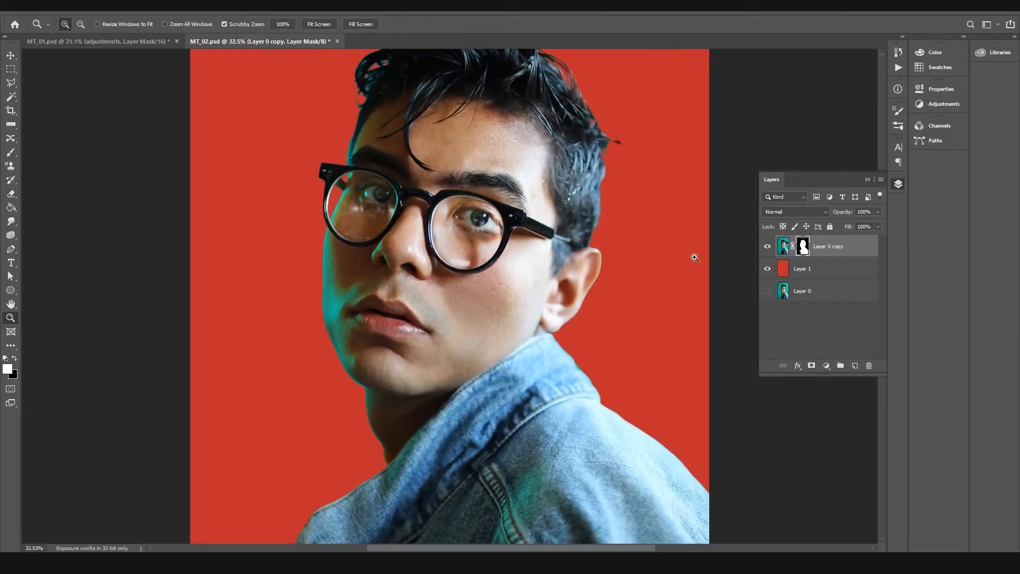
pyautogui.click(814, 368)
pyautogui.hotkey('ctrl', 'z')
pyautogui.click(840, 366)
pyautogui.doubleClick(805, 241)
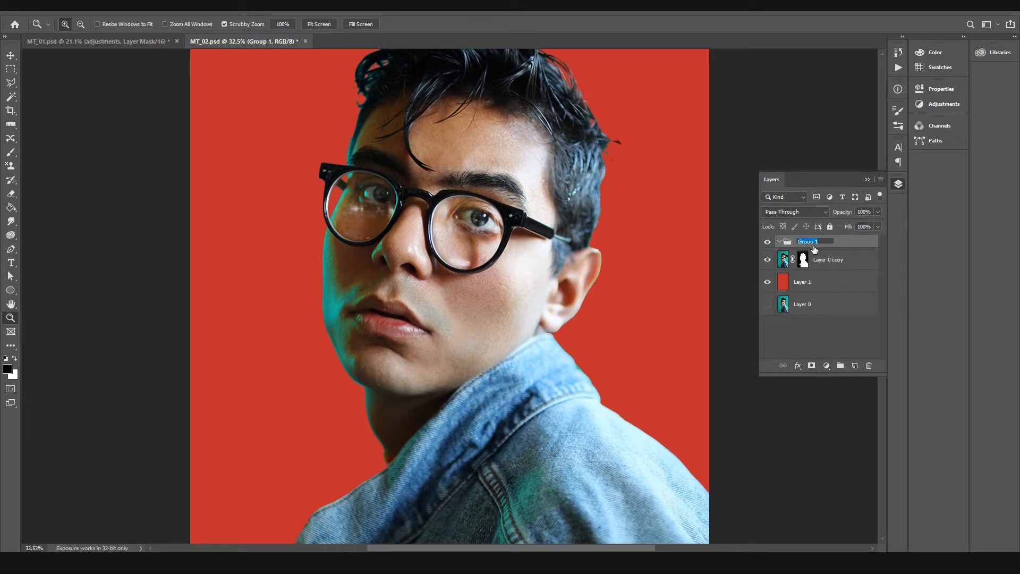
pyautogui.write('adjustment')
pyautogui.press('Return')
# Step: Add Curves, Color Balance and Hue/Saturation adjustment layers inside the adjustment group
pyautogui.click(942, 106)
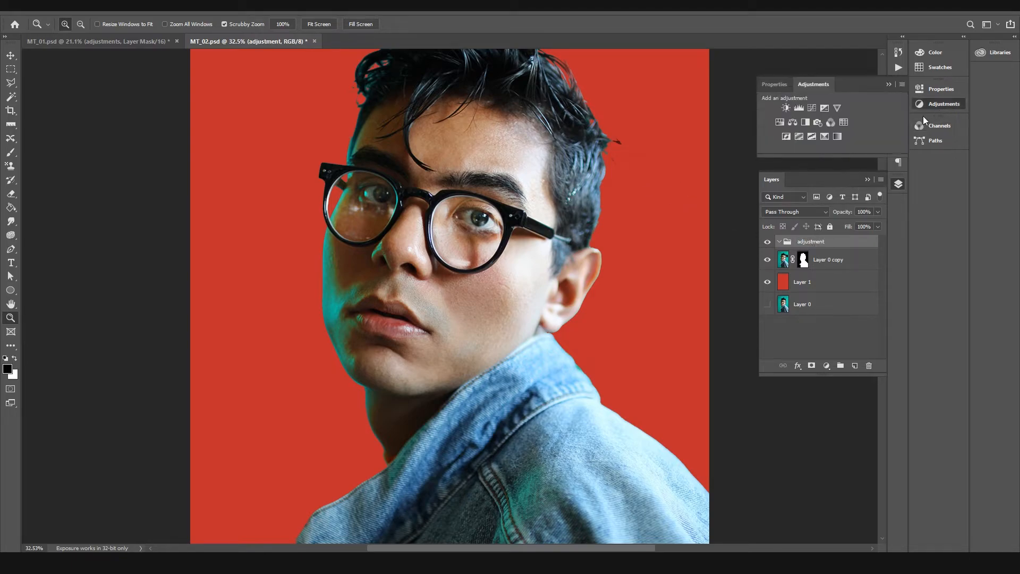
pyautogui.click(816, 109)
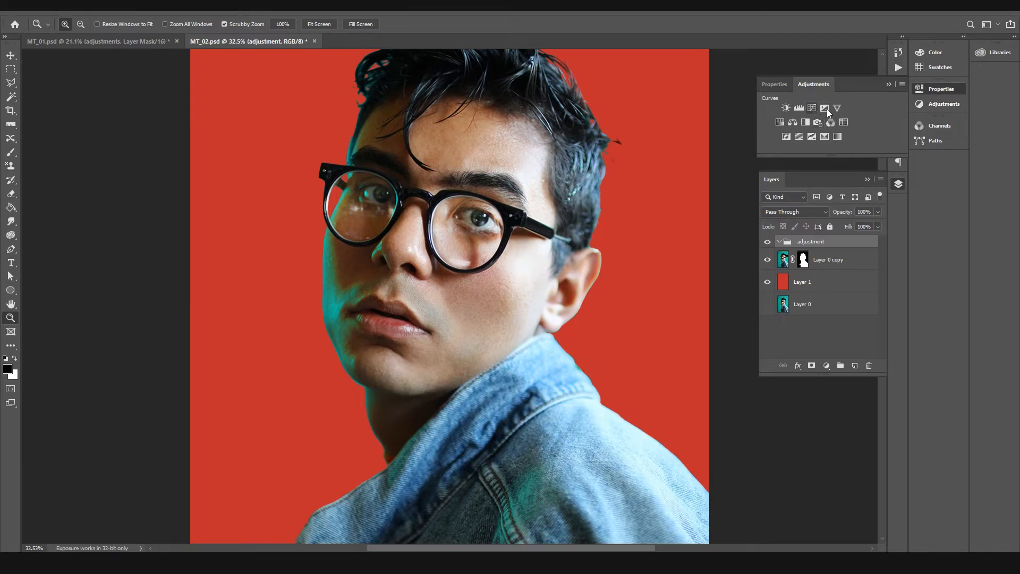
pyautogui.click(923, 103)
pyautogui.click(792, 123)
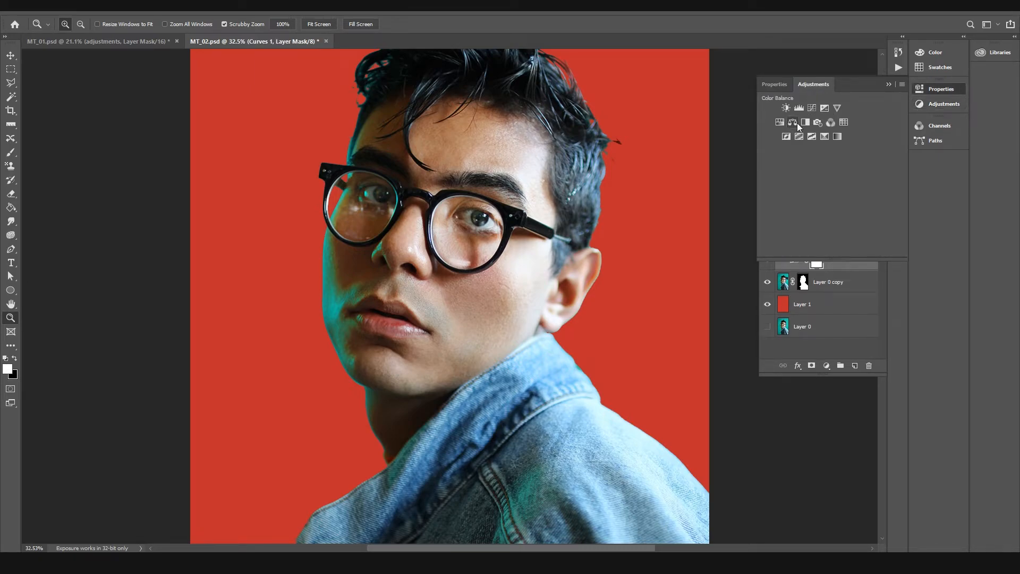
pyautogui.click(946, 103)
pyautogui.click(779, 123)
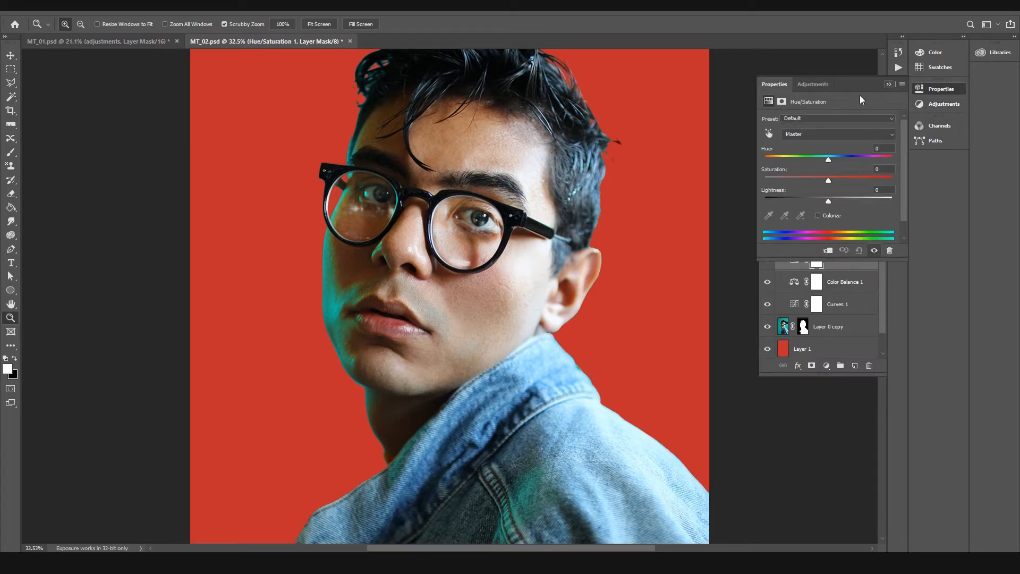
pyautogui.click(890, 85)
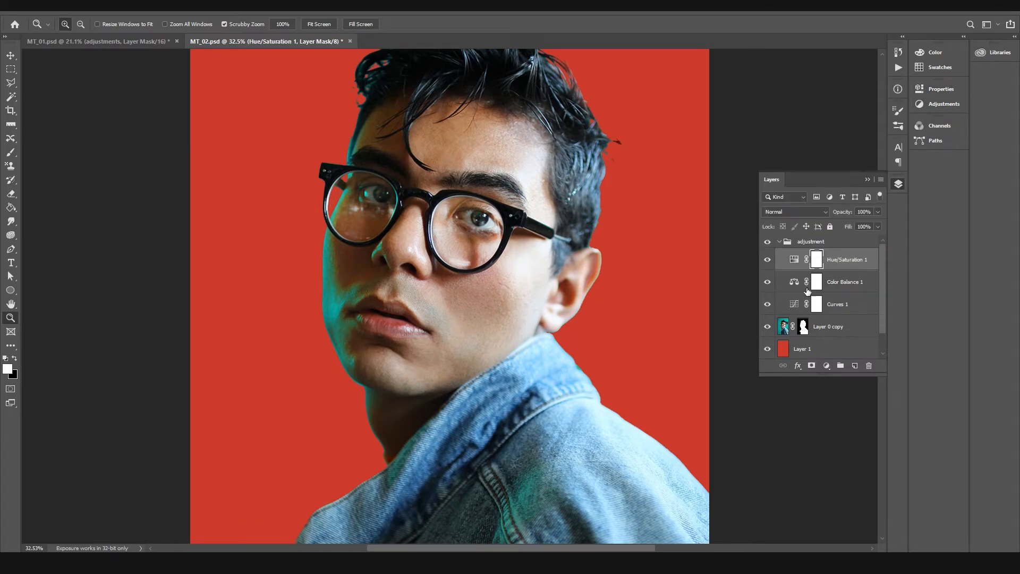
# Step: Move the Color Balance and Curves layers together above the Hue/Saturation layer in the adjustment group
pyautogui.click(838, 286)
pyautogui.keyDown('shift'); pyautogui.click(839, 303); pyautogui.keyUp('shift')
pyautogui.moveTo(836, 285); pyautogui.dragTo(824, 250)
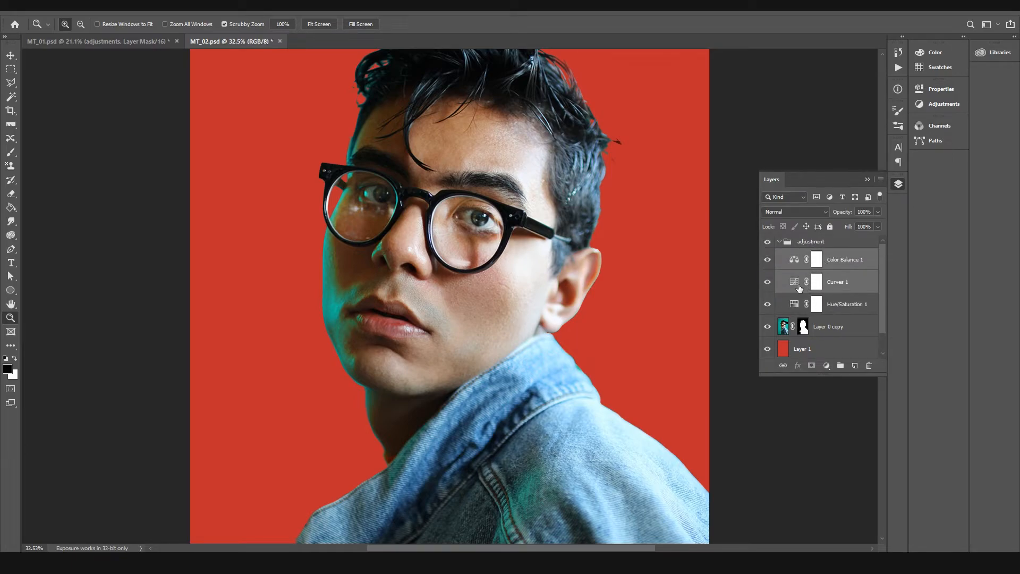
# Step: Rename the Hue/Saturation adjustment layer as green desat
pyautogui.click(794, 305)
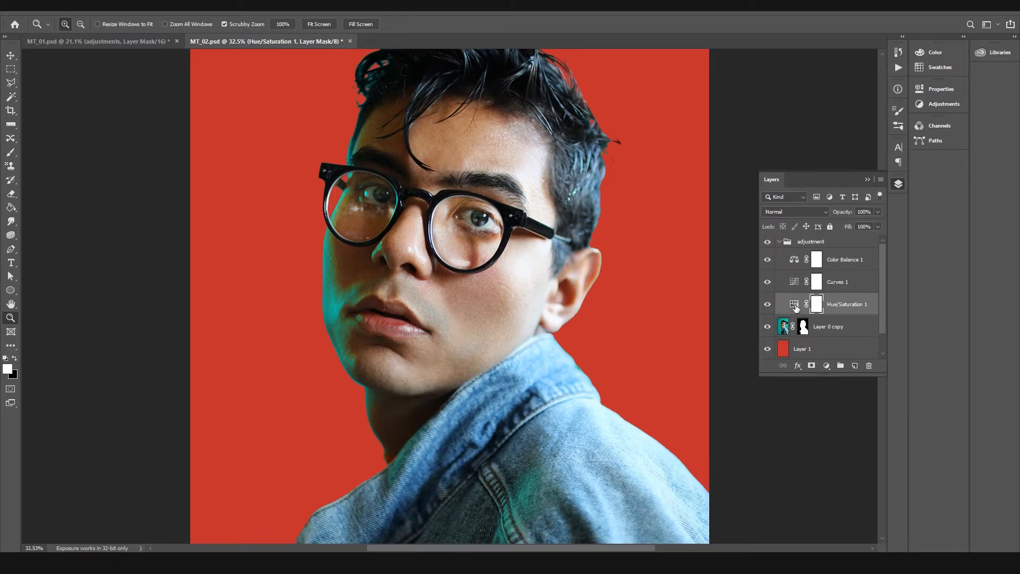
pyautogui.doubleClick(850, 304)
pyautogui.write('c')
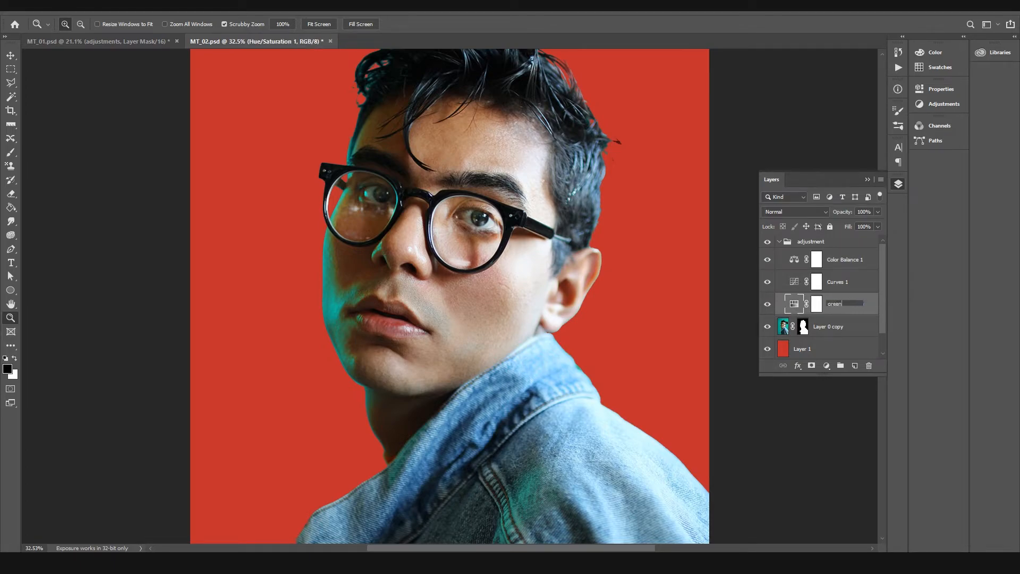
pyautogui.write('reen desat')
pyautogui.press('Return')
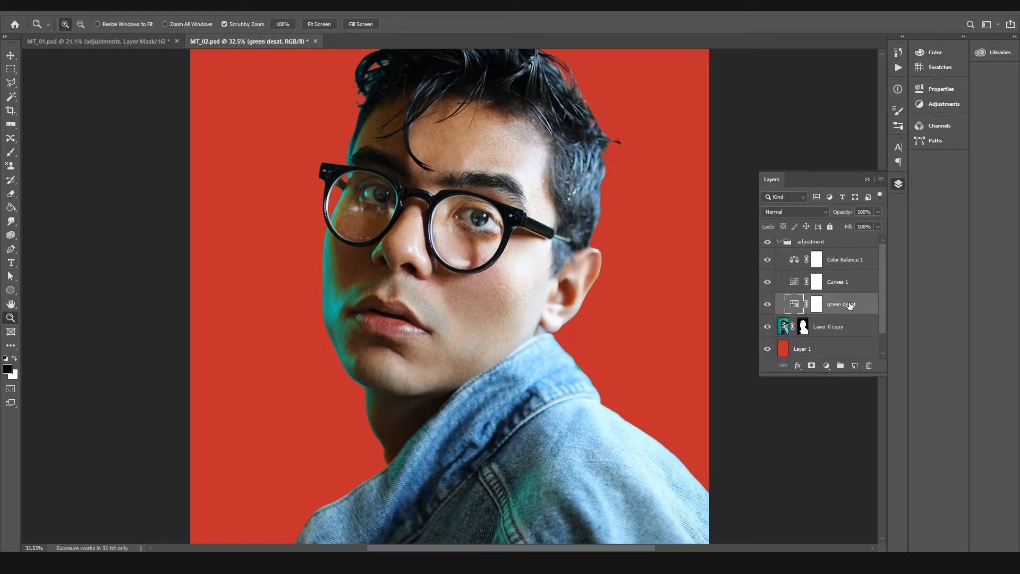
# Step: Target the Greens in the green desat layer, extend the range's upper limits to 179°/193° and preview it at +100 saturation
pyautogui.doubleClick(793, 303)
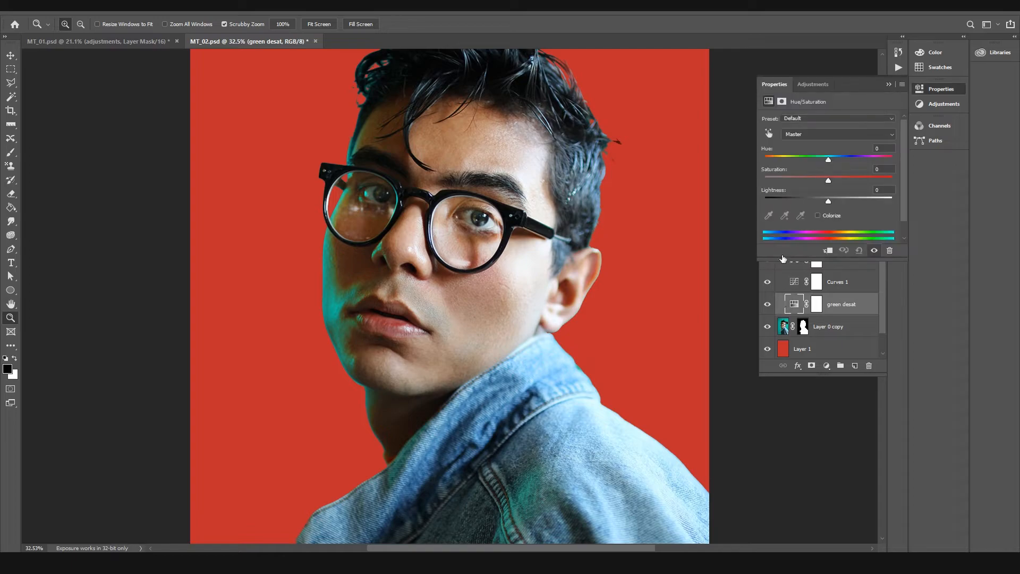
pyautogui.click(792, 135)
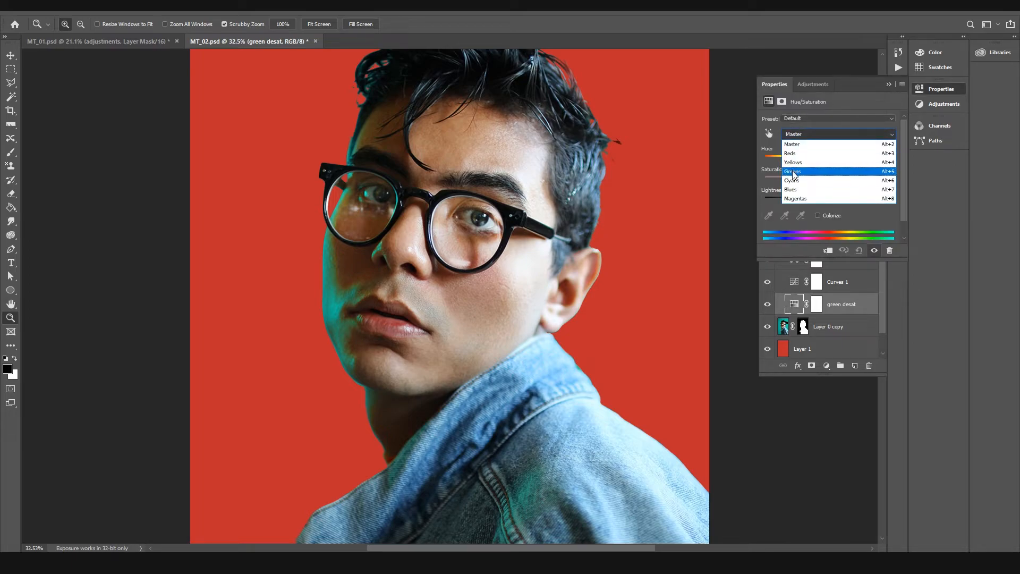
pyautogui.click(793, 173)
pyautogui.moveTo(867, 235); pyautogui.dragTo(861, 235)
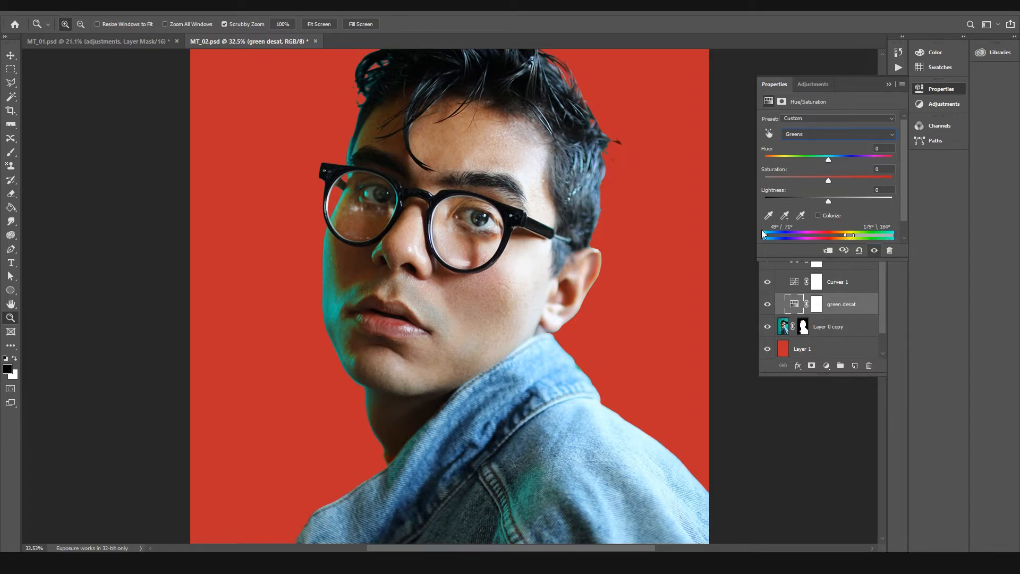
pyautogui.moveTo(766, 237); pyautogui.dragTo(769, 239)
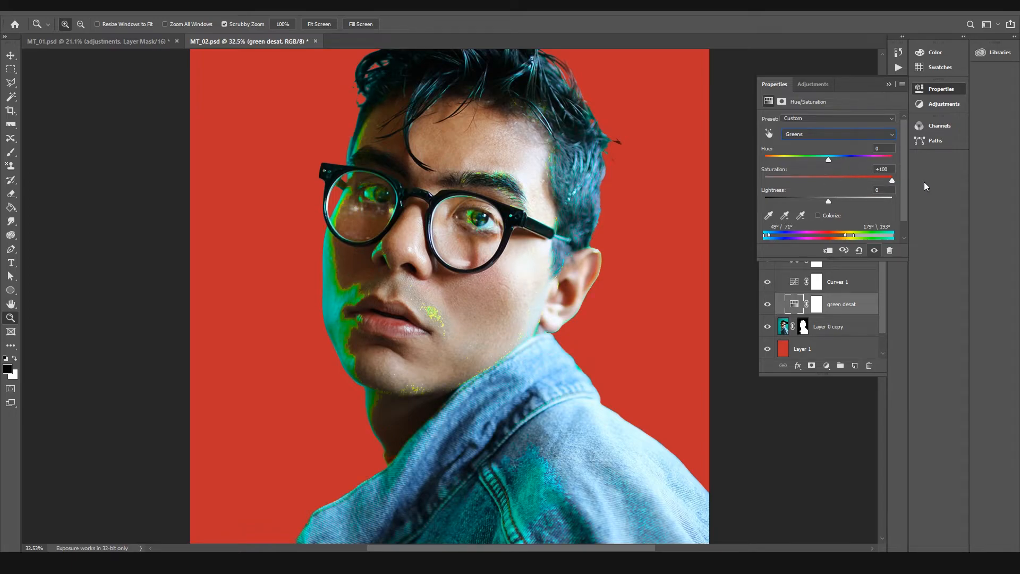
# Step: Set the Greens saturation to -100 and the color range's lower limits to 49°/75°, checking the edge of the face
pyautogui.moveTo(924, 182); pyautogui.dragTo(263, 98)
pyautogui.moveTo(323, 239); pyautogui.dragTo(425, 223)
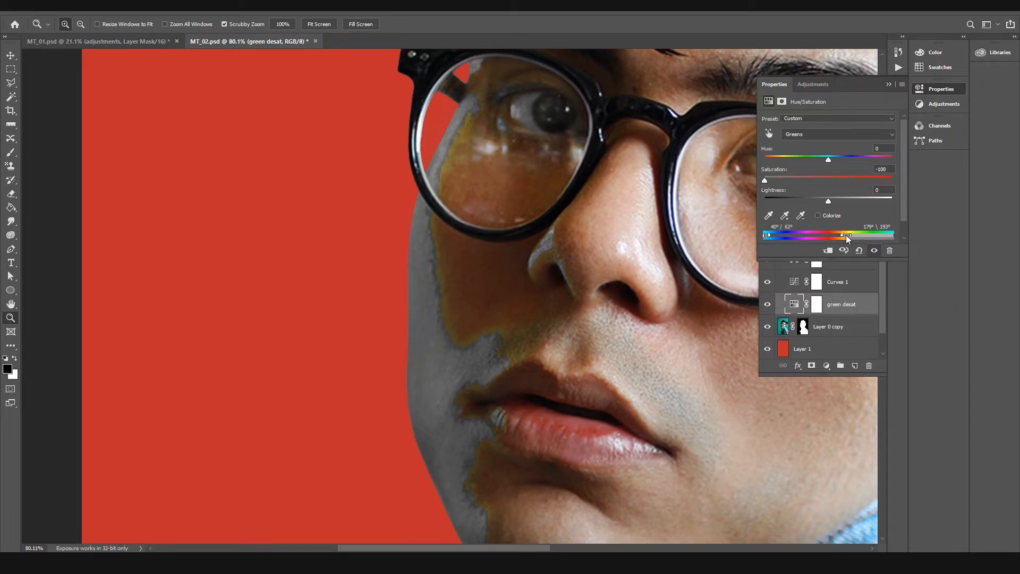
pyautogui.moveTo(848, 235); pyautogui.dragTo(851, 236)
pyautogui.moveTo(476, 387); pyautogui.dragTo(406, 414)
pyautogui.moveTo(410, 173); pyautogui.dragTo(172, 171)
pyautogui.moveTo(366, 238); pyautogui.dragTo(595, 204)
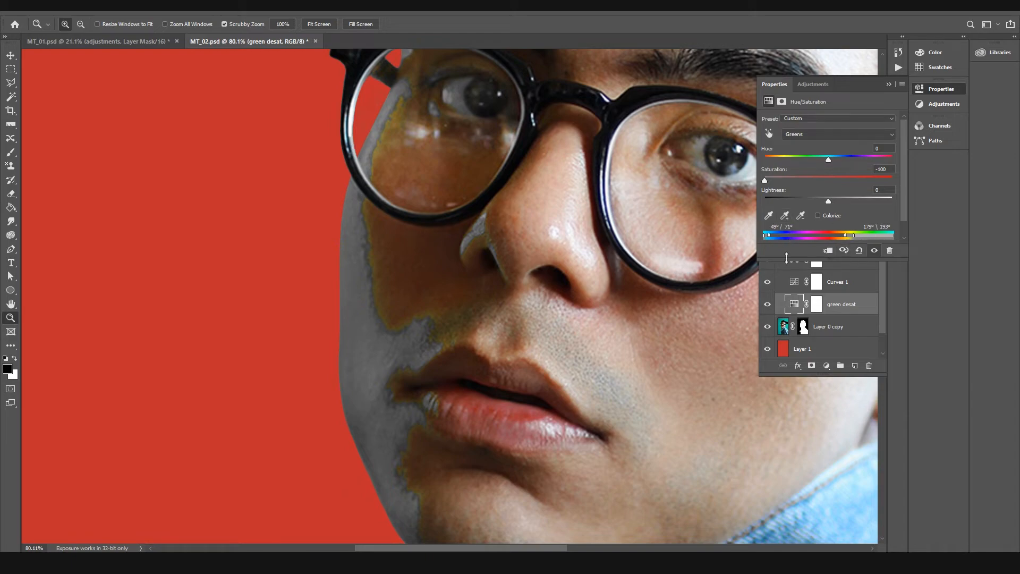
# Step: Set the Greens lightness to +100 and widen the color range's lower limits to 18°/68°
pyautogui.moveTo(834, 200); pyautogui.dragTo(898, 209)
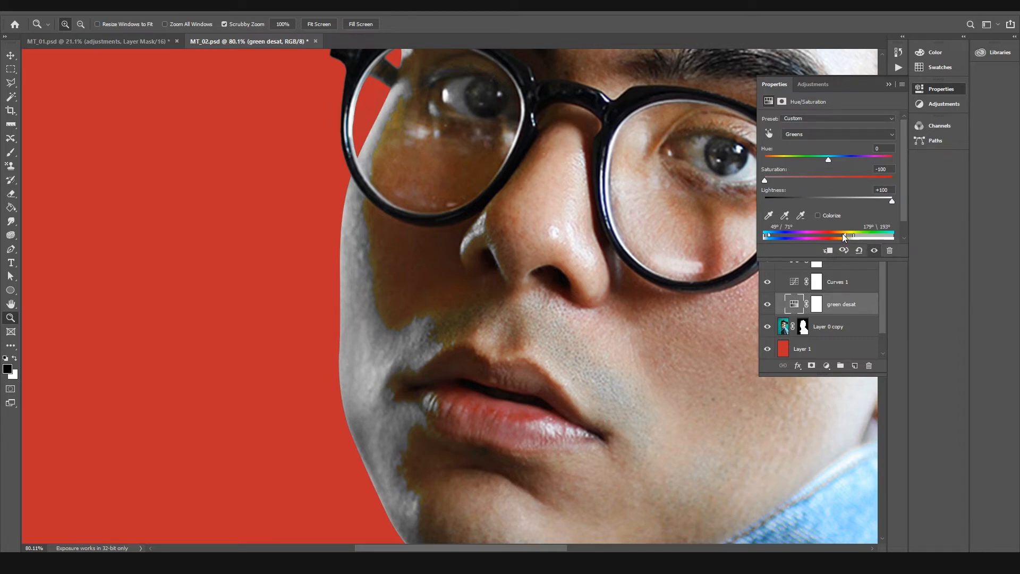
pyautogui.moveTo(844, 234); pyautogui.dragTo(838, 238)
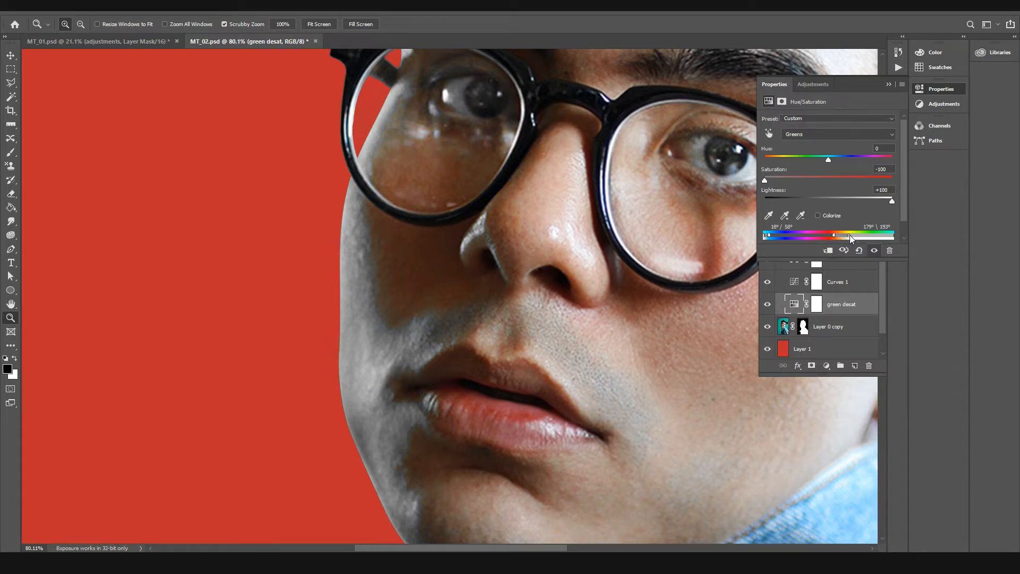
pyautogui.moveTo(605, 240); pyautogui.dragTo(507, 192)
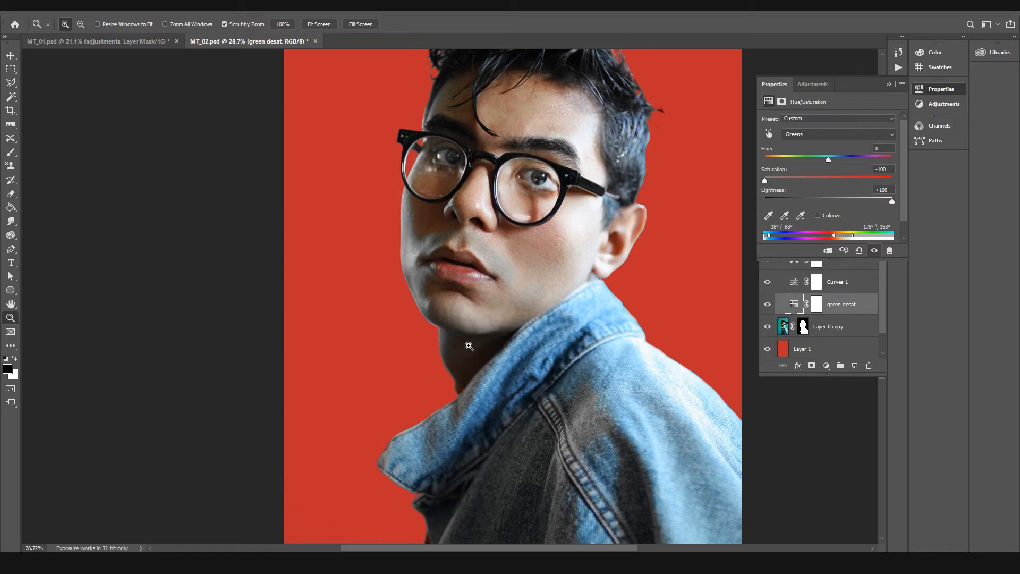
pyautogui.moveTo(526, 136); pyautogui.dragTo(518, 165)
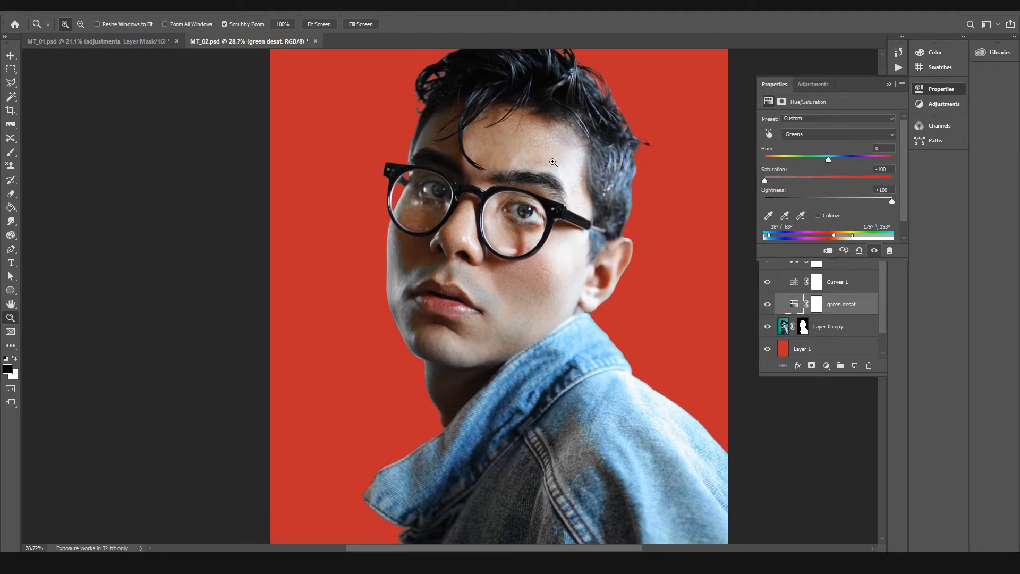
# Step: Close the Hue/Saturation settings and compare the portrait with the green desat layer on and off
pyautogui.click(888, 84)
pyautogui.click(766, 305)
pyautogui.click(766, 306)
pyautogui.click(766, 306)
pyautogui.click(766, 306)
pyautogui.click(764, 310)
pyautogui.click(764, 310)
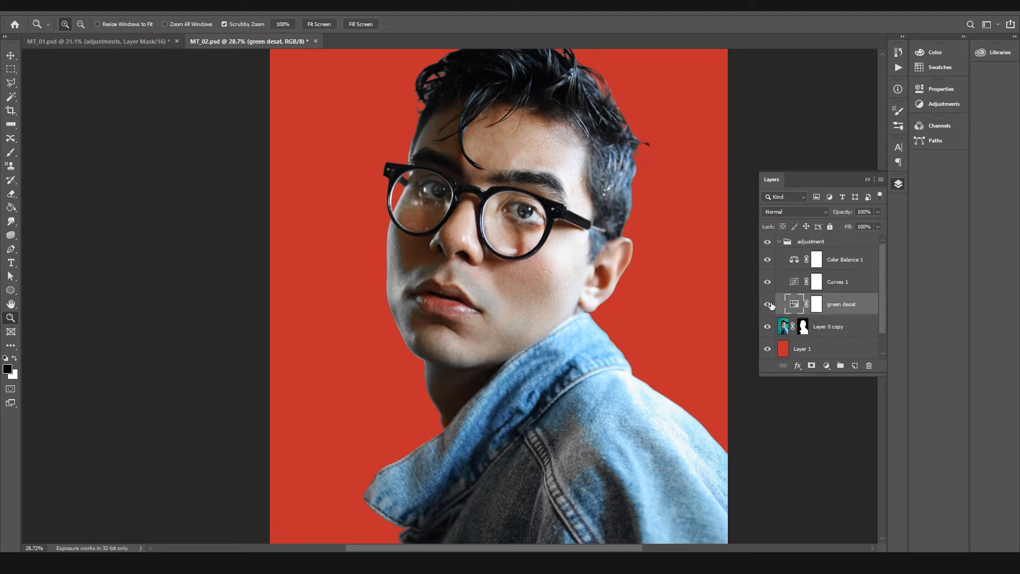
# Step: Paint black on the green desat mask over the hair, inner face and jacket with a 500 px brush
pyautogui.click(815, 307)
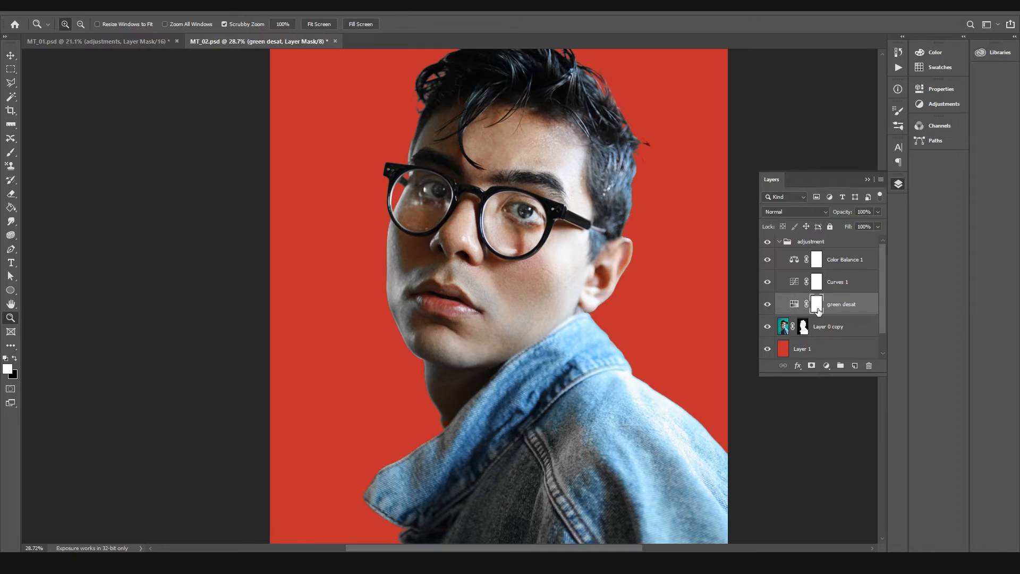
pyautogui.press('b')
pyautogui.press('x')
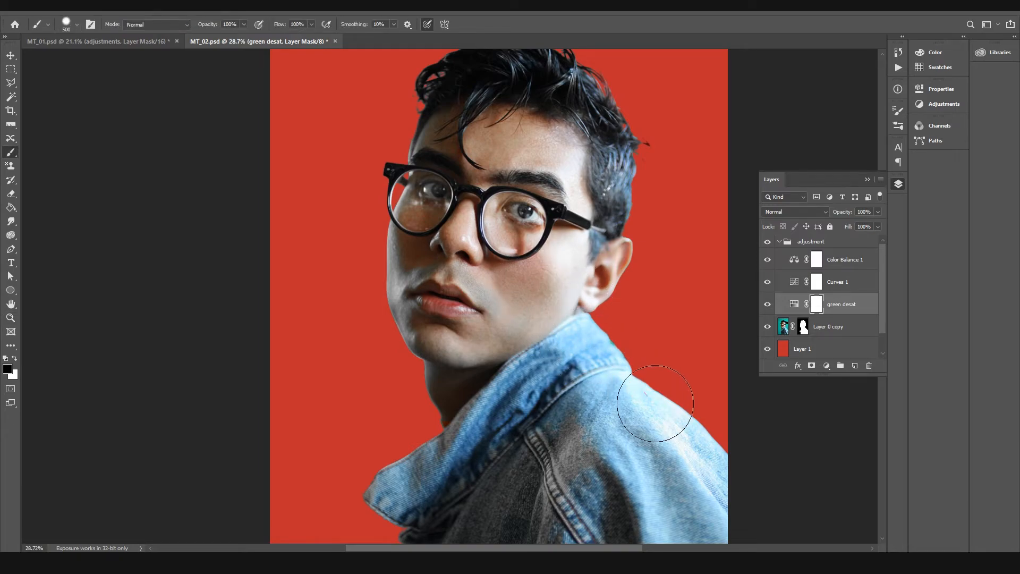
pyautogui.moveTo(576, 170)
pyautogui.mouseDown()
pyautogui.moveTo(601, 323)
pyautogui.moveTo(679, 328)
pyautogui.moveTo(666, 371)
pyautogui.mouseUp()
pyautogui.moveTo(599, 232)
pyautogui.mouseDown()
pyautogui.moveTo(562, 141)
pyautogui.moveTo(521, 173)
pyautogui.moveTo(545, 204)
pyautogui.moveTo(524, 204)
pyautogui.moveTo(514, 245)
pyautogui.moveTo(502, 250)
pyautogui.moveTo(513, 217)
pyautogui.moveTo(487, 121)
pyautogui.moveTo(518, 142)
pyautogui.moveTo(520, 277)
pyautogui.moveTo(512, 316)
pyautogui.moveTo(464, 345)
pyautogui.moveTo(504, 403)
pyautogui.moveTo(516, 392)
pyautogui.moveTo(551, 395)
pyautogui.moveTo(450, 386)
pyautogui.moveTo(417, 370)
pyautogui.moveTo(523, 414)
pyautogui.mouseUp()
pyautogui.moveTo(483, 325)
pyautogui.mouseDown()
pyautogui.moveTo(473, 298)
pyautogui.moveTo(493, 280)
pyautogui.moveTo(484, 230)
pyautogui.mouseUp()
pyautogui.moveTo(575, 355); pyautogui.dragTo(599, 379)
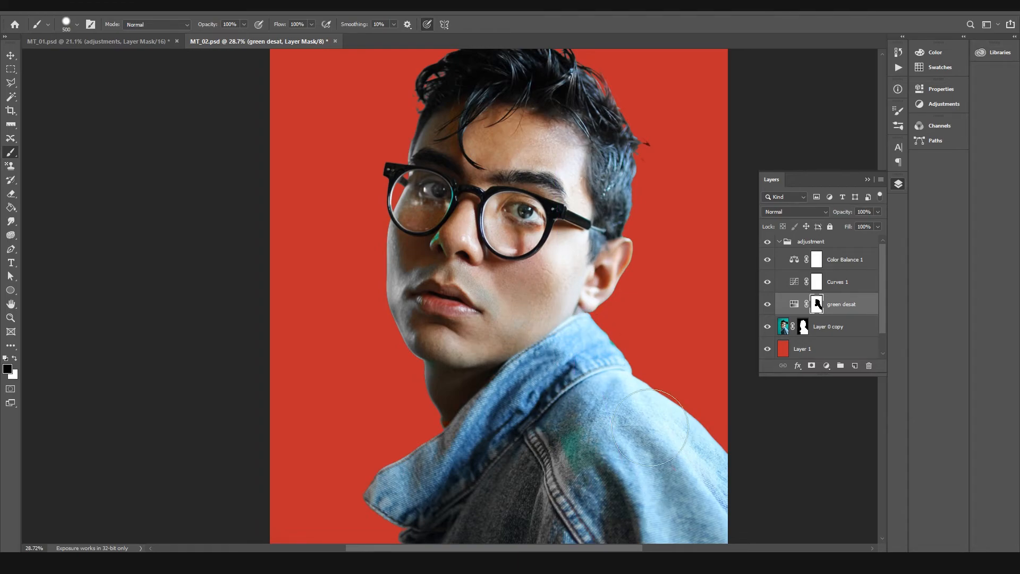
# Step: Paint white on the green desat mask over the green patch on the jacket shoulder, then compare the layer on and off
pyautogui.press('x')
pyautogui.moveTo(563, 442); pyautogui.dragTo(587, 500)
pyautogui.press('x')
pyautogui.press('x')
pyautogui.click(767, 304)
pyautogui.click(768, 305)
pyautogui.click(767, 305)
pyautogui.click(767, 304)
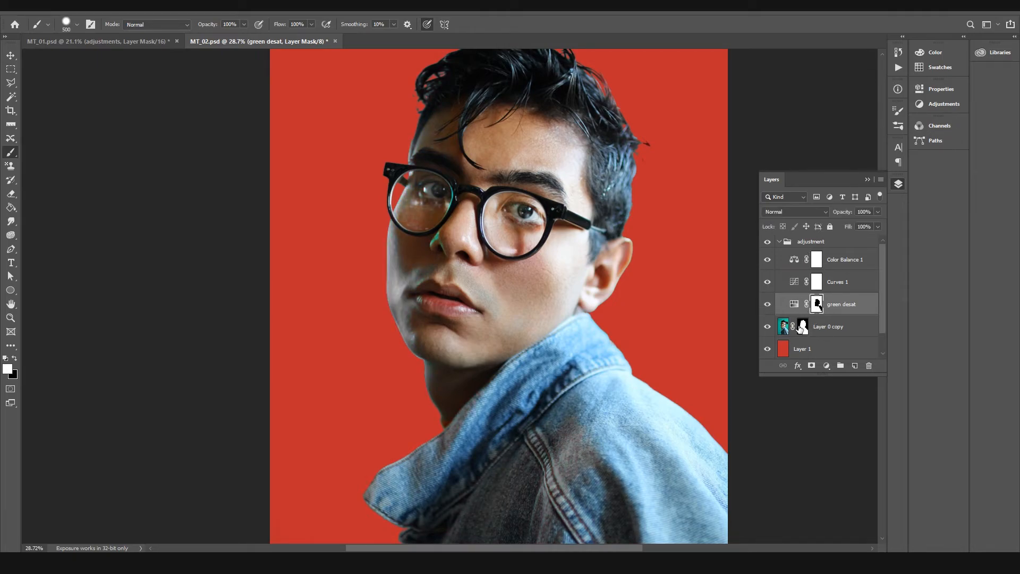
# Step: Apply a Gaussian Blur with a 3.0 pixel radius to the Layer 0 copy mask
pyautogui.click(803, 326)
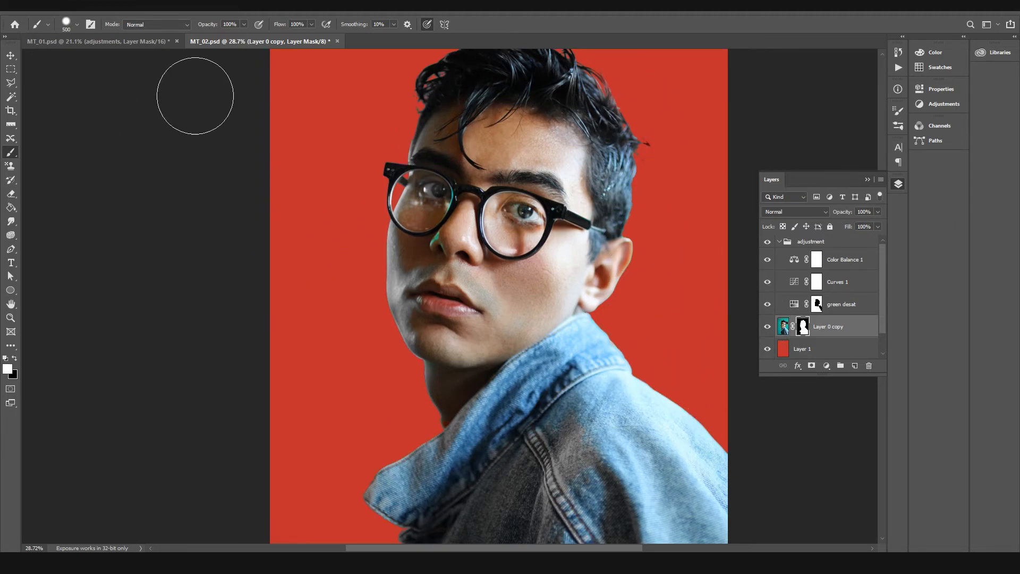
pyautogui.click(163, 11)
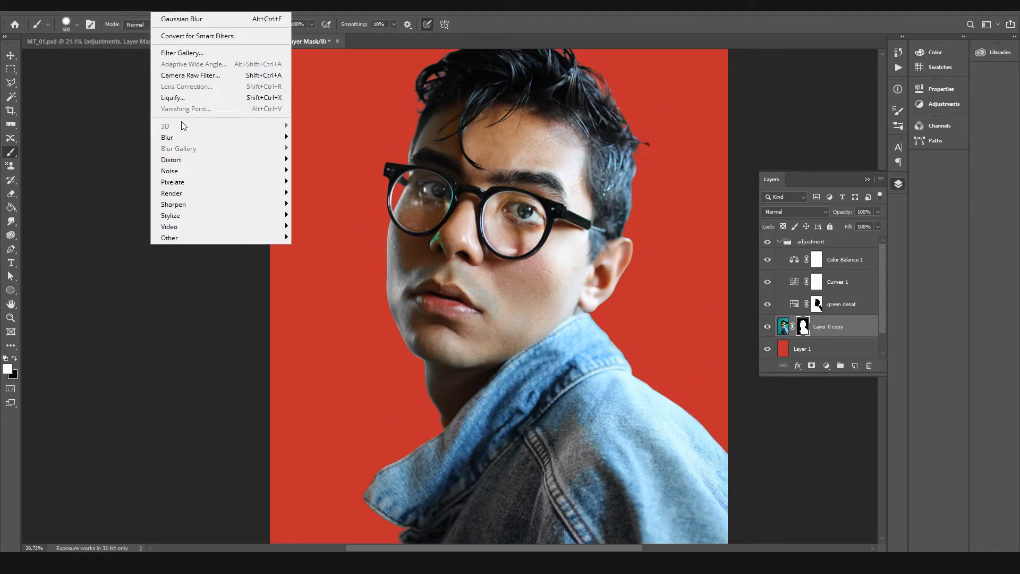
pyautogui.moveTo(181, 137)
pyautogui.click(319, 181)
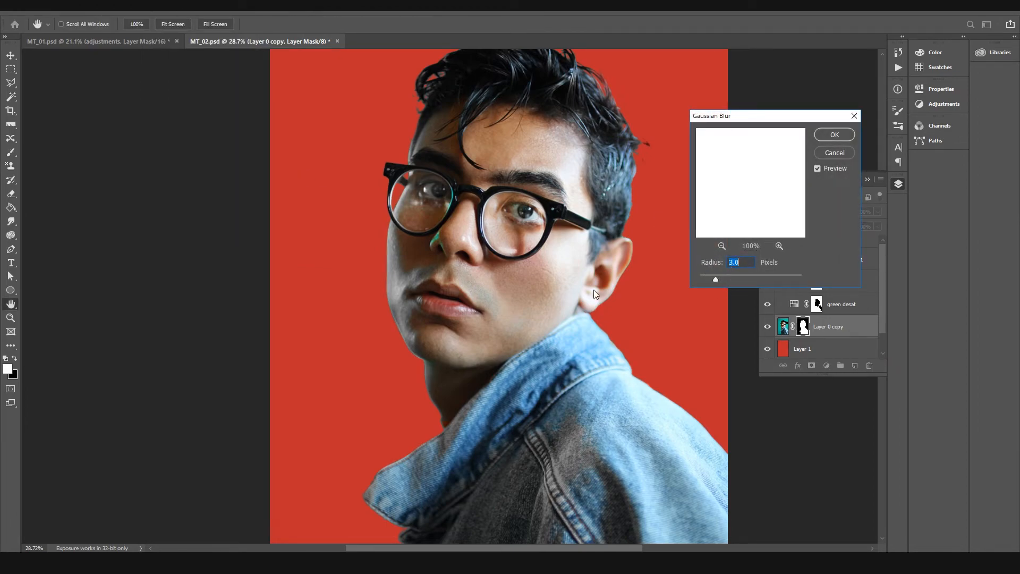
pyautogui.click(817, 169)
pyautogui.click(835, 134)
# Step: Examine the face edge around the glasses up close, comparing Layer 0 copy and green desat on and off
pyautogui.press('z')
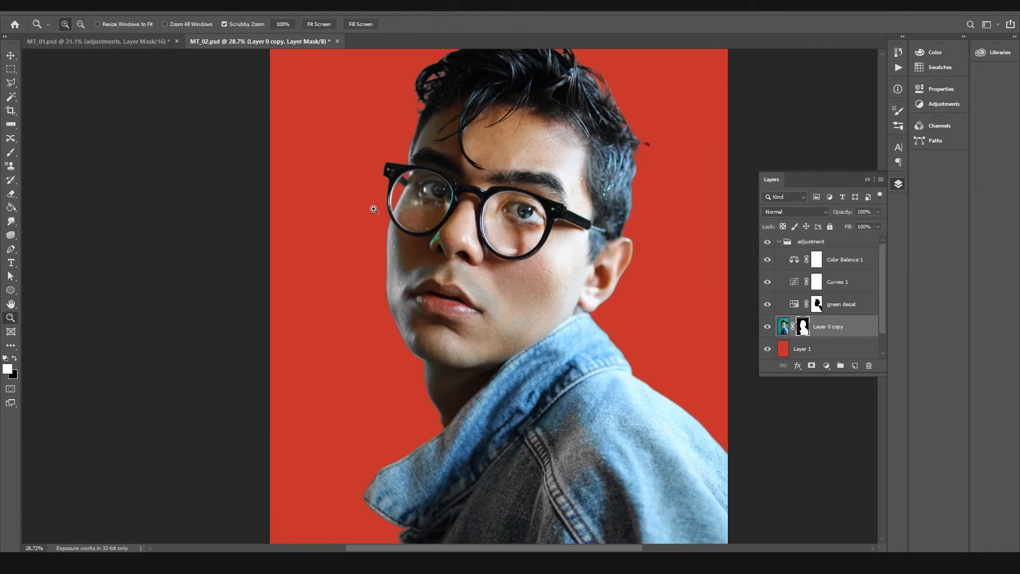
pyautogui.moveTo(371, 206); pyautogui.dragTo(460, 232)
pyautogui.click(460, 231)
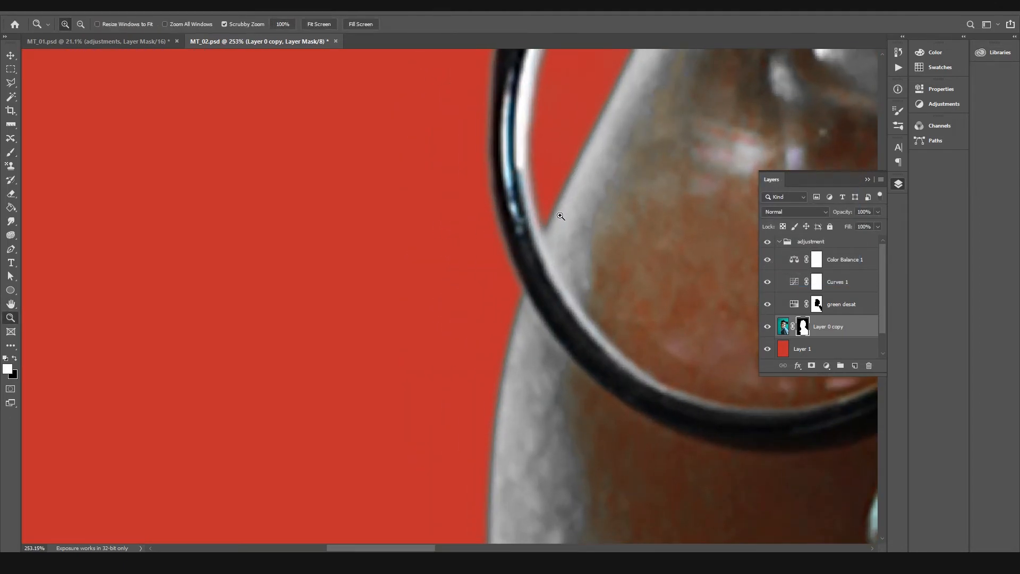
pyautogui.moveTo(624, 313); pyautogui.dragTo(564, 317)
pyautogui.moveTo(755, 342); pyautogui.dragTo(475, 291)
pyautogui.click(767, 326)
pyautogui.click(767, 326)
pyautogui.click(767, 304)
pyautogui.click(767, 304)
pyautogui.click(767, 304)
pyautogui.click(767, 304)
# Step: Refine the green desat mask with a 175 px brush: white on the green spill beside the nose, black across the nose and glasses
pyautogui.click(818, 304)
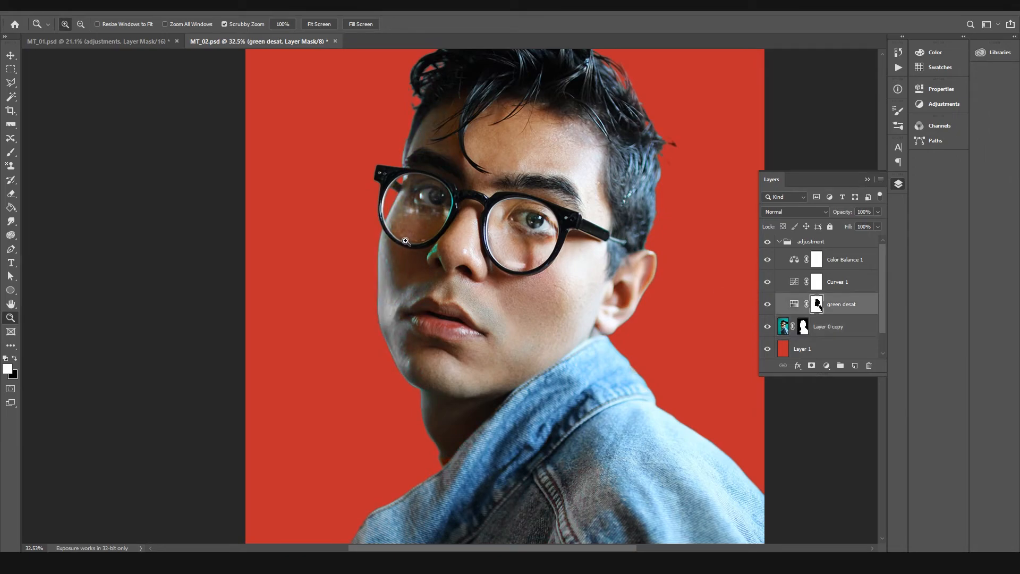
pyautogui.press('b')
pyautogui.press('[')
pyautogui.press('[')
pyautogui.press('[')
pyautogui.press('[')
pyautogui.press('[')
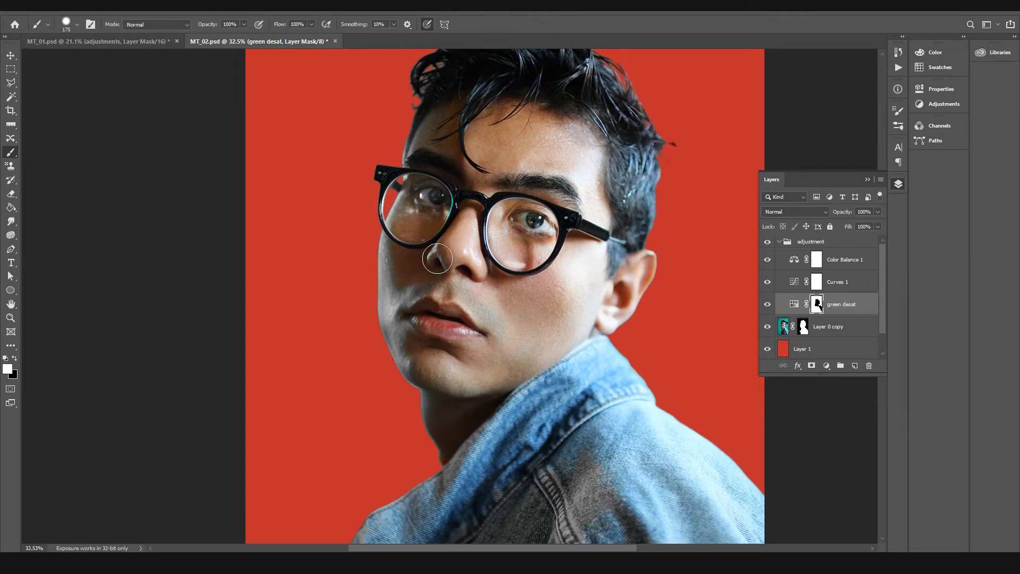
pyautogui.press('x')
pyautogui.moveTo(481, 268)
pyautogui.mouseDown()
pyautogui.moveTo(483, 248)
pyautogui.moveTo(542, 215)
pyautogui.moveTo(558, 226)
pyautogui.mouseUp()
# Step: Darken the midtones and shadows with the Curves 1 layer and compare the result on and off
pyautogui.doubleClick(793, 281)
pyautogui.moveTo(826, 207); pyautogui.dragTo(814, 228)
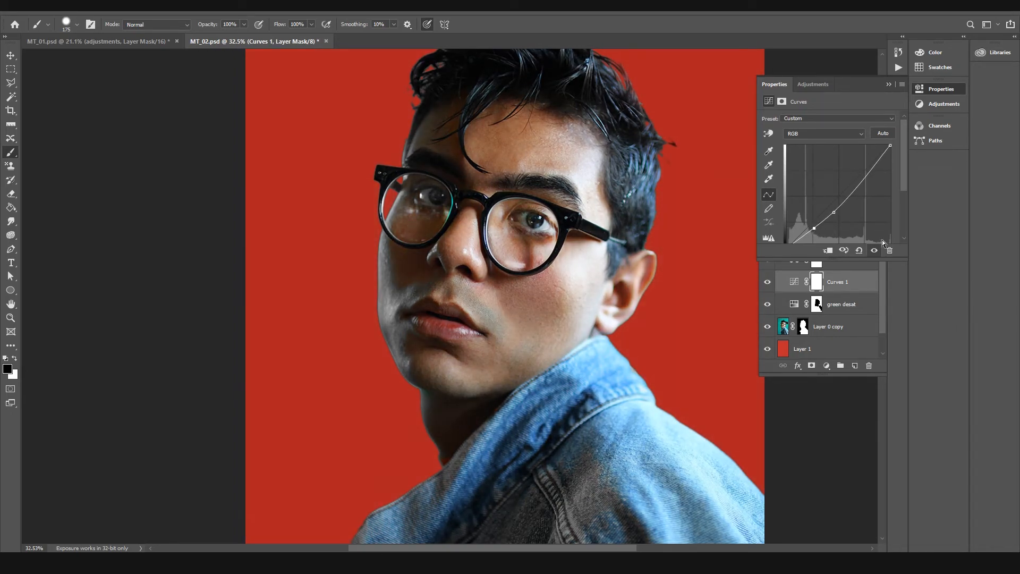
pyautogui.click(889, 83)
pyautogui.click(767, 282)
pyautogui.click(767, 283)
pyautogui.click(767, 282)
pyautogui.click(767, 283)
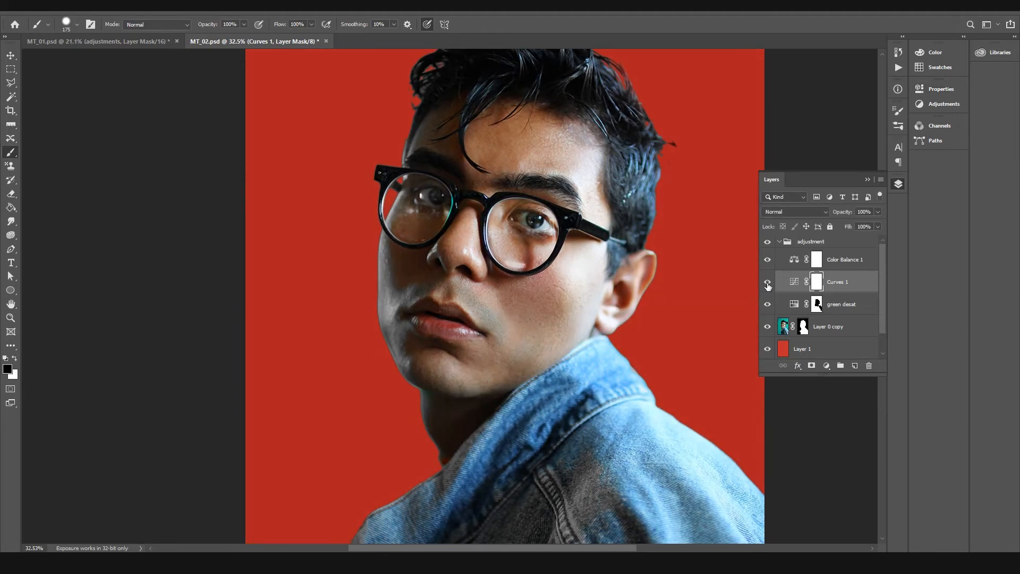
# Step: Adjust the midtones of the Color Balance 1 layer, shifting them toward blue
pyautogui.doubleClick(793, 261)
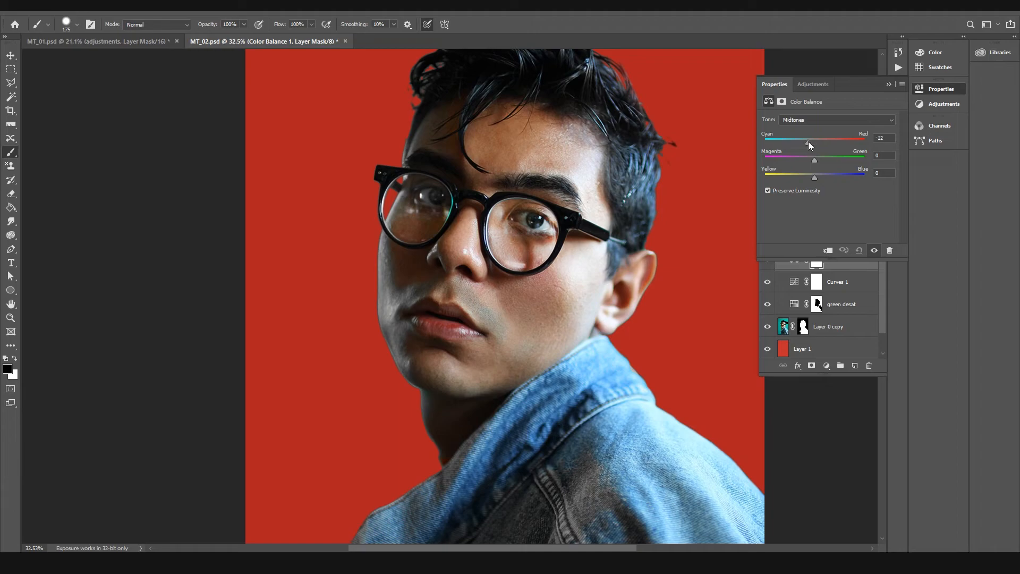
pyautogui.moveTo(807, 142)
pyautogui.mouseDown()
pyautogui.moveTo(820, 142)
pyautogui.moveTo(812, 161)
pyautogui.mouseUp()
pyautogui.moveTo(815, 180); pyautogui.dragTo(824, 176)
# Step: Set the Color Balance shadows to -1 for Magenta/Green and +2 for Yellow/Blue
pyautogui.click(803, 118)
pyautogui.click(803, 126)
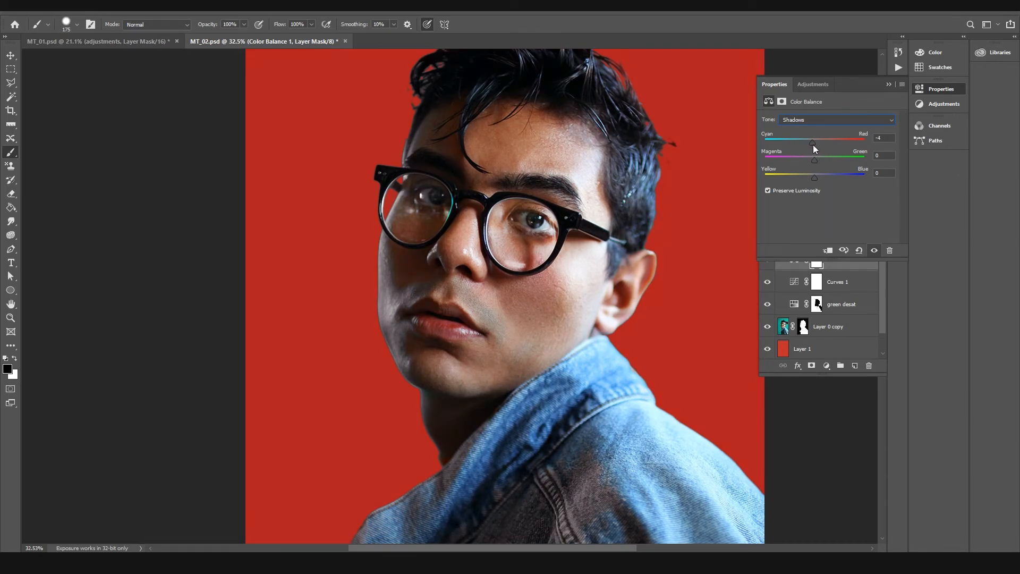
pyautogui.moveTo(814, 160); pyautogui.dragTo(815, 159)
pyautogui.moveTo(814, 177); pyautogui.dragTo(817, 177)
pyautogui.click(801, 118)
pyautogui.click(801, 120)
# Step: Fine-tune the Color Balance highlights, shifting them slightly toward red, and close the settings
pyautogui.click(789, 114)
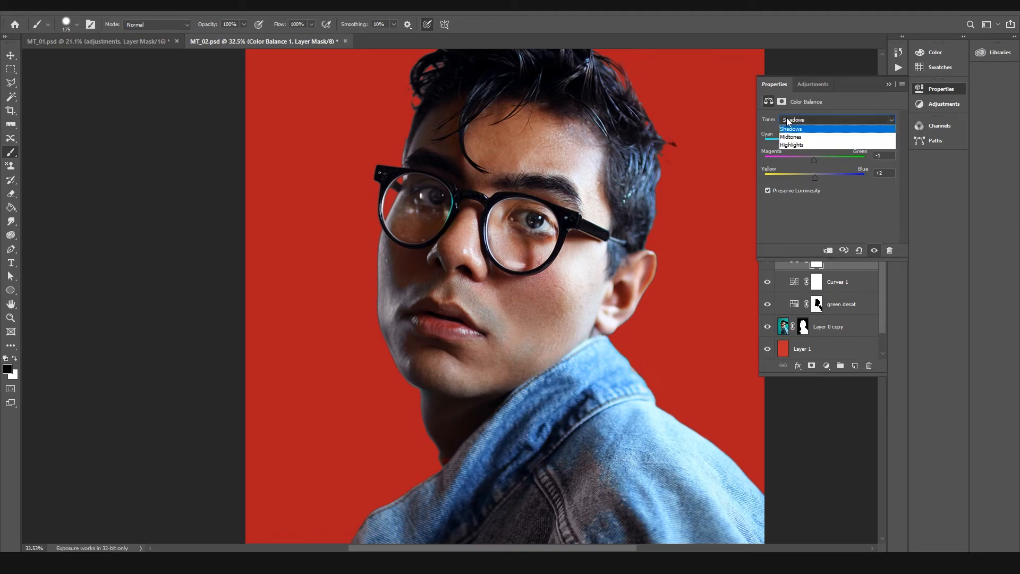
pyautogui.click(791, 142)
pyautogui.moveTo(814, 141); pyautogui.dragTo(816, 141)
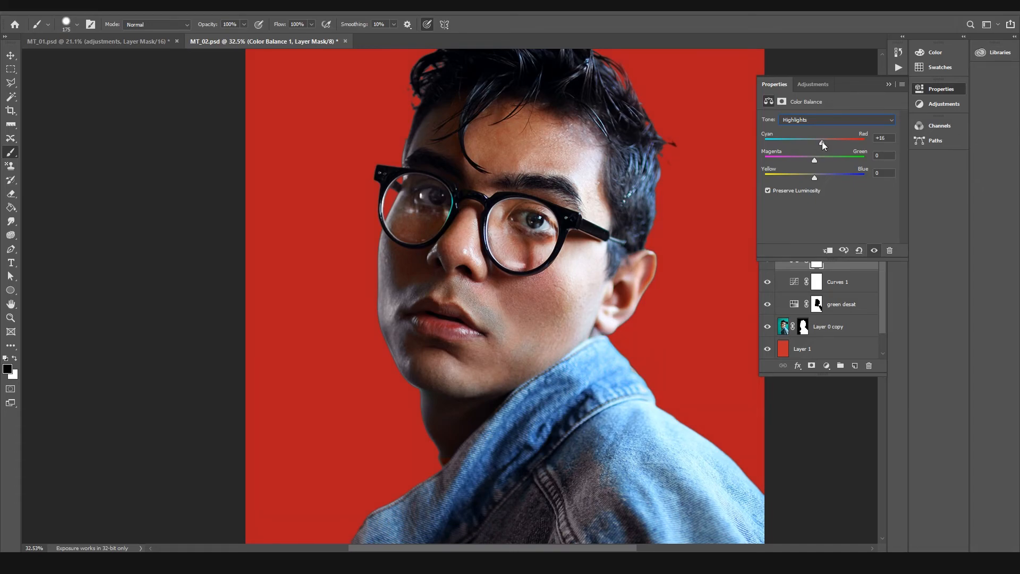
pyautogui.moveTo(807, 142)
pyautogui.mouseDown()
pyautogui.moveTo(825, 141)
pyautogui.moveTo(814, 142)
pyautogui.mouseUp()
pyautogui.moveTo(815, 143)
pyautogui.mouseDown()
pyautogui.moveTo(795, 143)
pyautogui.moveTo(822, 148)
pyautogui.mouseUp()
pyautogui.moveTo(815, 161); pyautogui.dragTo(818, 166)
pyautogui.moveTo(815, 178); pyautogui.dragTo(815, 180)
pyautogui.click(920, 93)
# Step: Compare the portrait with the Color Balance 1 layer on and off
pyautogui.click(768, 261)
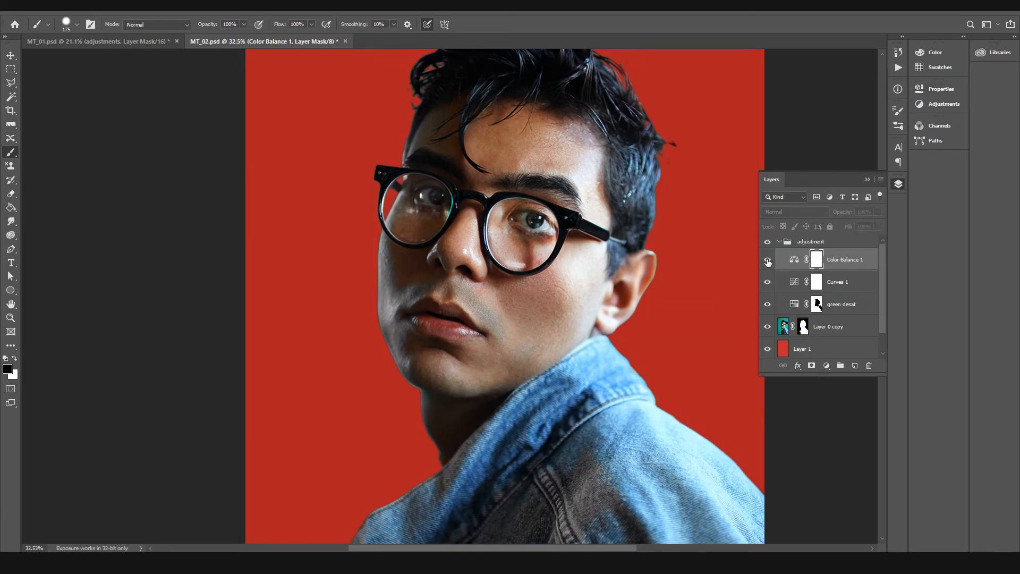
pyautogui.click(767, 260)
pyautogui.click(767, 260)
pyautogui.click(768, 261)
pyautogui.click(768, 260)
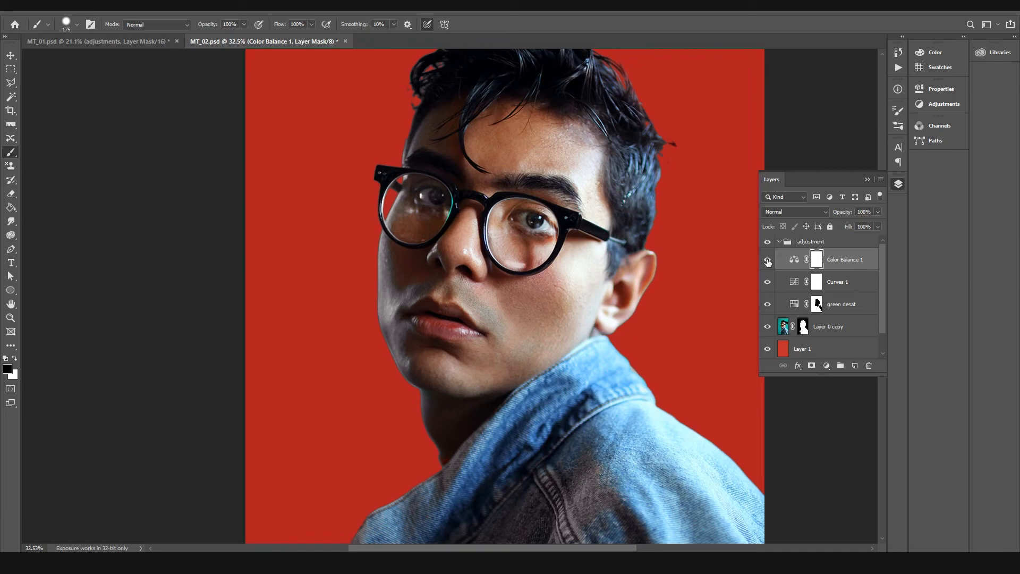
# Step: Collapse the adjustment group and compare the whole portrait with the group on and off
pyautogui.click(779, 241)
pyautogui.press('z')
pyautogui.moveTo(703, 221); pyautogui.dragTo(684, 225)
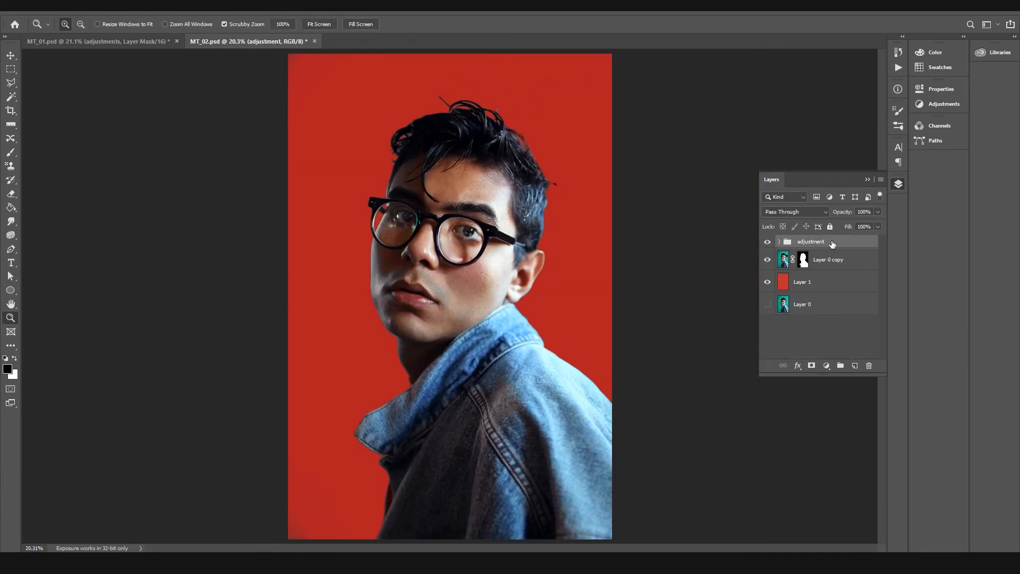
pyautogui.click(767, 241)
pyautogui.click(767, 241)
pyautogui.click(767, 241)
pyautogui.click(767, 242)
pyautogui.click(767, 242)
pyautogui.click(767, 241)
# Step: Try masking the adjustment group with a 600 px black brush down the face and jacket, then undo the stroke and the mask
pyautogui.click(811, 366)
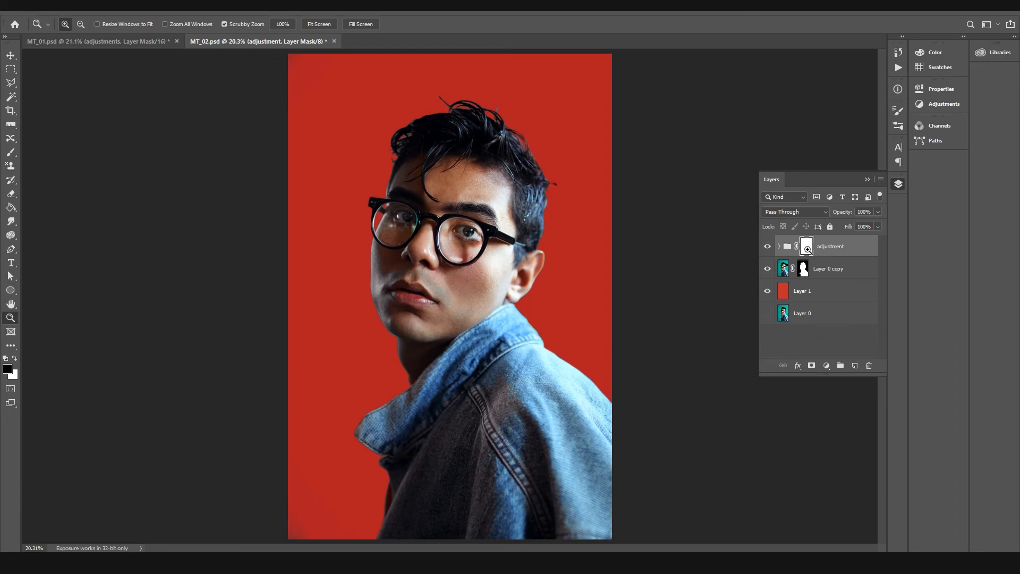
pyautogui.press('b')
pyautogui.press(']')
pyautogui.press(']')
pyautogui.press(']')
pyautogui.press(']')
pyautogui.press(']')
pyautogui.press(']')
pyautogui.moveTo(512, 198)
pyautogui.mouseDown()
pyautogui.moveTo(512, 286)
pyautogui.moveTo(550, 392)
pyautogui.moveTo(615, 454)
pyautogui.moveTo(619, 478)
pyautogui.mouseUp()
pyautogui.hotkey('ctrl', 'z')
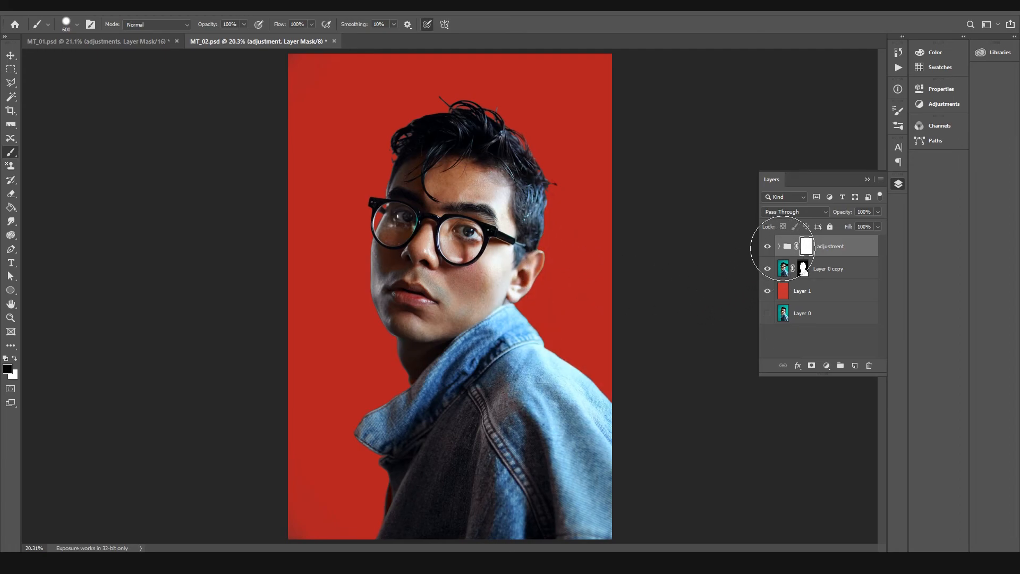
pyautogui.hotkey('ctrl', 'z')
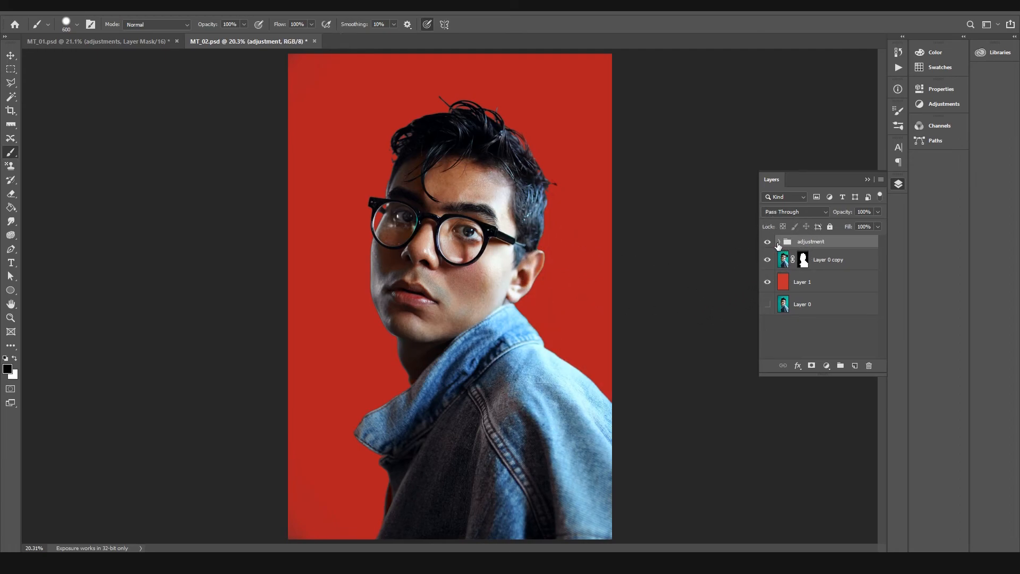
# Step: Compare the portrait with the Curves 1 layer on and off, and again with the whole adjustment group on and off
pyautogui.click(778, 242)
pyautogui.click(768, 282)
pyautogui.click(768, 282)
pyautogui.click(768, 283)
pyautogui.click(768, 282)
pyautogui.click(768, 283)
pyautogui.click(768, 283)
pyautogui.click(779, 241)
pyautogui.click(767, 242)
pyautogui.click(767, 243)
pyautogui.click(768, 243)
pyautogui.click(767, 243)
# Step: Duplicate the adjustment group together with Layer 0 copy and merge the two duplicates into a single layer
pyautogui.click(825, 263)
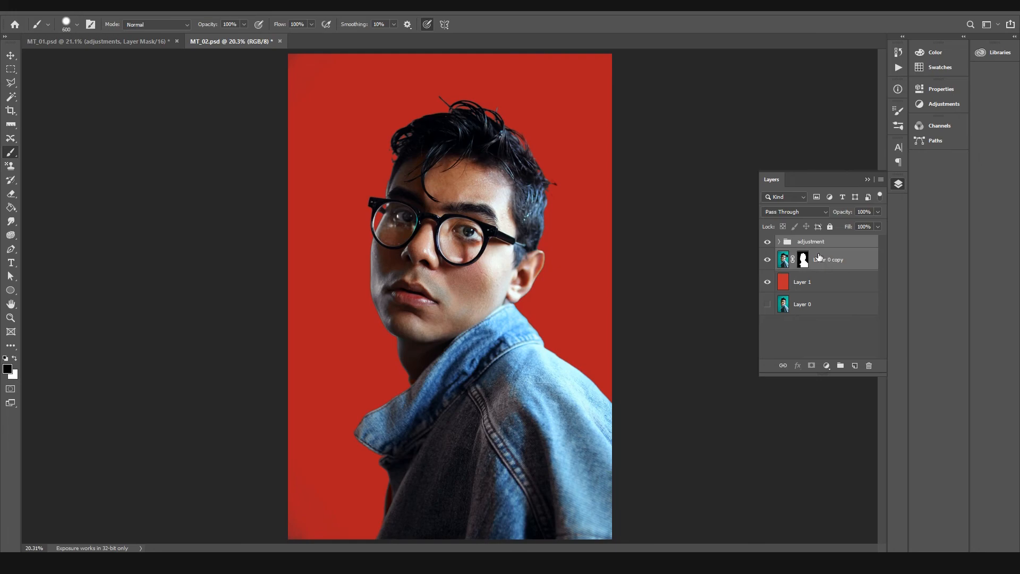
pyautogui.hotkey('ctrl', 'j')
pyautogui.press('e')
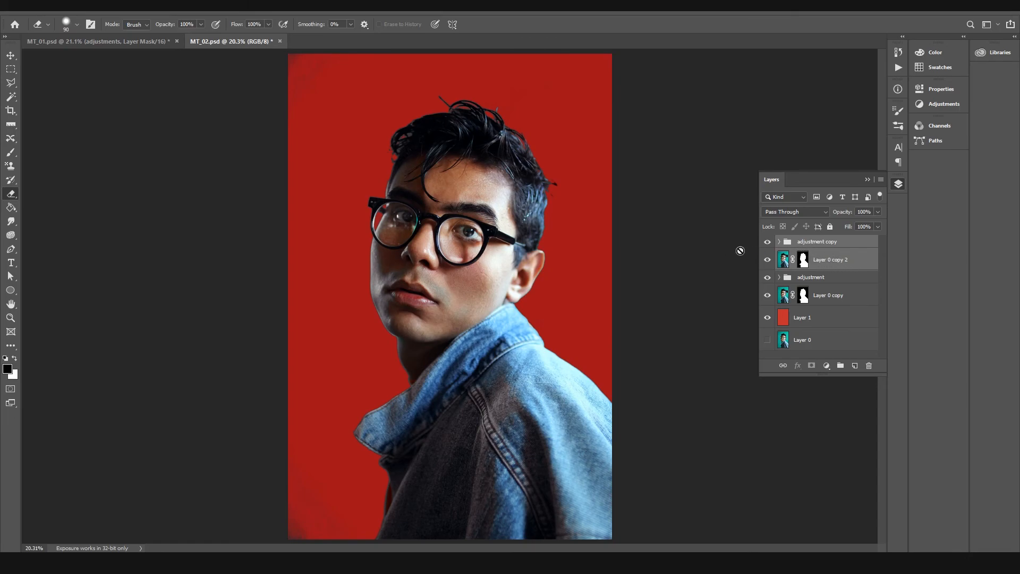
pyautogui.click(14, 58)
pyautogui.click(837, 263)
pyautogui.keyDown('ctrl'); pyautogui.click(846, 247); pyautogui.keyUp('ctrl')
pyautogui.hotkey('ctrl', 'e')
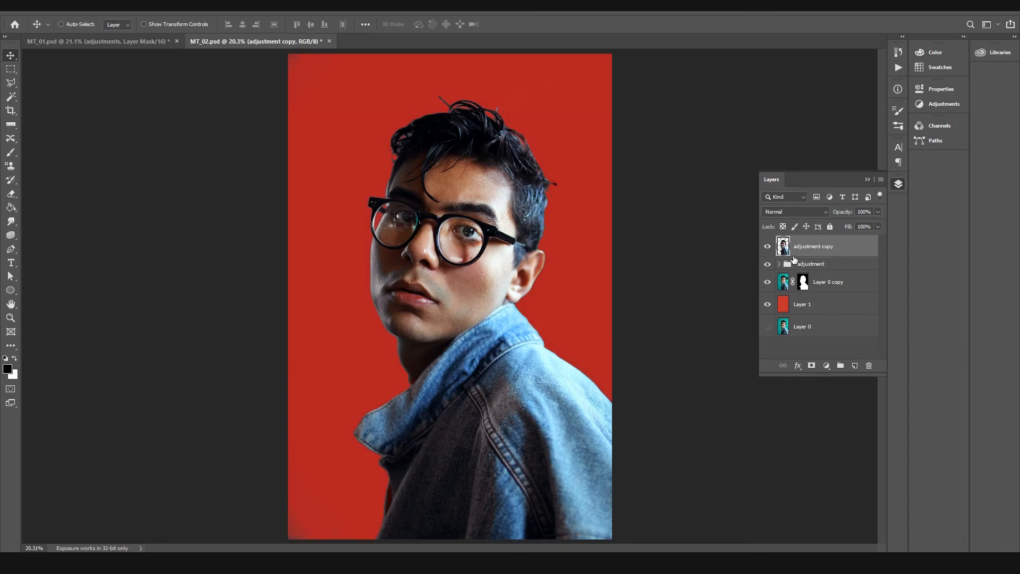
# Step: Hide the adjustment group and Layer 0 copy, and check the merged portrait by toggling it, the red Layer 1 and the group
pyautogui.click(767, 284)
pyautogui.click(767, 267)
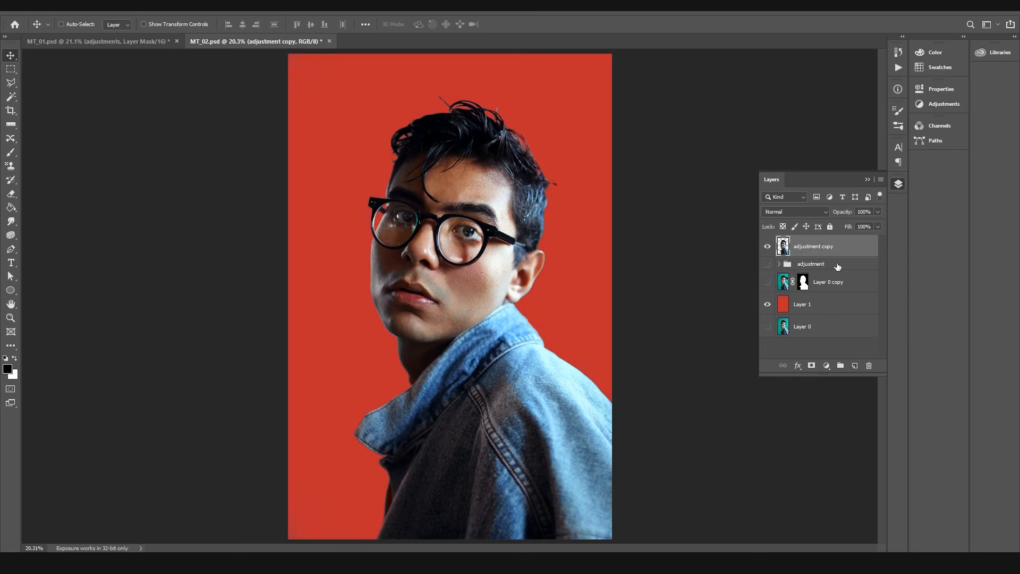
pyautogui.click(766, 247)
pyautogui.click(765, 248)
pyautogui.click(767, 305)
pyautogui.click(767, 306)
pyautogui.click(768, 264)
pyautogui.click(768, 264)
# Step: Inspect the glasses up close, delete the merged adjustment copy layer, and show Layer 0 copy and the adjustment group again
pyautogui.press('z')
pyautogui.moveTo(417, 217); pyautogui.dragTo(455, 215)
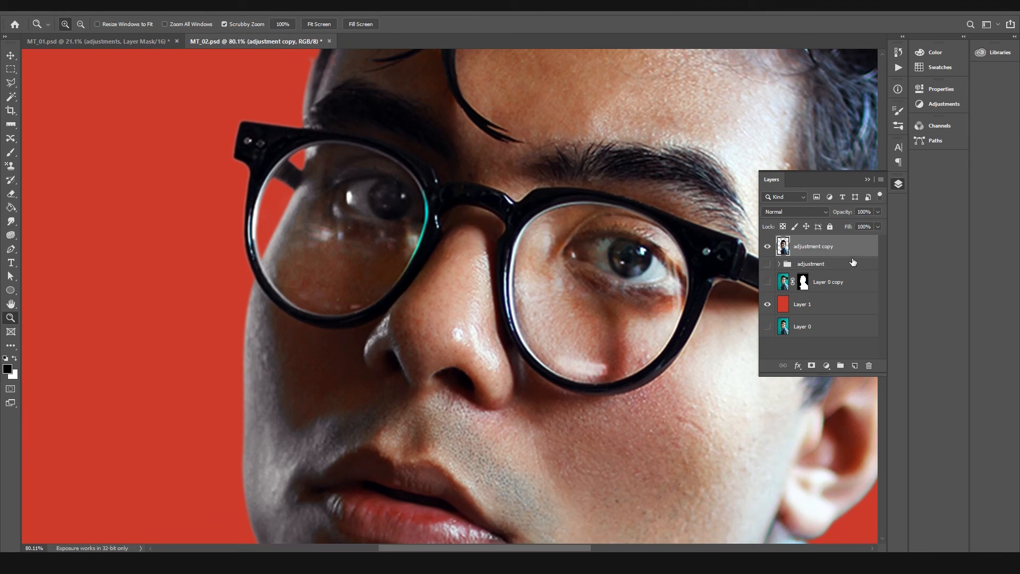
pyautogui.press('Delete')
pyautogui.click(767, 242)
pyautogui.click(767, 260)
# Step: Paint white on the green desat mask with a 150 px brush over the teal reflection on the lens rim beside the nose
pyautogui.click(779, 242)
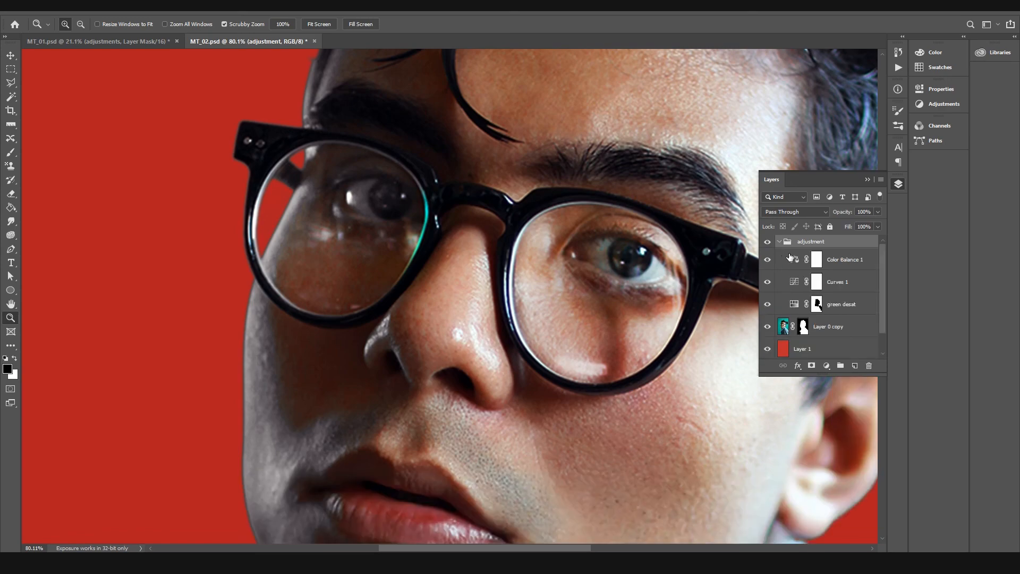
pyautogui.click(817, 305)
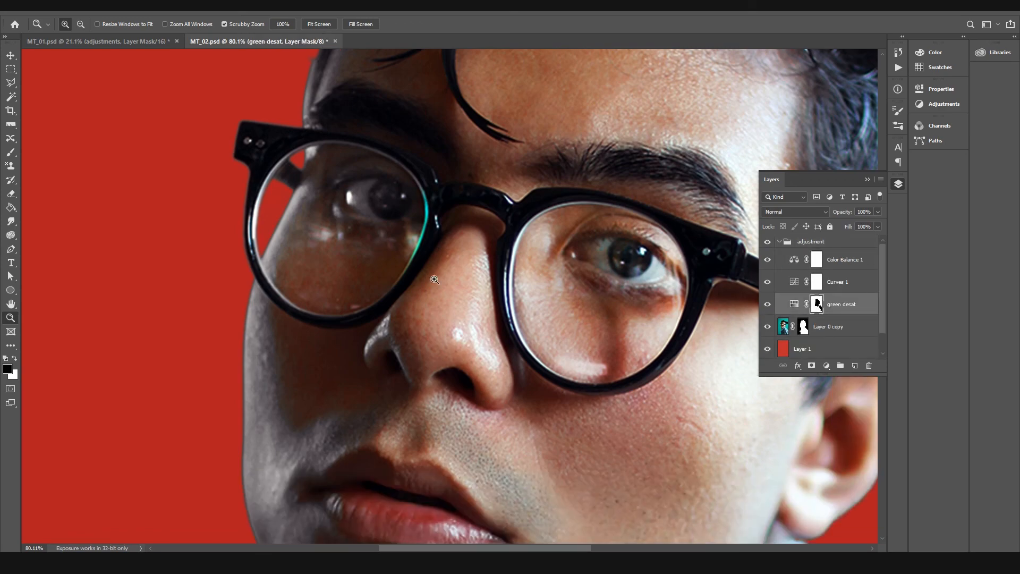
pyautogui.press('b')
pyautogui.press('[')
pyautogui.press('[')
pyautogui.press('[')
pyautogui.press('[')
pyautogui.press('[')
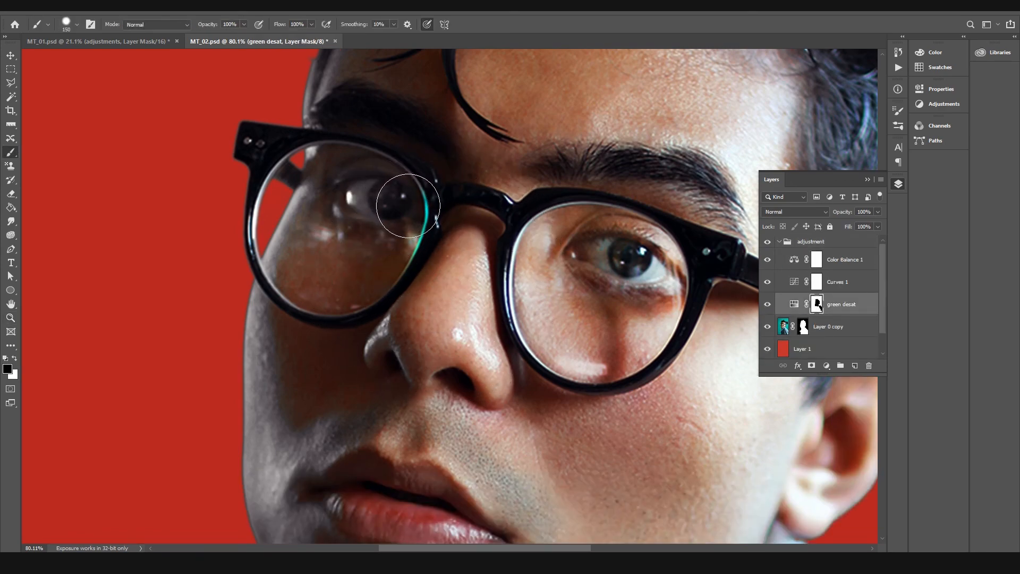
pyautogui.press('x')
pyautogui.moveTo(404, 185)
pyautogui.mouseDown()
pyautogui.moveTo(417, 229)
pyautogui.moveTo(398, 269)
pyautogui.mouseUp()
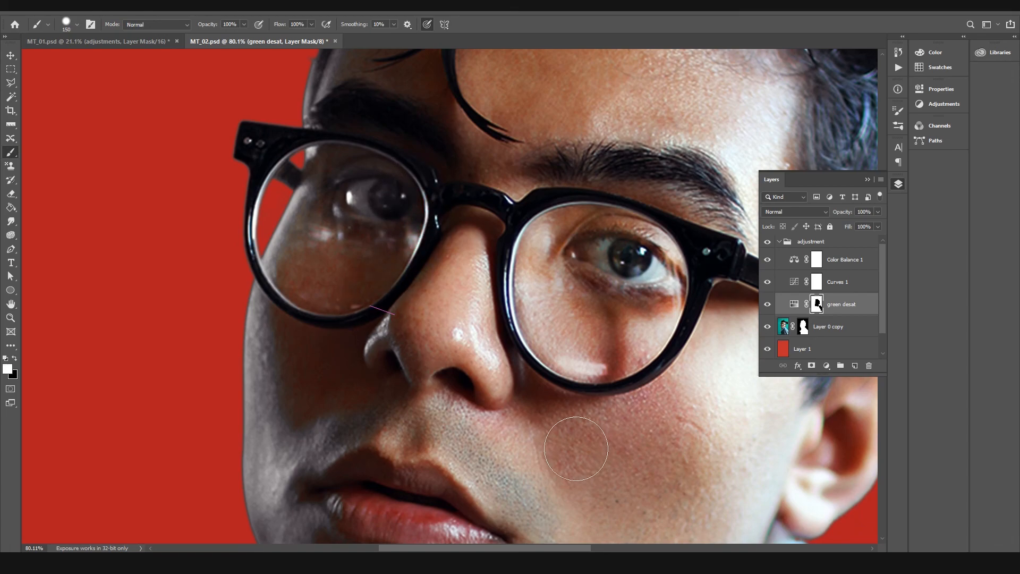
# Step: Duplicate the collapsed adjustment group together with Layer 0 copy, merge the duplicates into one layer, and hide the originals
pyautogui.press('z')
pyautogui.hotkey('ctrl', '0')
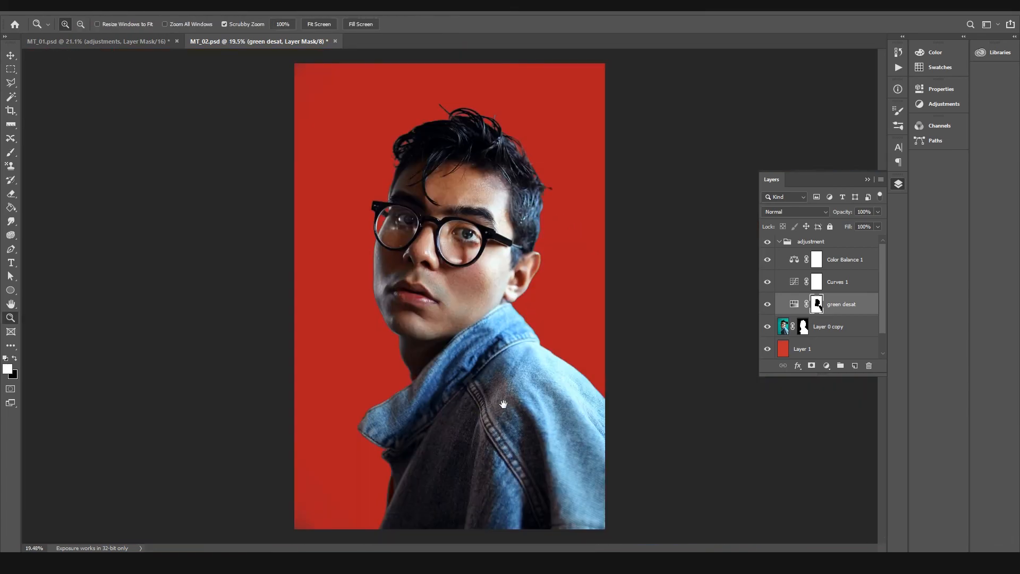
pyautogui.click(780, 241)
pyautogui.hotkey('ctrl', 'j')
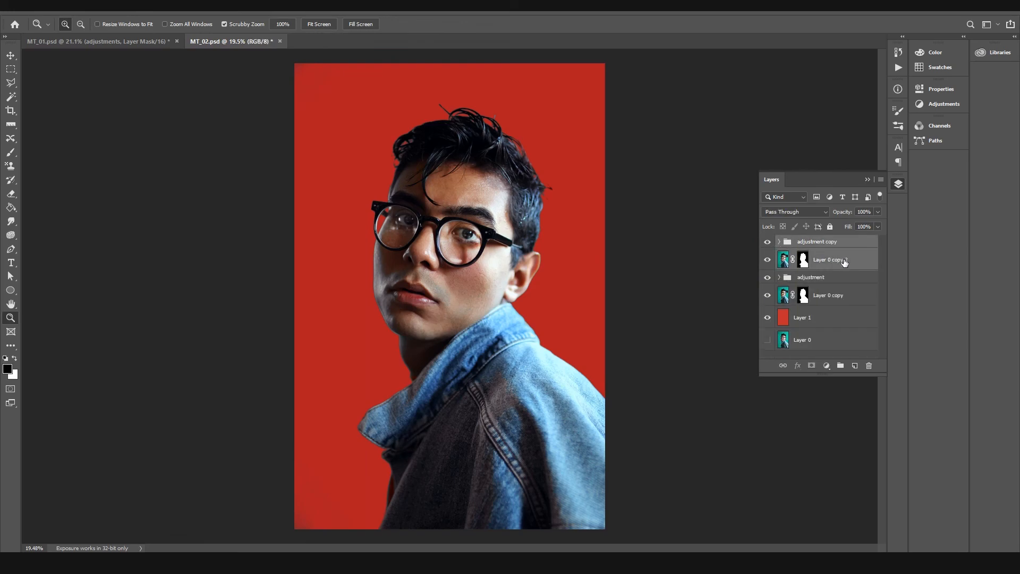
pyautogui.hotkey('ctrl', 'e')
pyautogui.moveTo(772, 264); pyautogui.dragTo(768, 281)
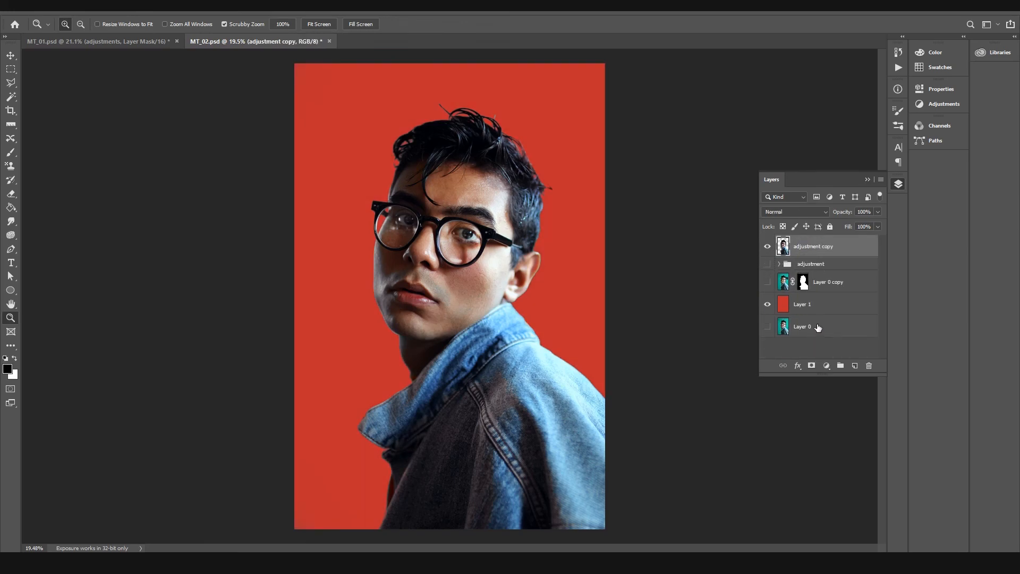
# Step: Look over the merged portrait, compare MT_01 with its adjustments group off and on, and return to MT_02
pyautogui.moveTo(376, 214); pyautogui.dragTo(417, 213)
pyautogui.moveTo(474, 360); pyautogui.dragTo(454, 189)
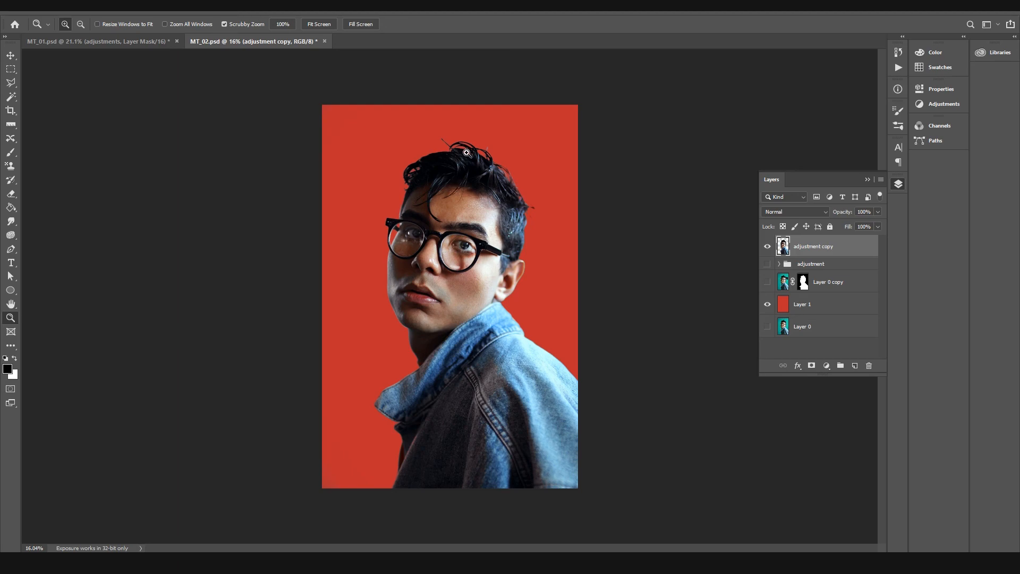
pyautogui.click(125, 41)
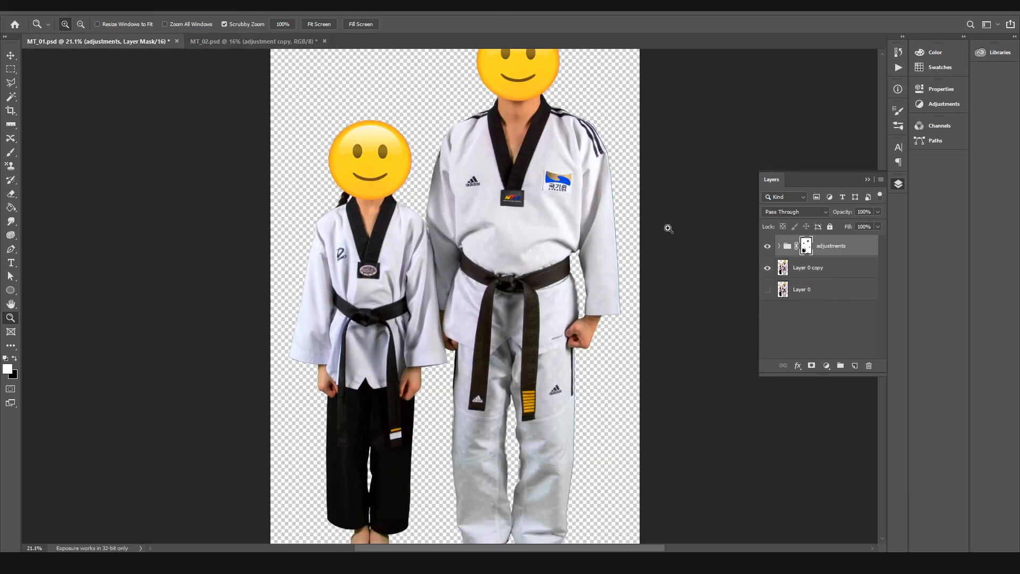
pyautogui.click(767, 246)
pyautogui.click(768, 246)
pyautogui.click(223, 41)
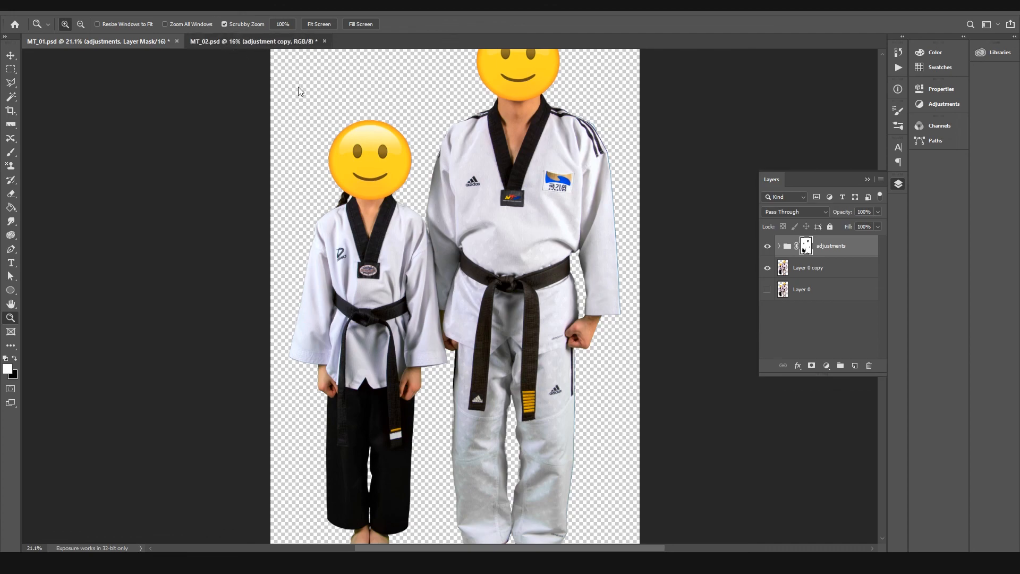
pyautogui.moveTo(441, 258); pyautogui.dragTo(455, 257)
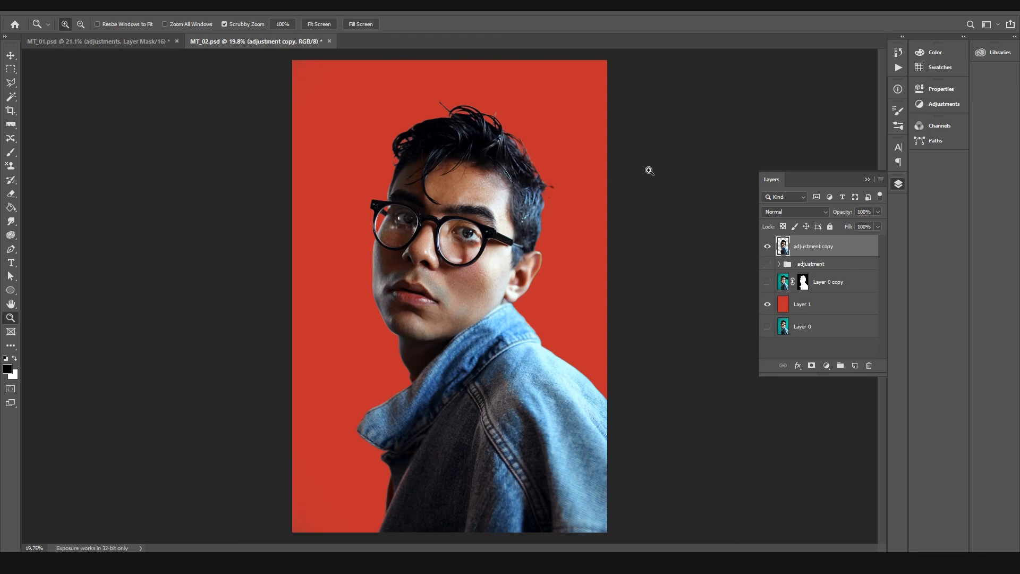
pyautogui.press('v')
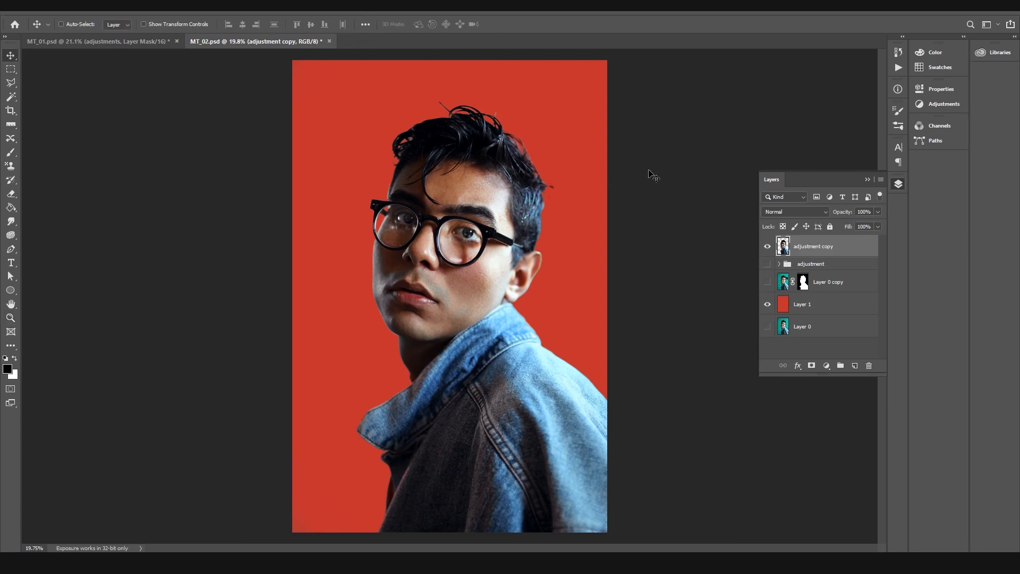